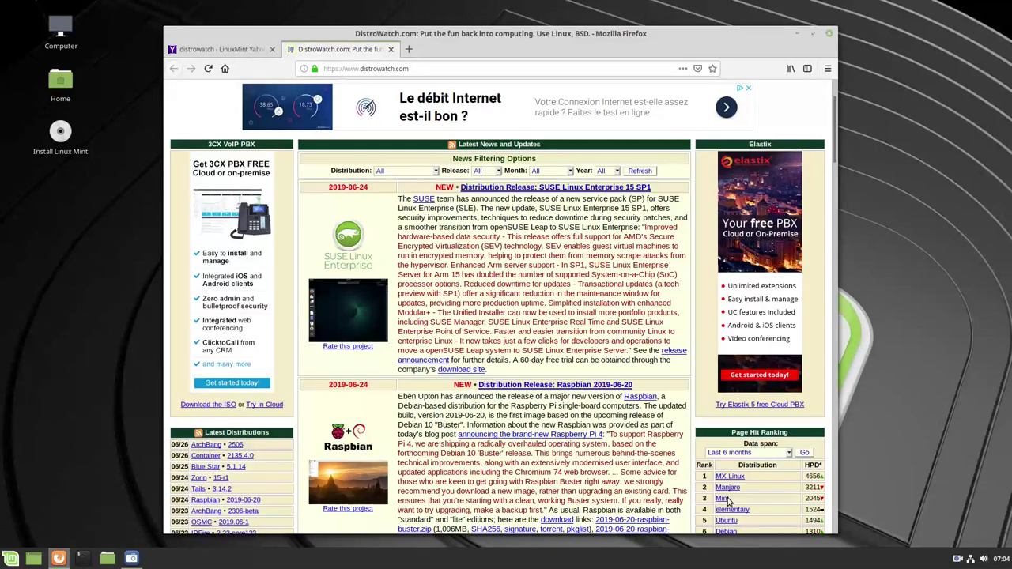
Open Linux Mint's DistroWatch entry from the ranking and follow its Home Page link
scroll(728, 500, down, 3)
click(721, 380)
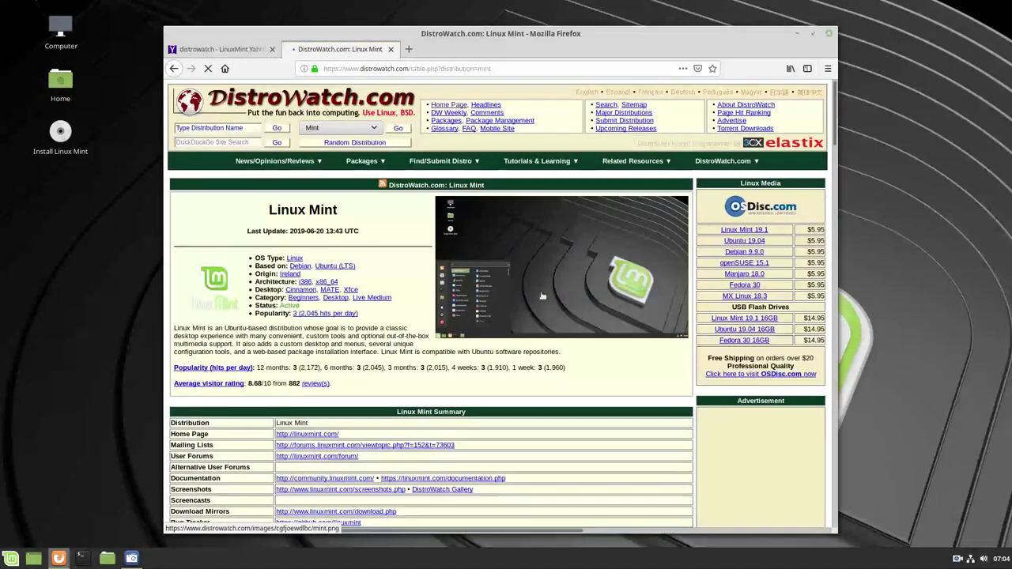
scroll(340, 340, down, 2)
scroll(340, 341, down, 2)
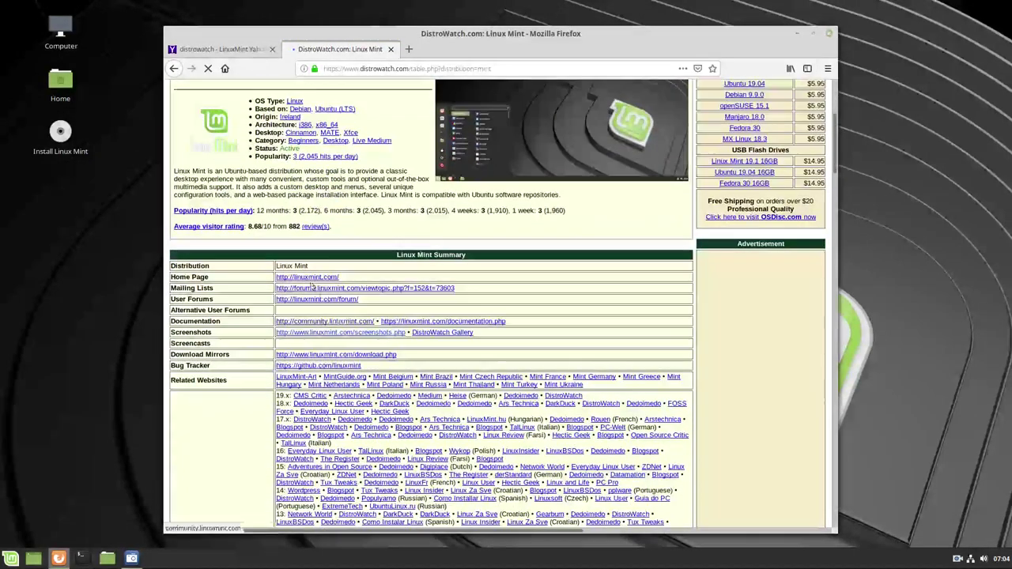
click(308, 279)
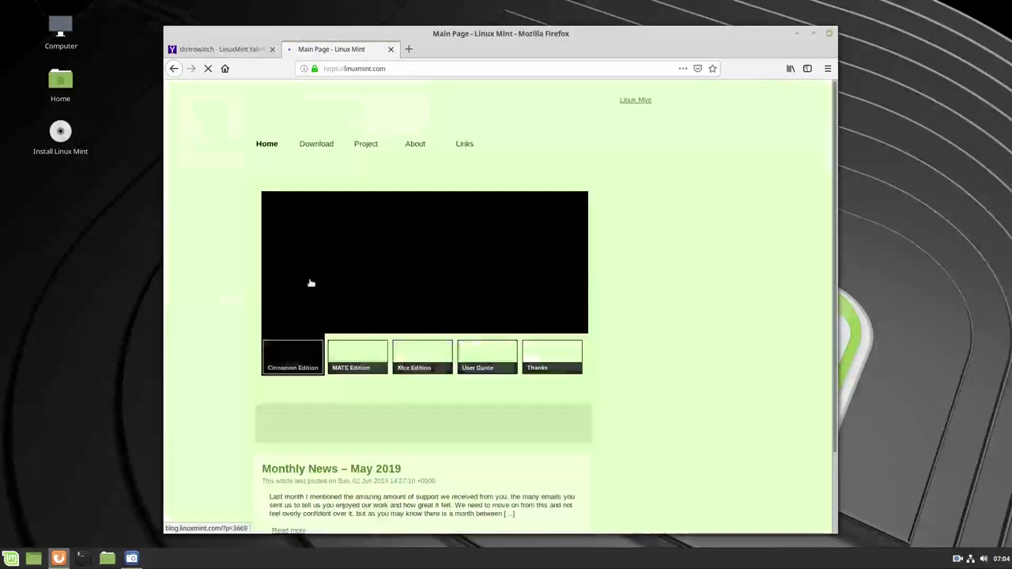
Open the Linux Mint 19.1 'Tessa' Cinnamon 64-bit download page from the Download section
scroll(366, 312, down, 1)
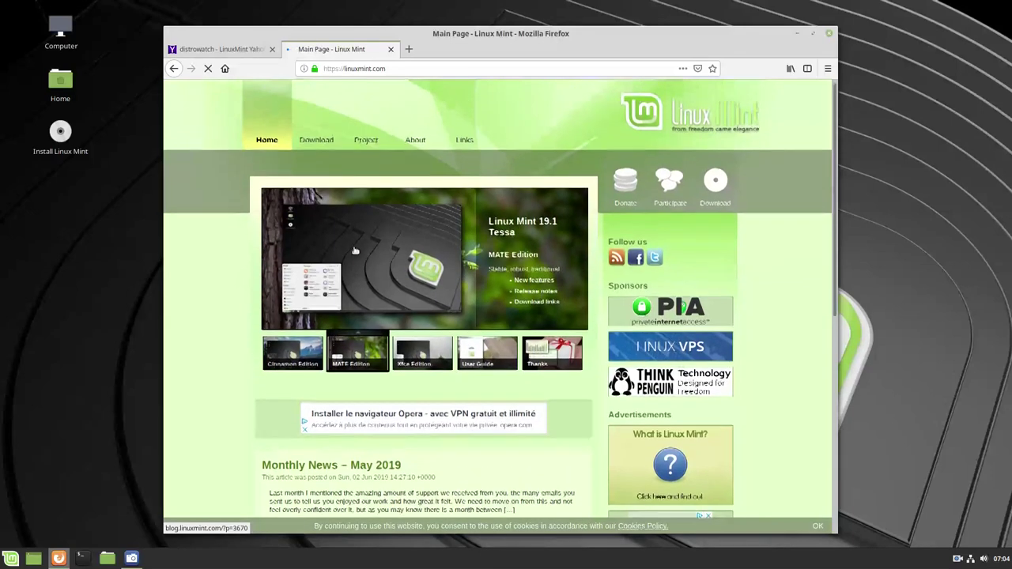
scroll(356, 276, up, 1)
click(316, 144)
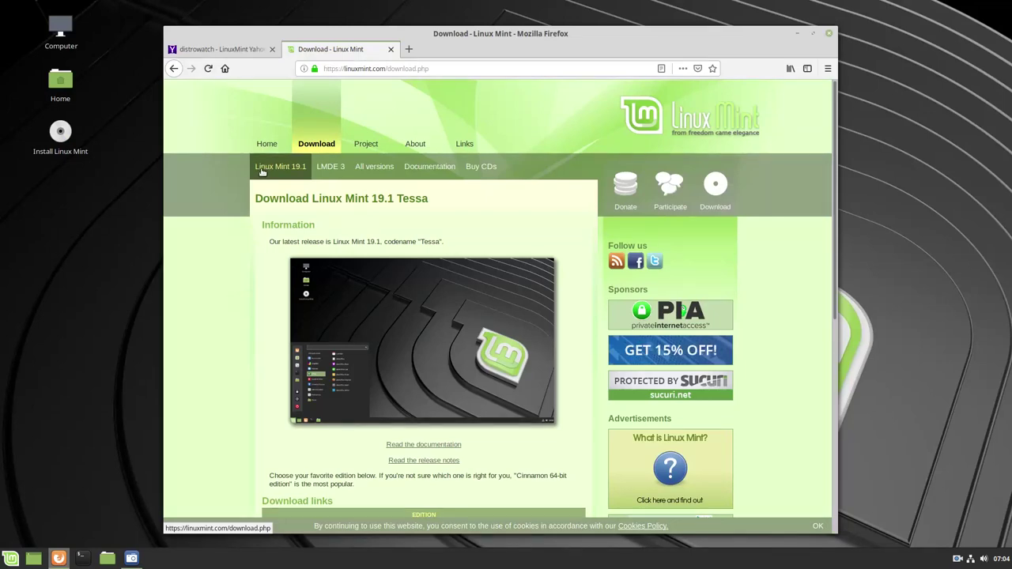
scroll(226, 221, down, 3)
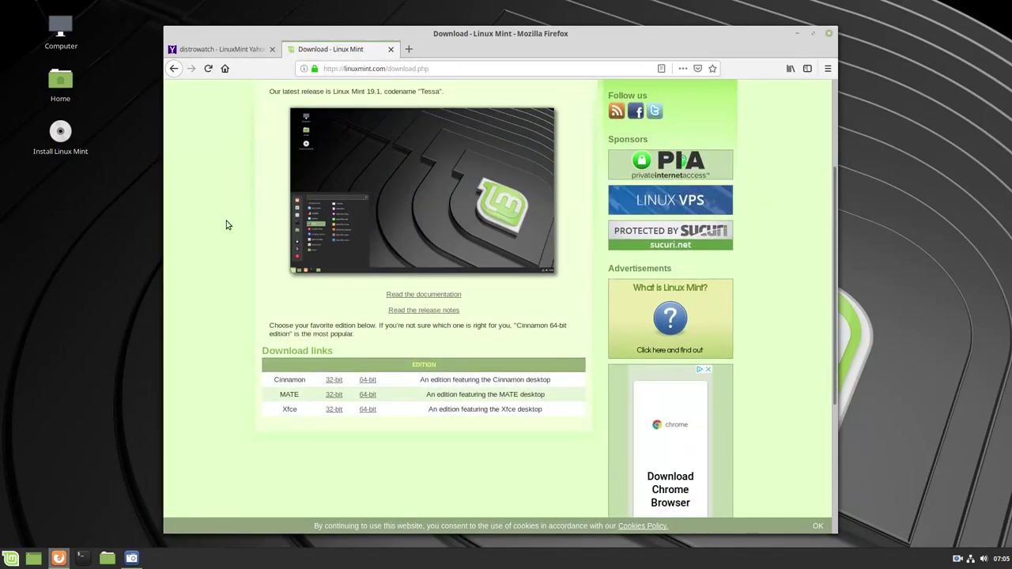
click(368, 381)
Look over the download mirrors, then close Firefox and both its tabs
scroll(395, 340, down, 3)
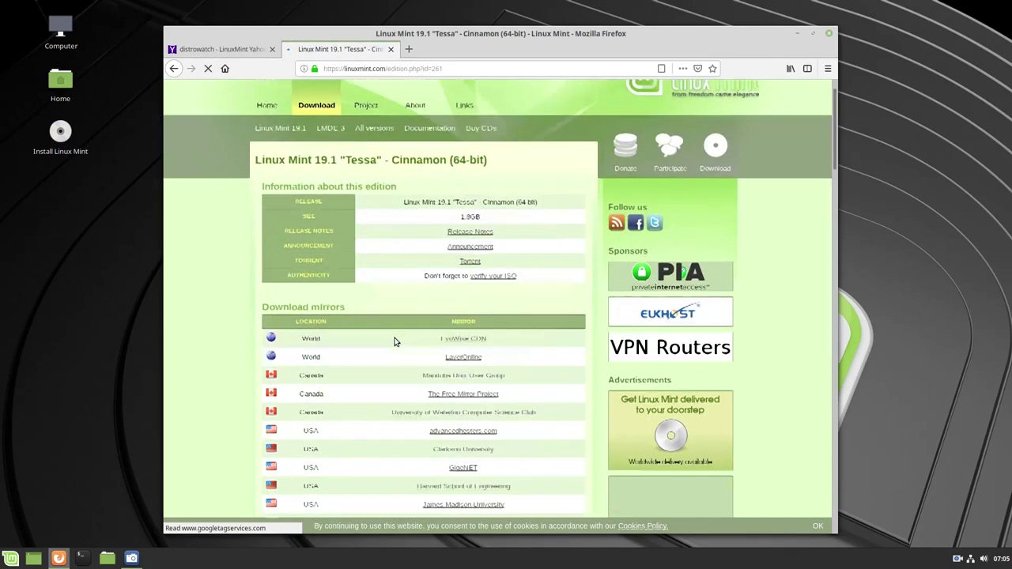
scroll(395, 340, up, 2)
scroll(395, 340, down, 5)
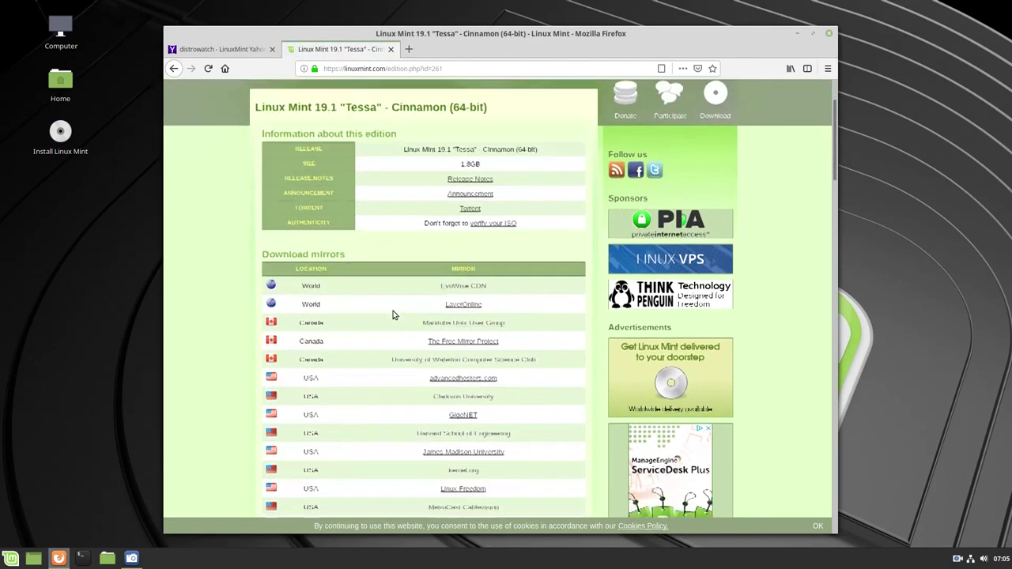
scroll(402, 281, up, 6)
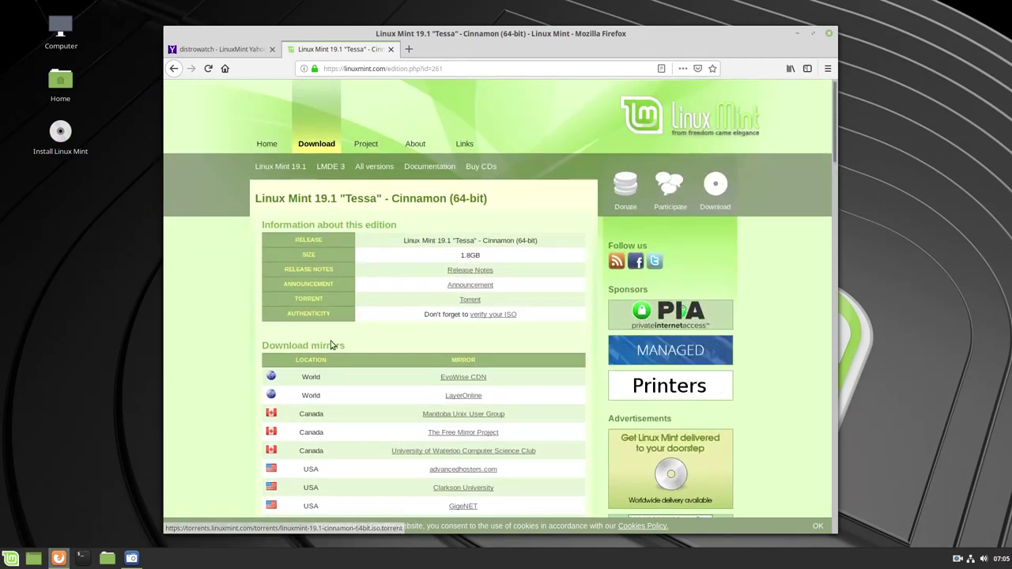
scroll(396, 356, down, 4)
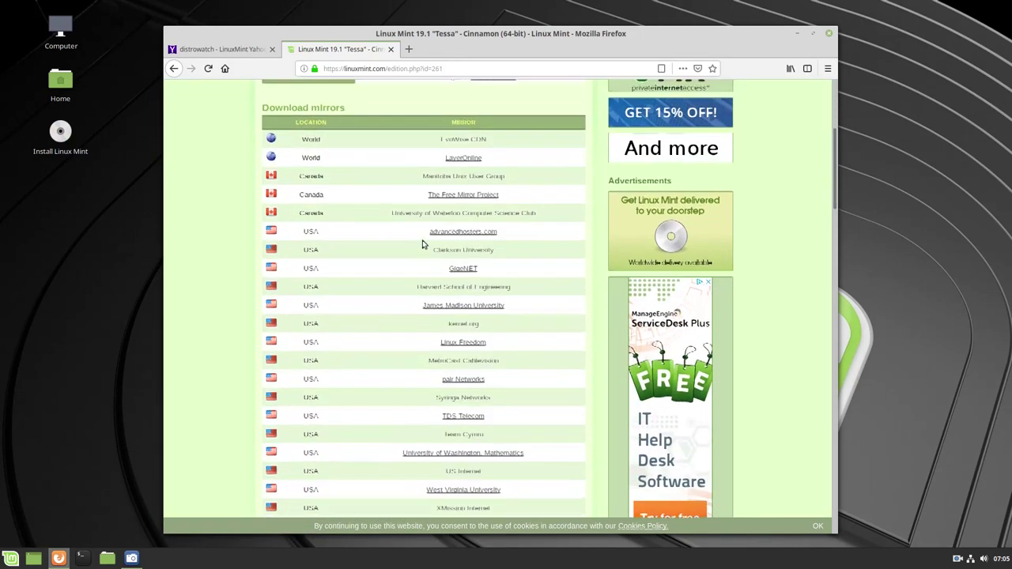
scroll(419, 253, up, 4)
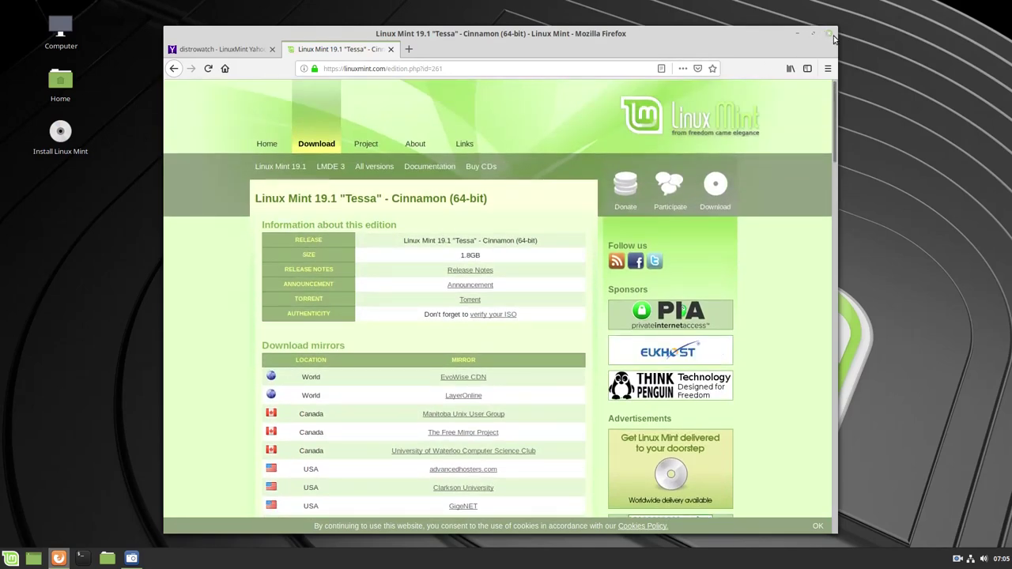
click(828, 34)
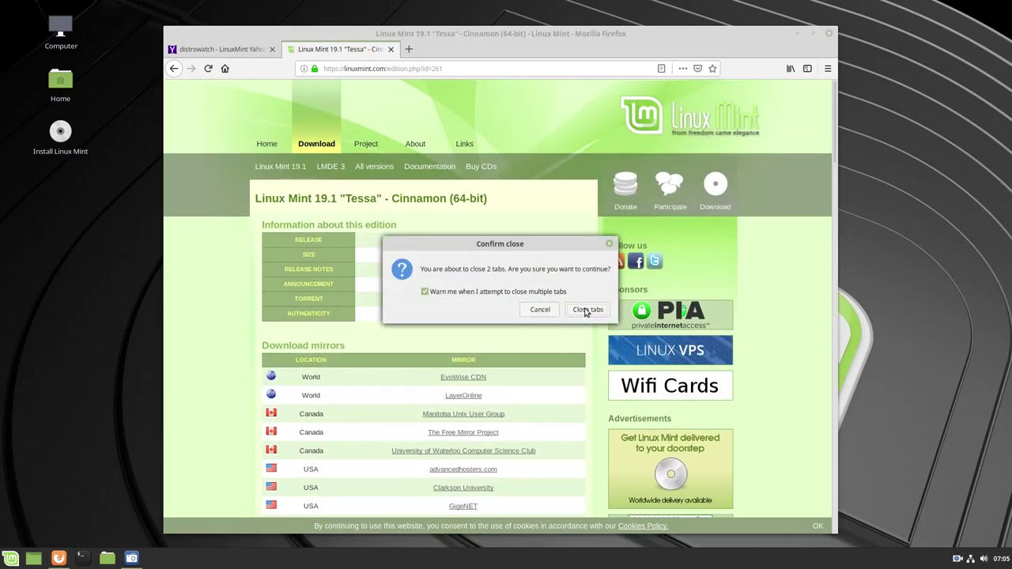
click(586, 310)
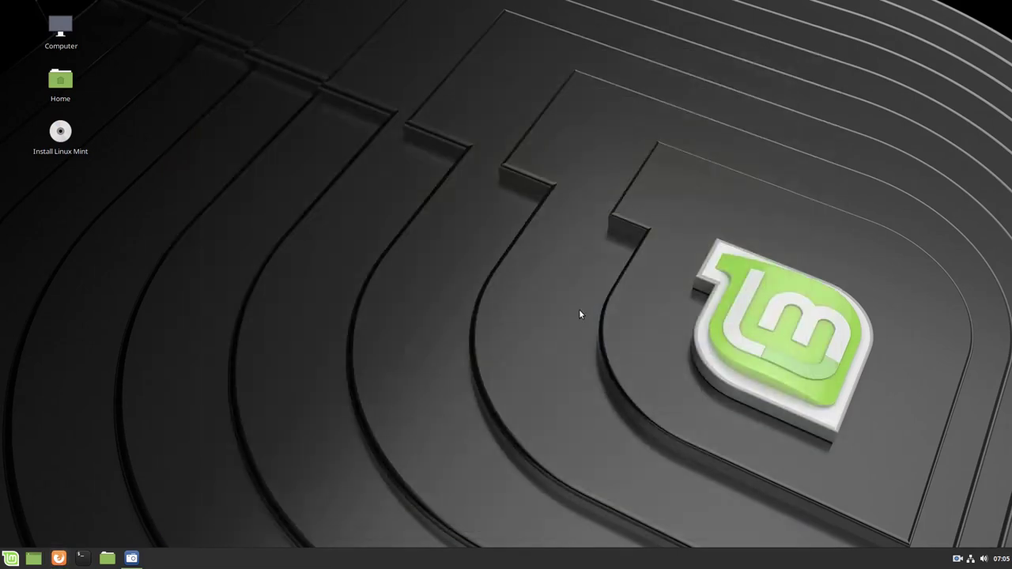
click(9, 559)
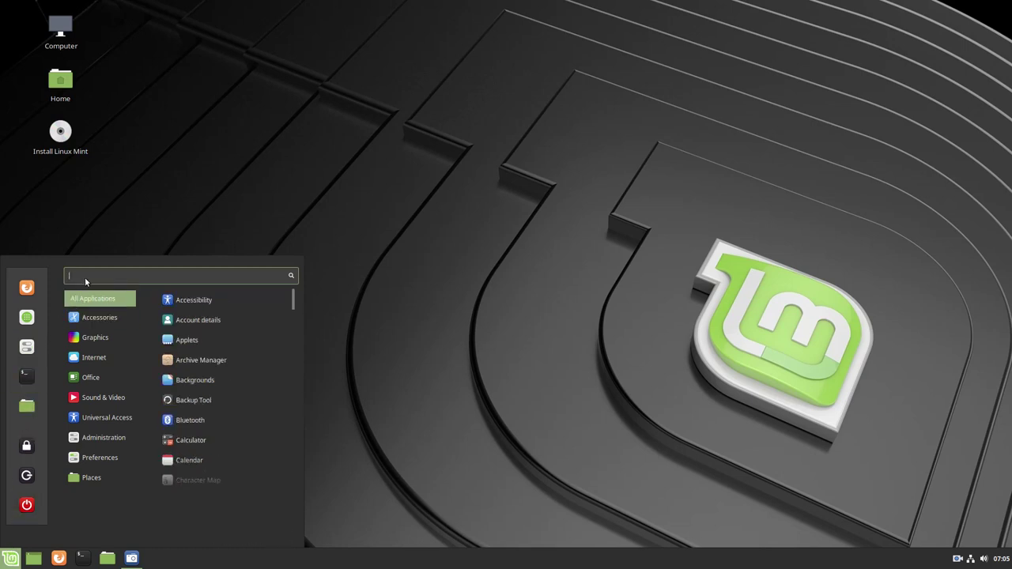
text(keuyl)
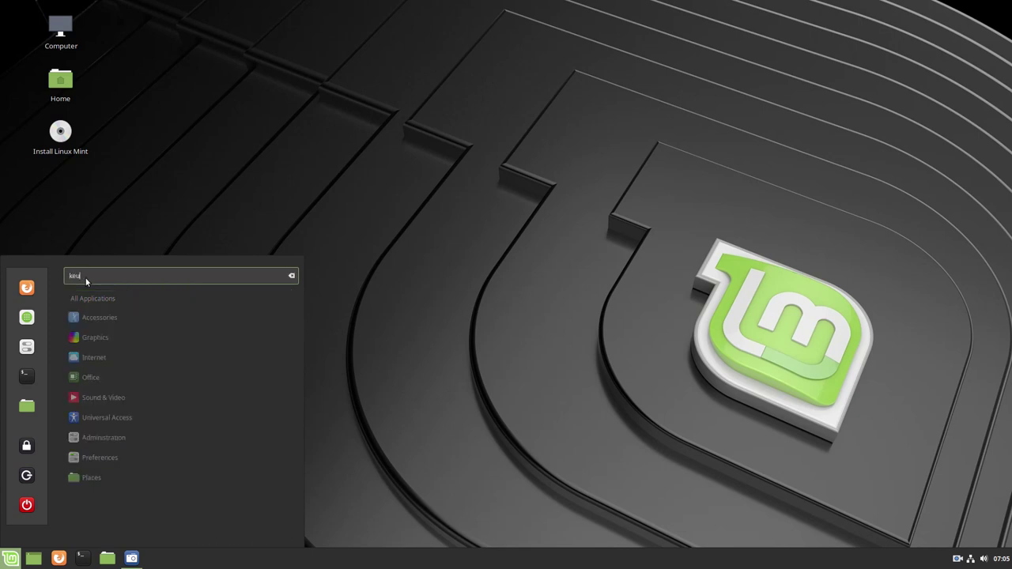
key(BackSpace)
text(y)
click(186, 320)
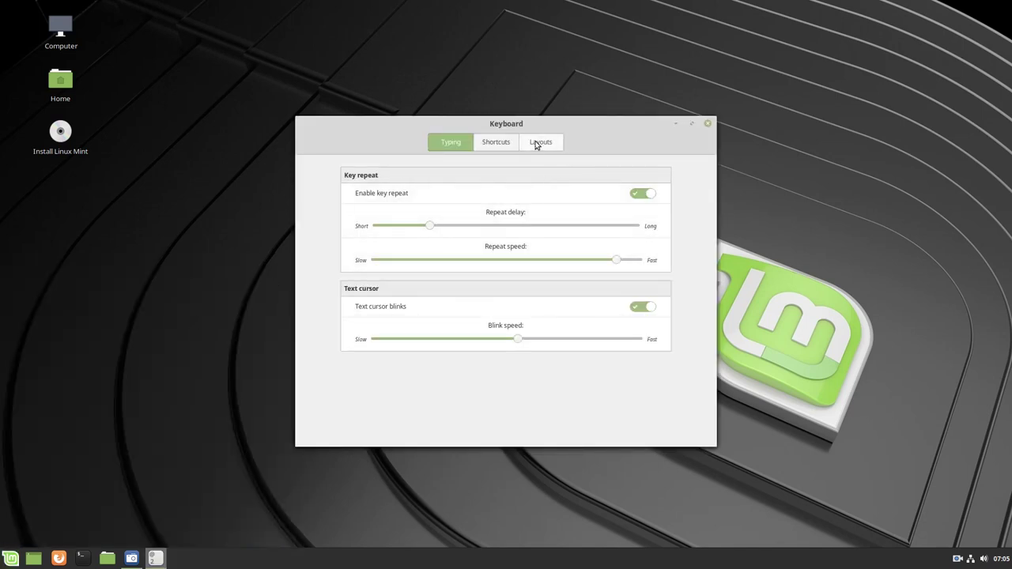
click(540, 146)
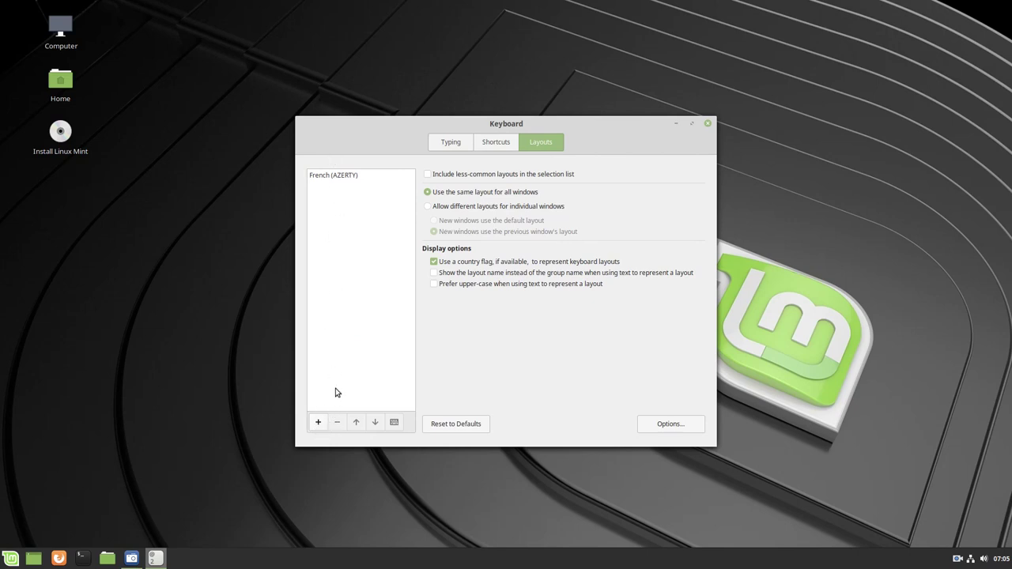
click(319, 422)
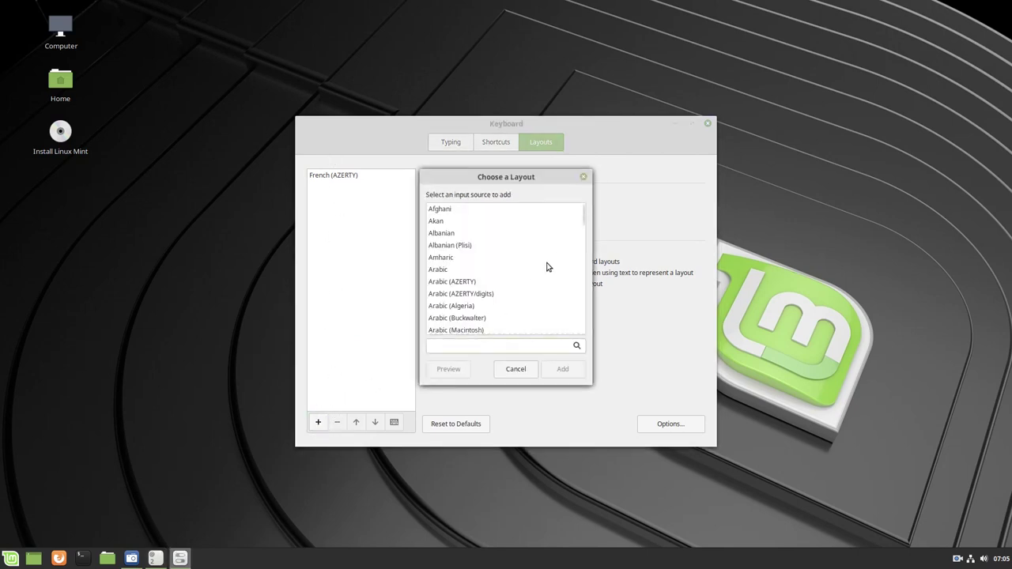
scroll(546, 268, down, 15)
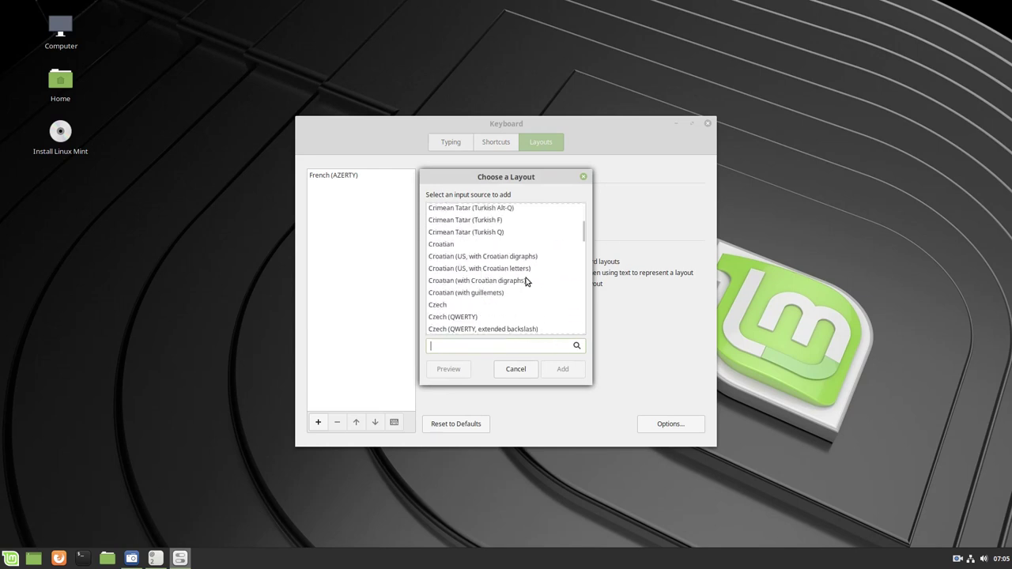
scroll(526, 282, down, 15)
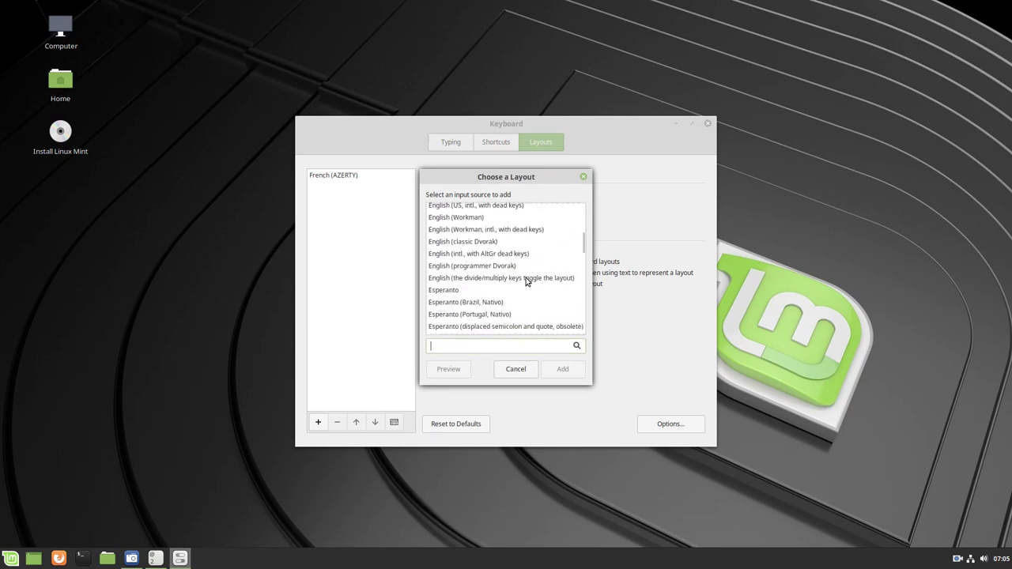
scroll(526, 282, down, 4)
scroll(525, 282, down, 8)
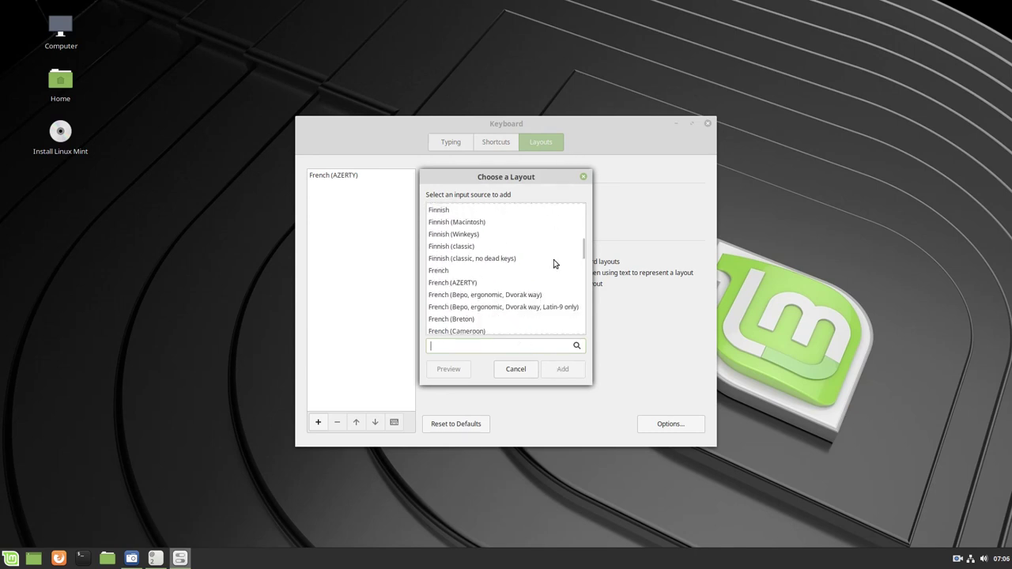
click(515, 374)
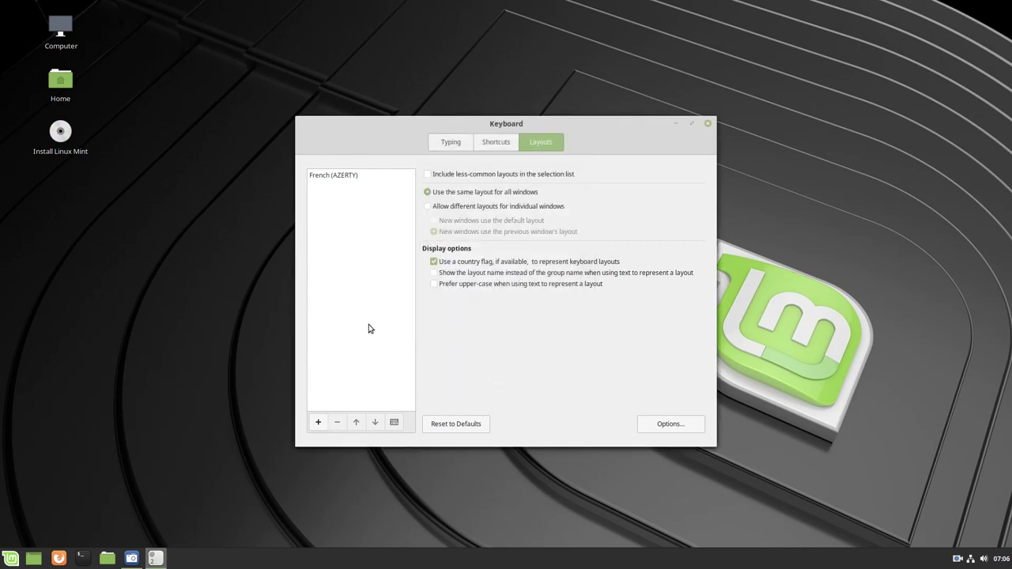
click(707, 123)
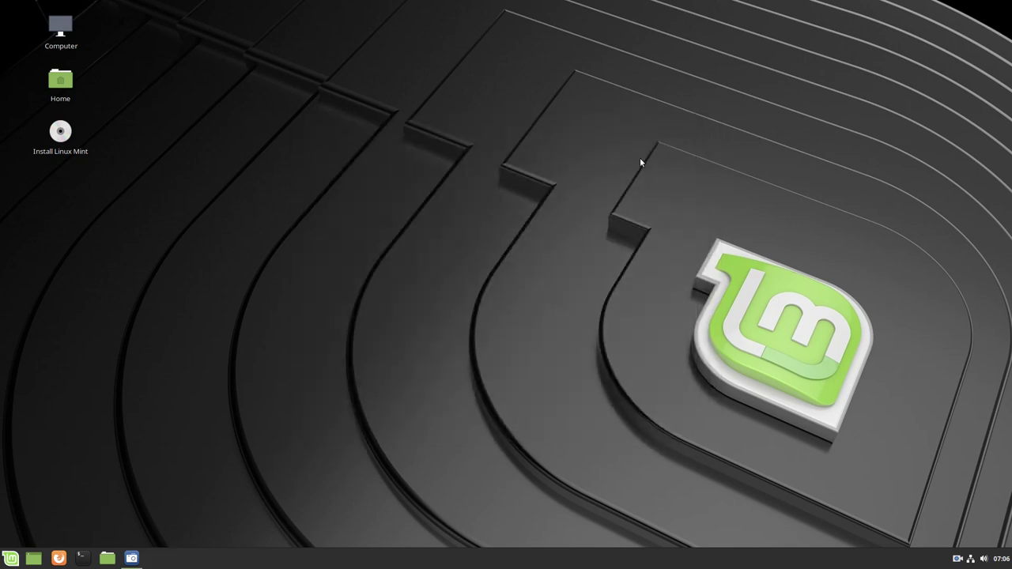
Launch System Settings and view System Info showing Linux Mint 19.1 with Cinnamon 4.0.8
click(11, 558)
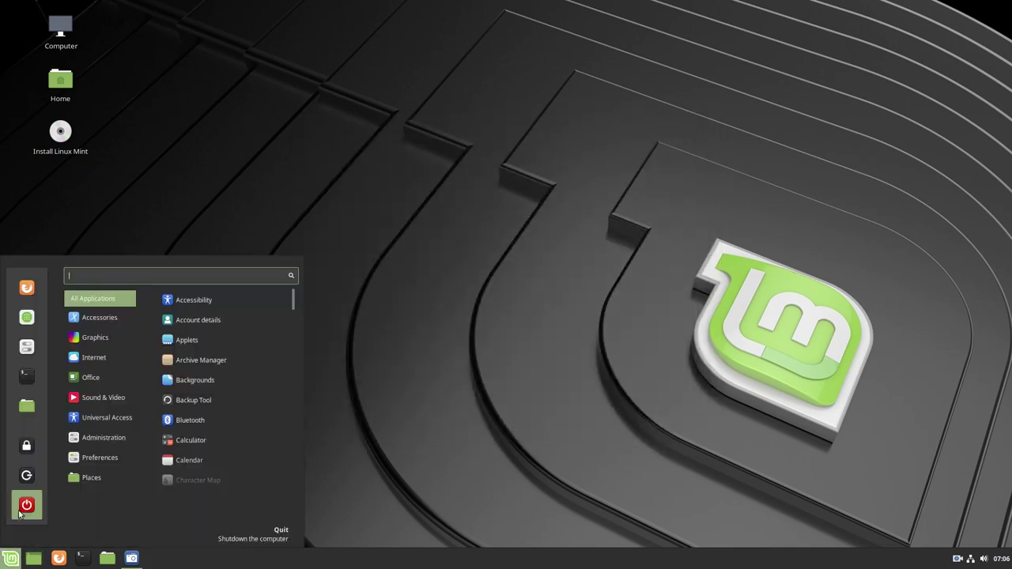
click(26, 349)
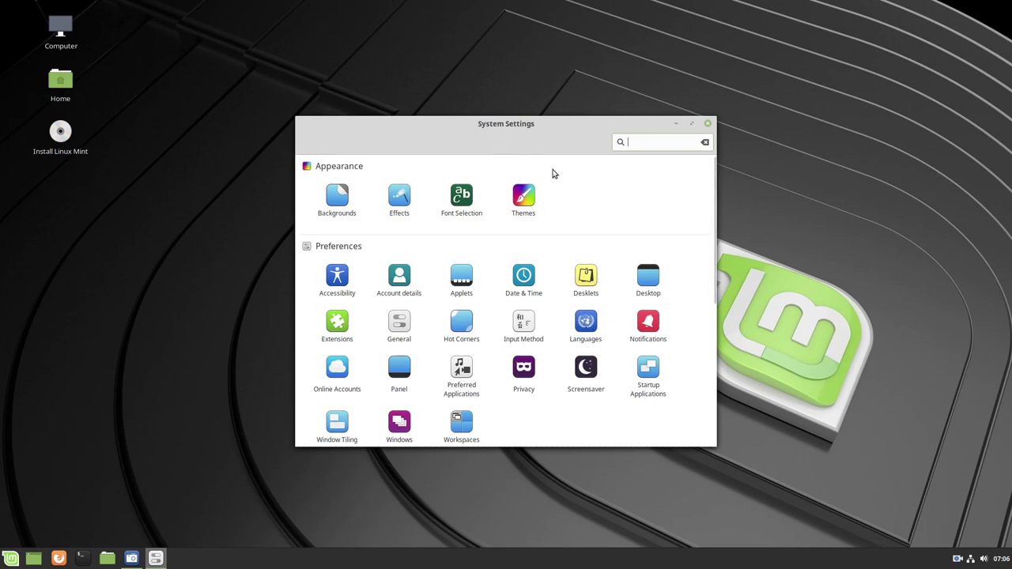
scroll(661, 357, down, 1)
scroll(662, 359, down, 5)
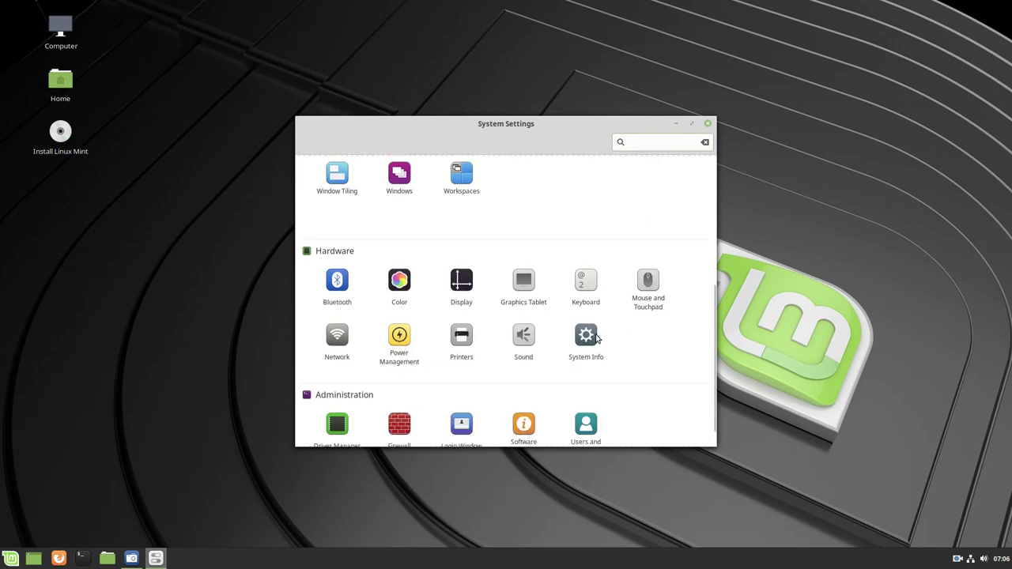
scroll(589, 338, down, 1)
click(591, 335)
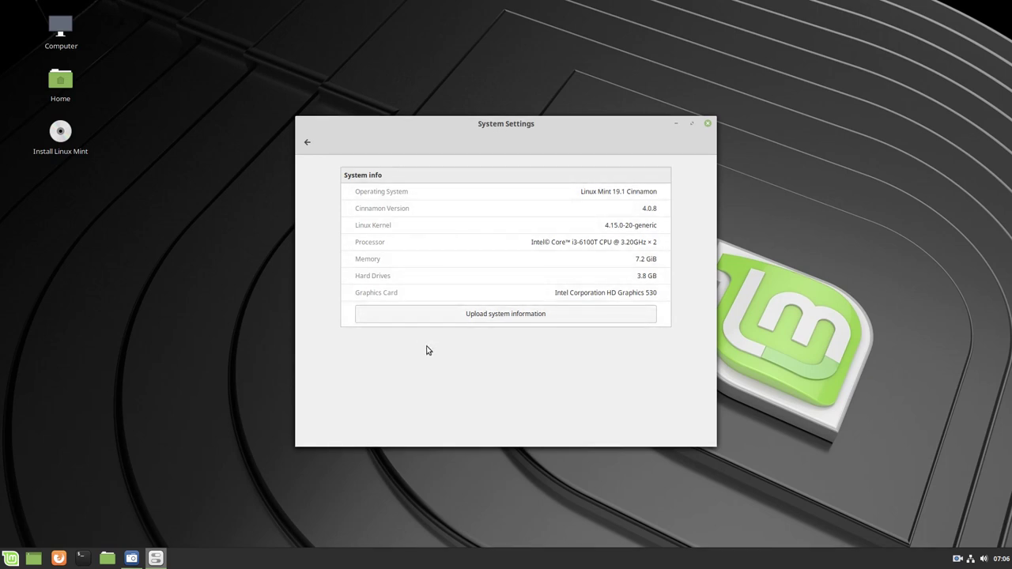
click(306, 144)
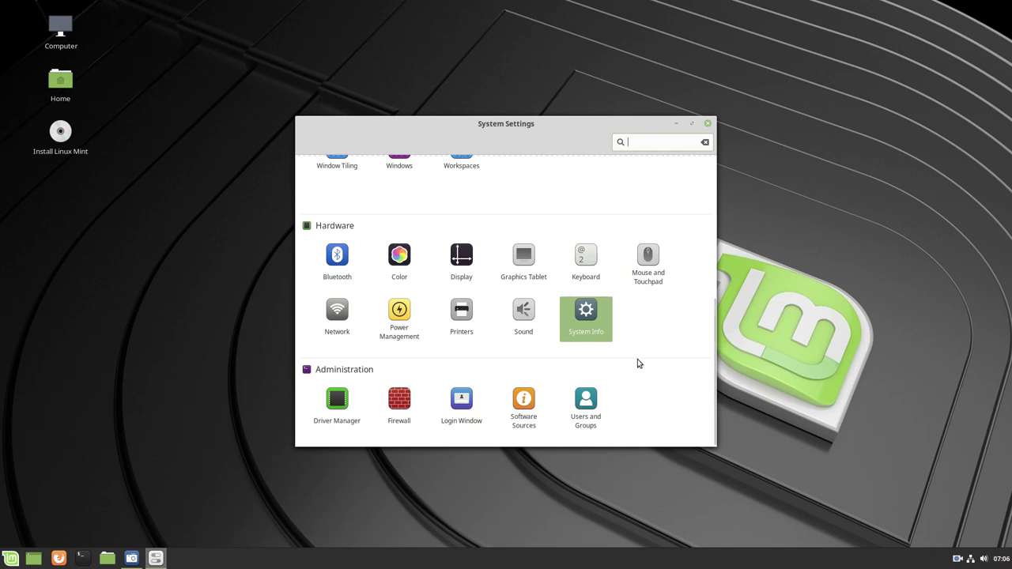
Confirm French (AZERTY) is the only keyboard layout, then close System Settings
scroll(638, 363, up, 1)
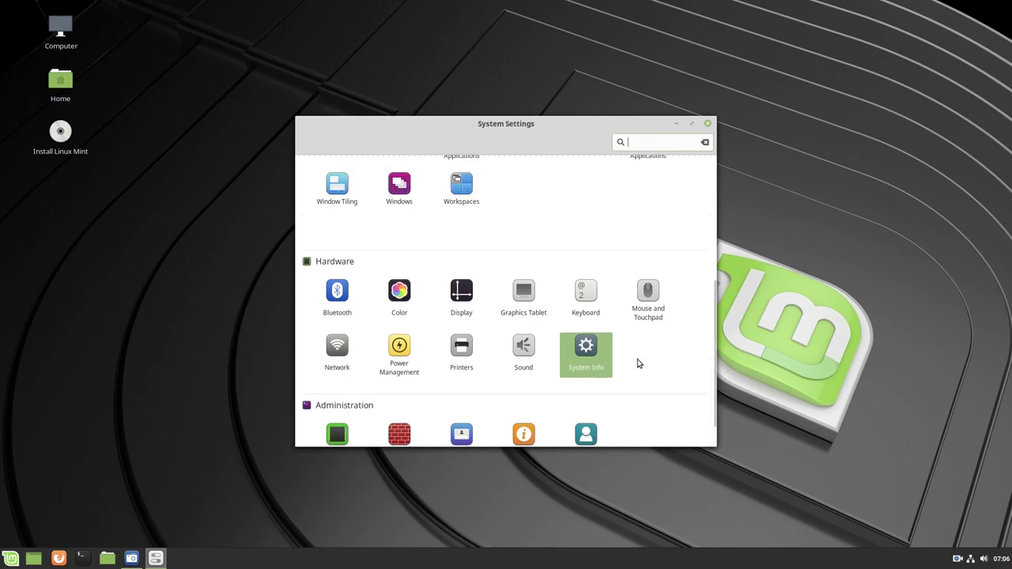
scroll(583, 298, down, 1)
click(582, 298)
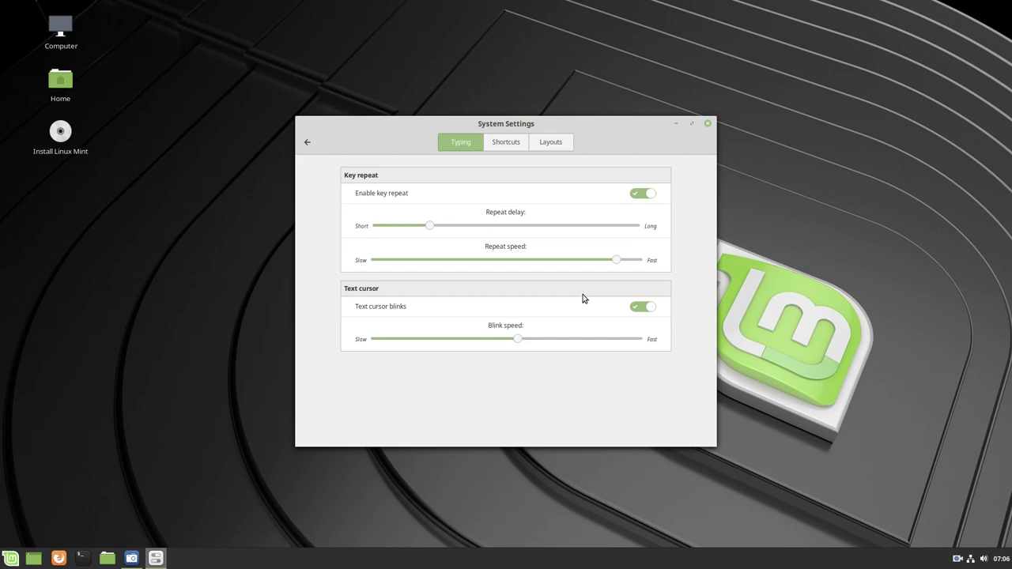
click(554, 146)
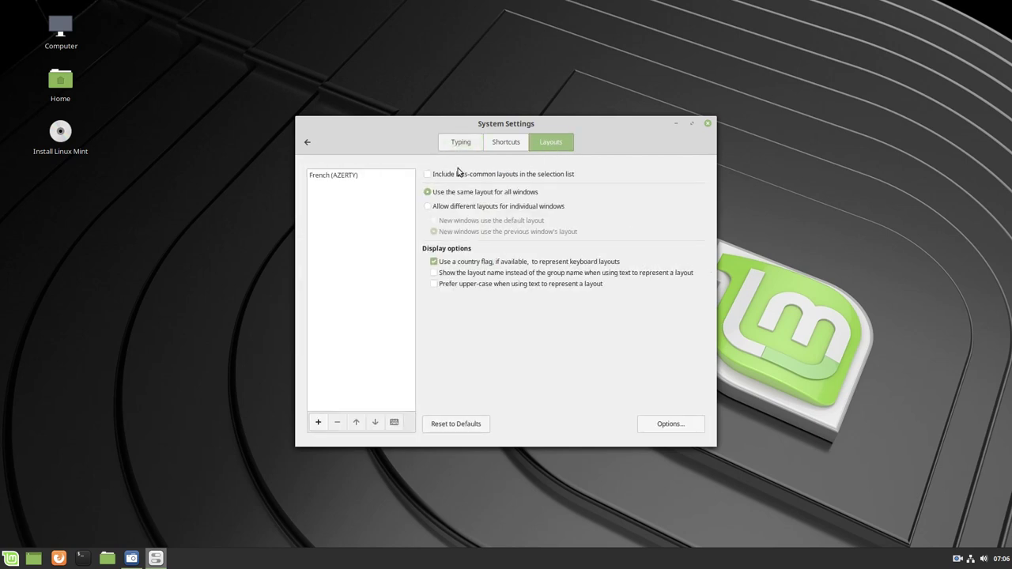
click(707, 124)
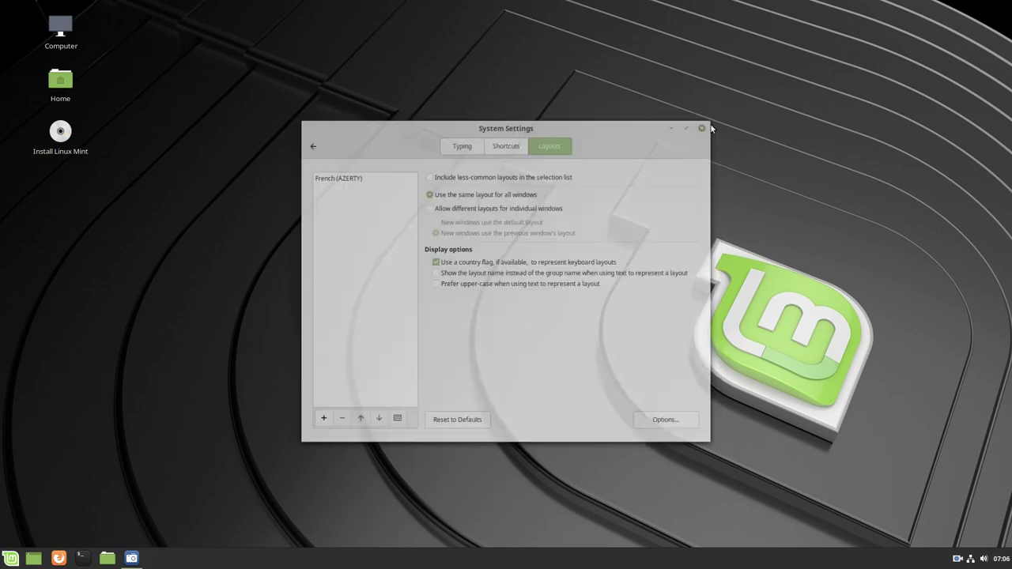
click(7, 558)
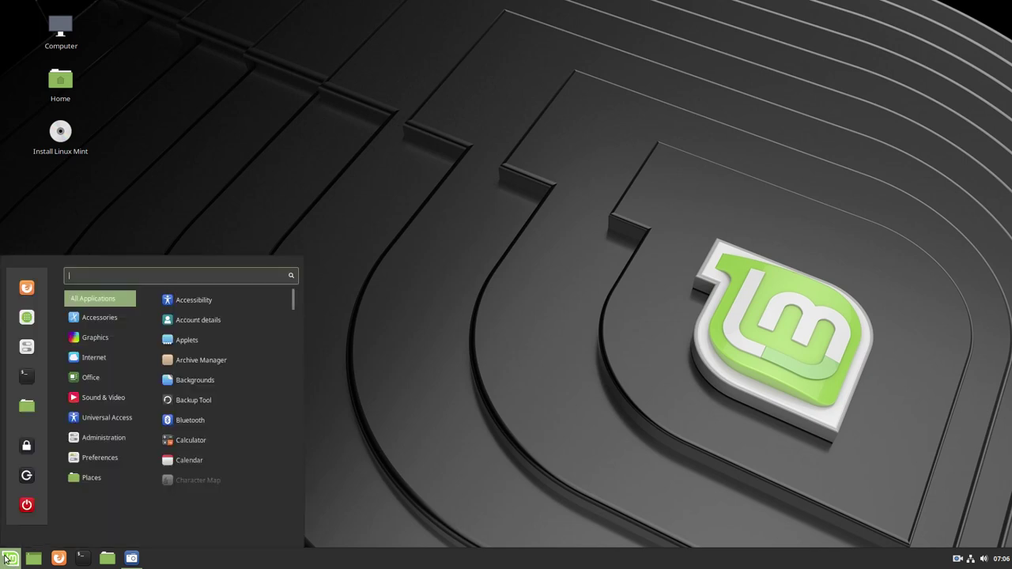
click(27, 318)
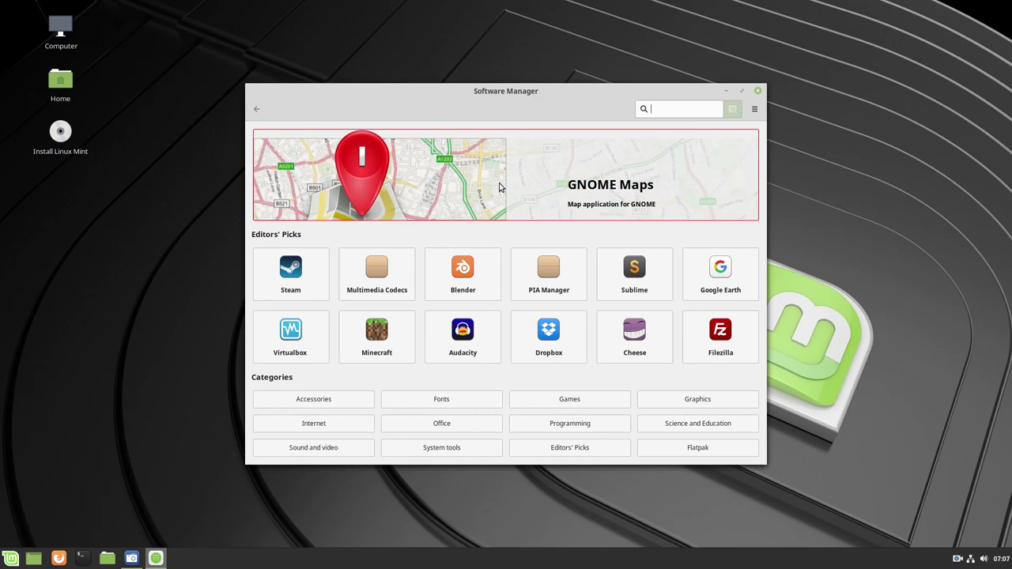
click(758, 91)
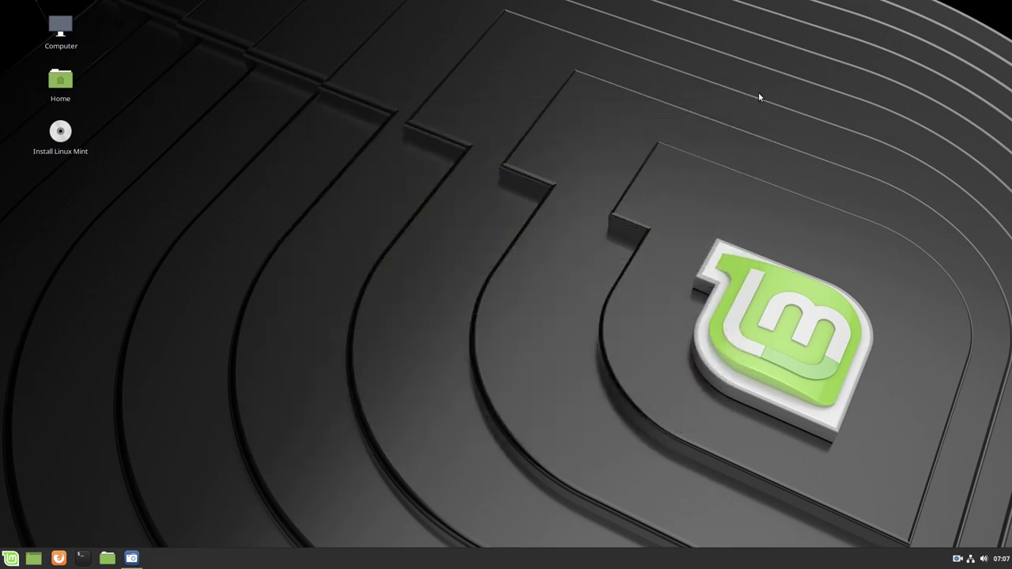
click(69, 79)
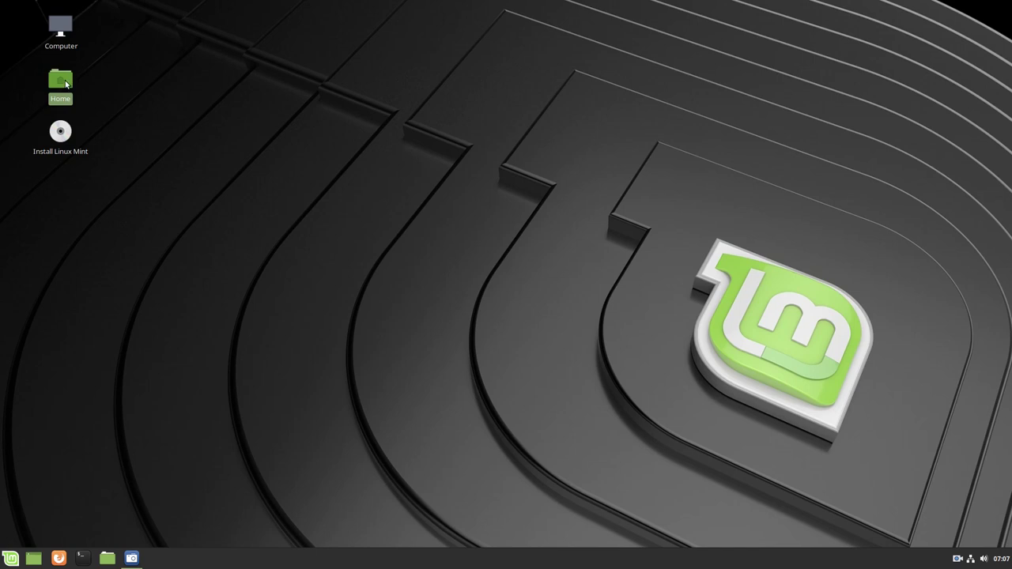
double_click(63, 81)
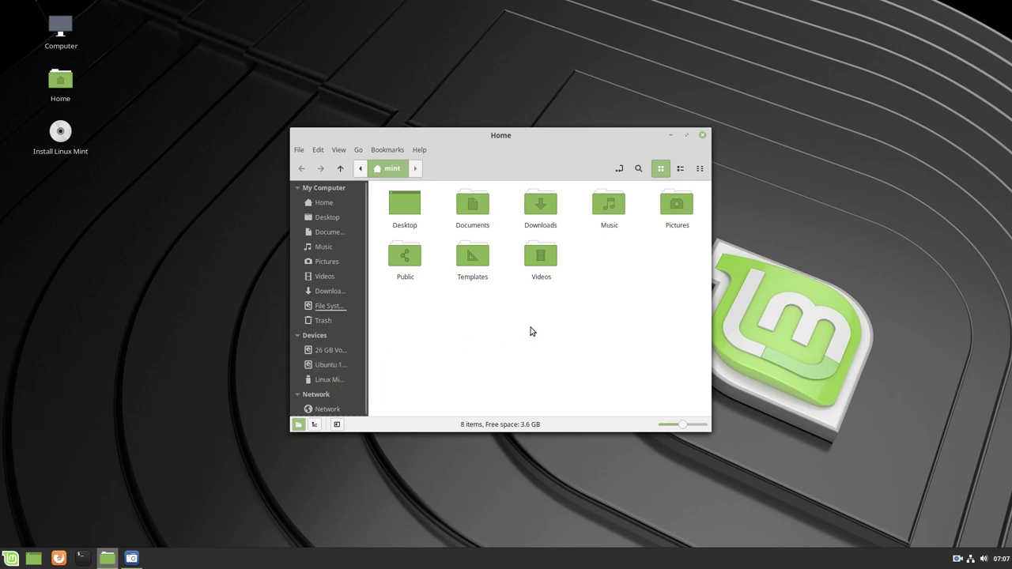
click(702, 134)
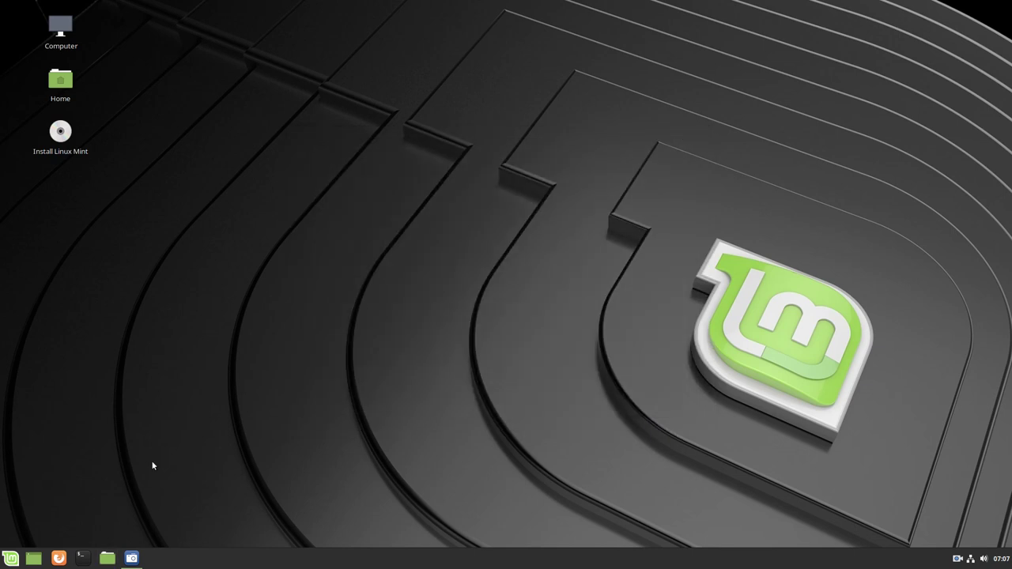
Launch GParted by searching 'gp' in the Menu
click(9, 559)
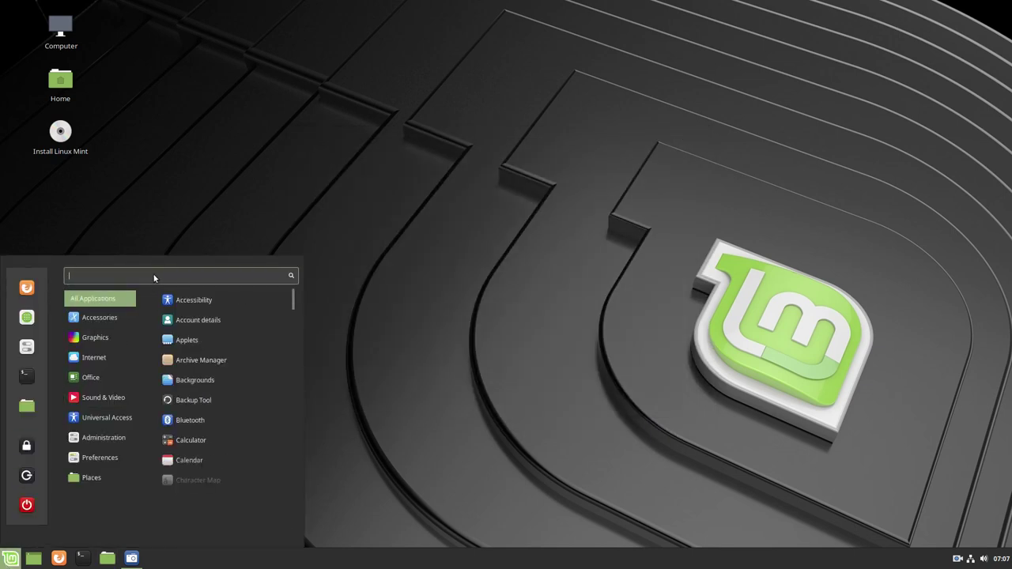
text(gp)
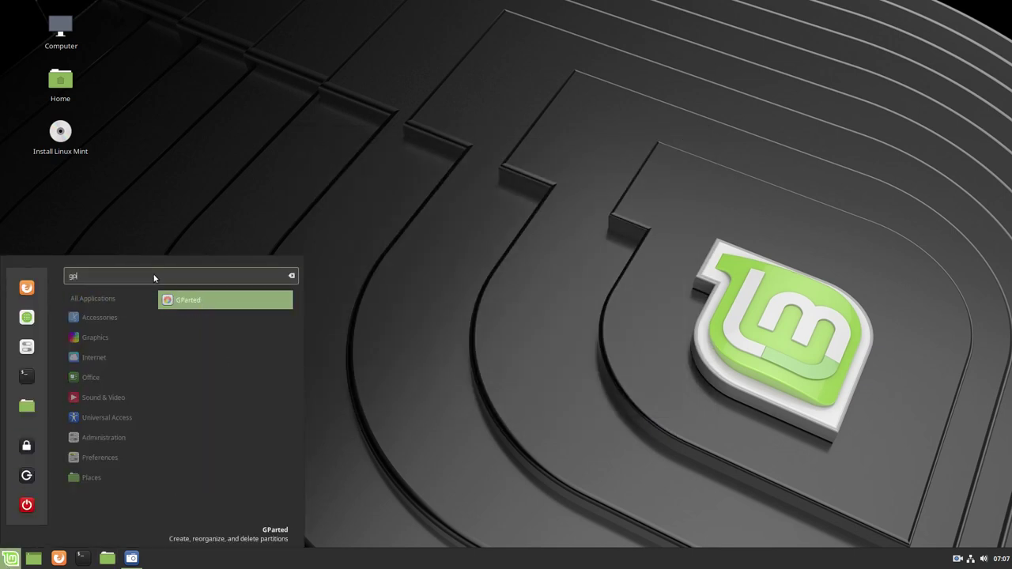
click(186, 301)
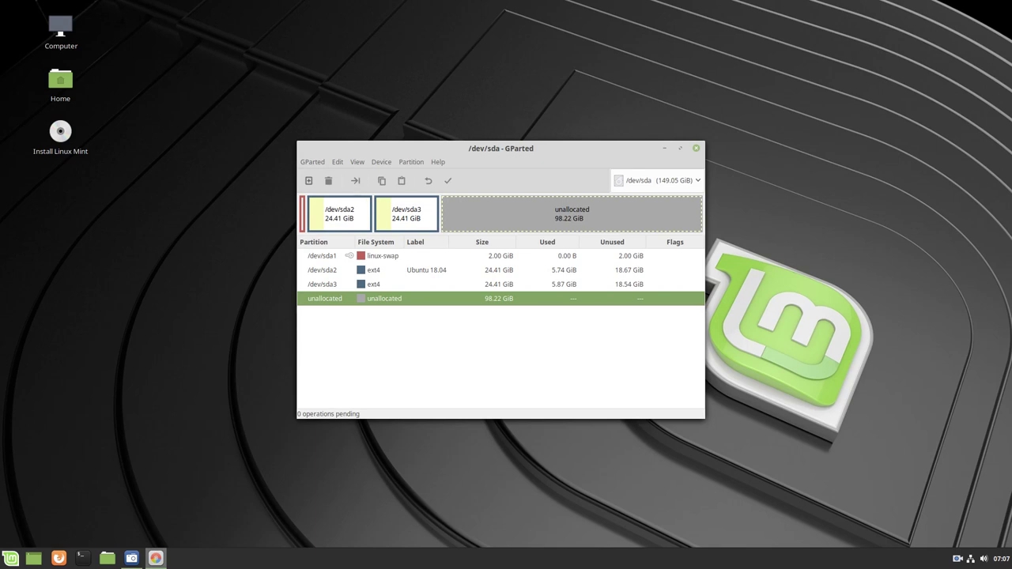
Queue the file system label 'Elementary 5.0' for /dev/sda3
click(420, 284)
right_click(420, 285)
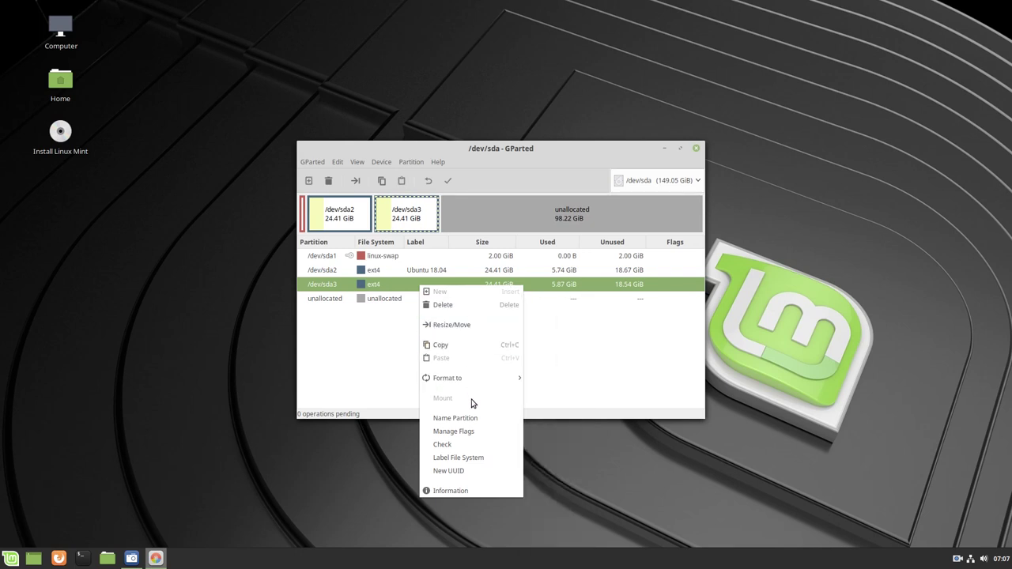
click(461, 462)
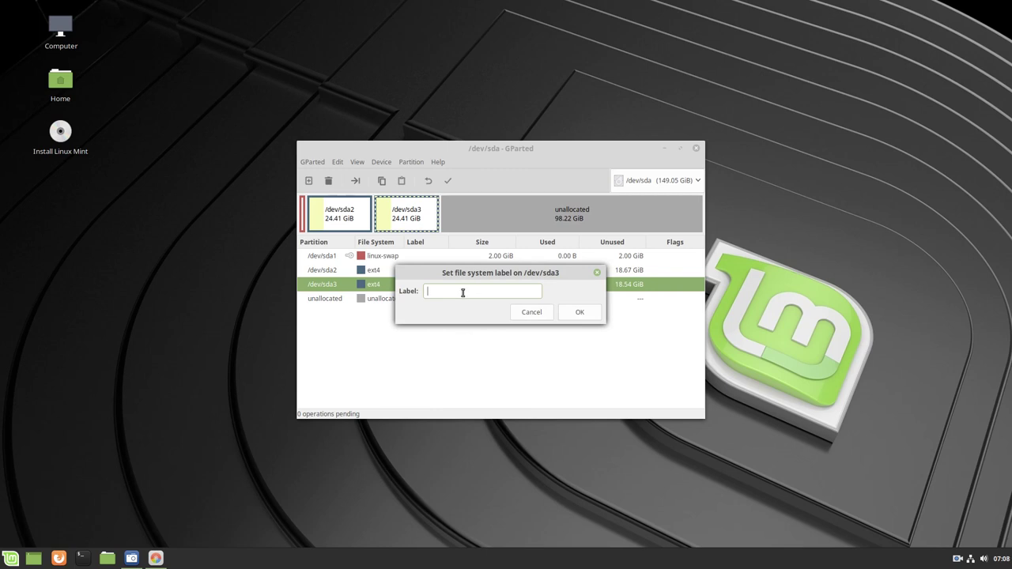
text(Elementary 5.0)
click(579, 312)
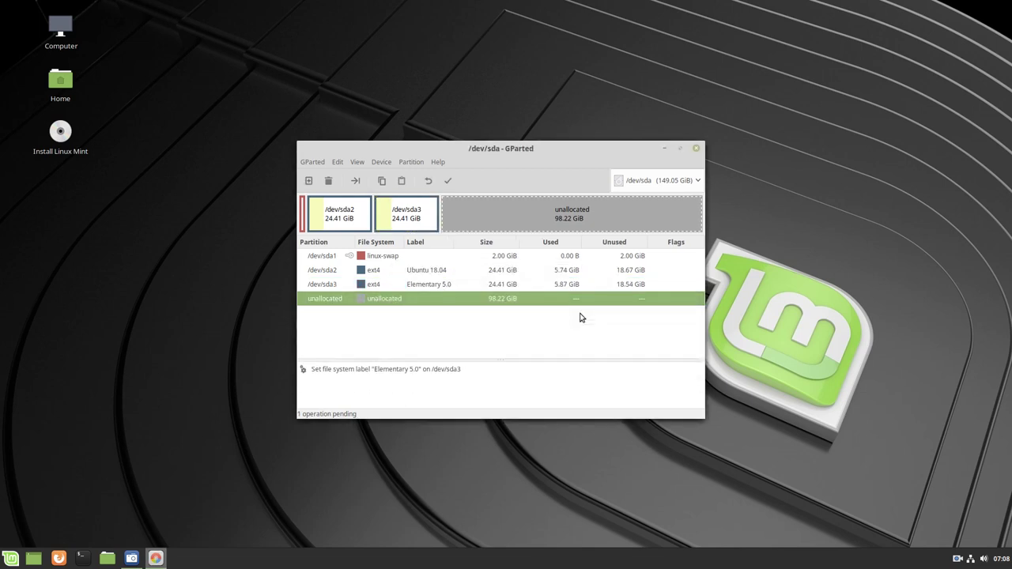
Apply the pending label operation to the disk and dismiss the report
click(449, 182)
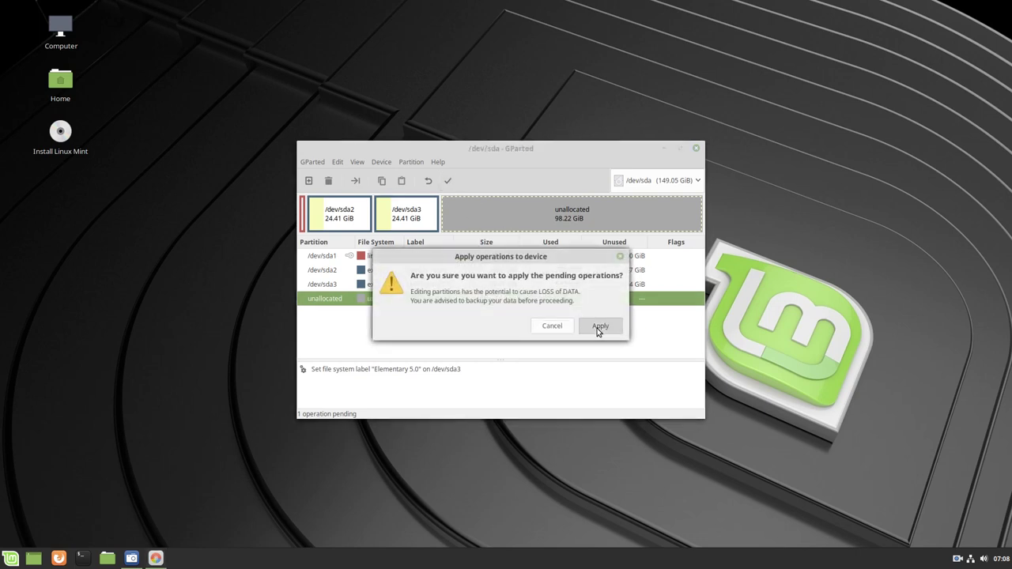
click(598, 329)
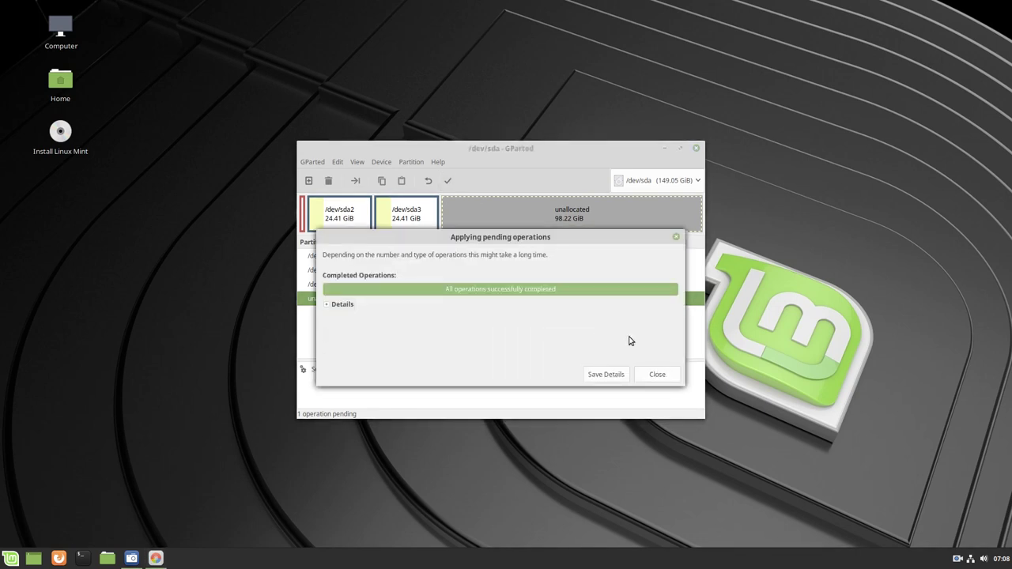
click(656, 375)
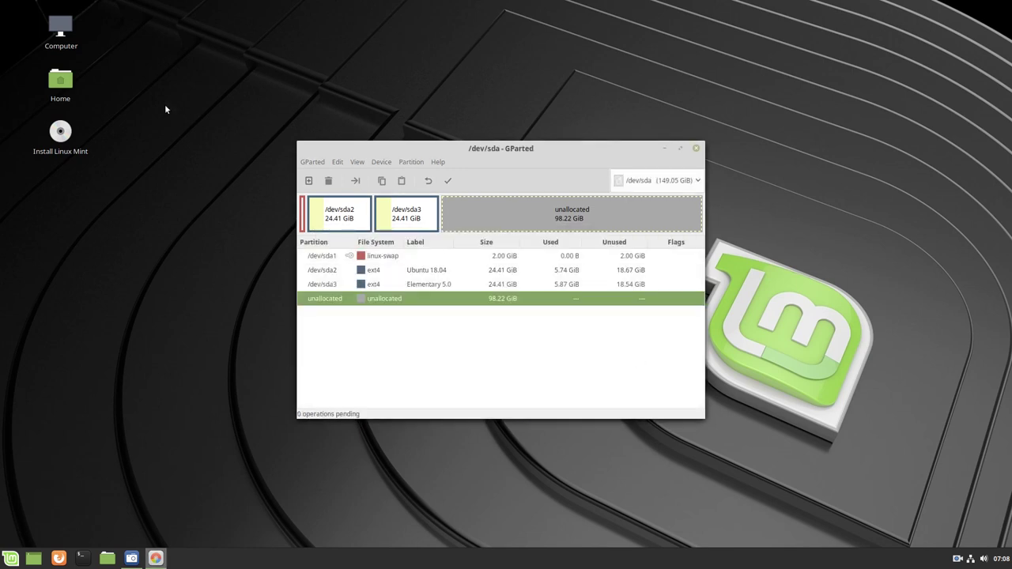
click(106, 558)
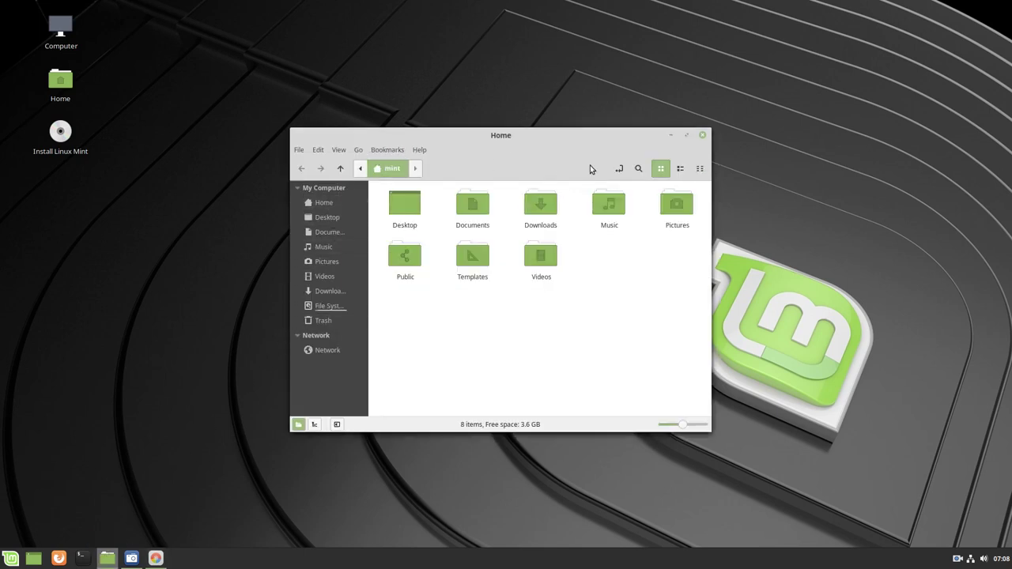
click(384, 150)
mouse_move(357, 150)
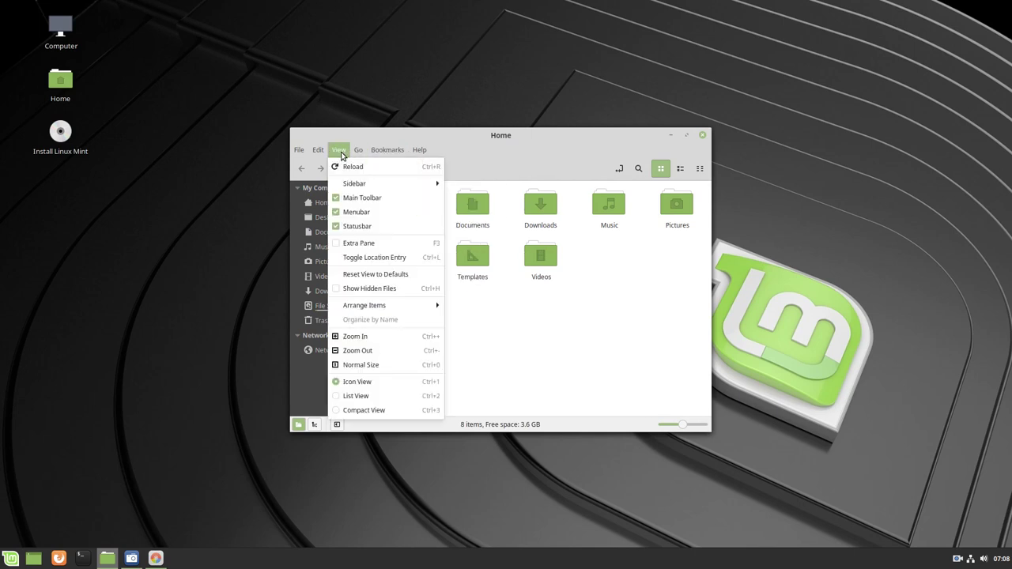
click(348, 166)
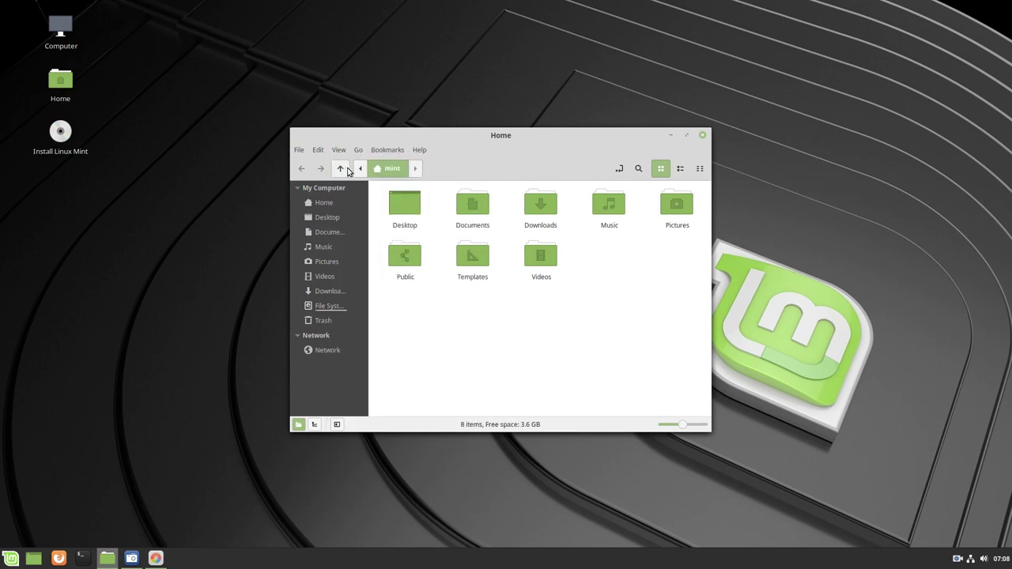
click(337, 306)
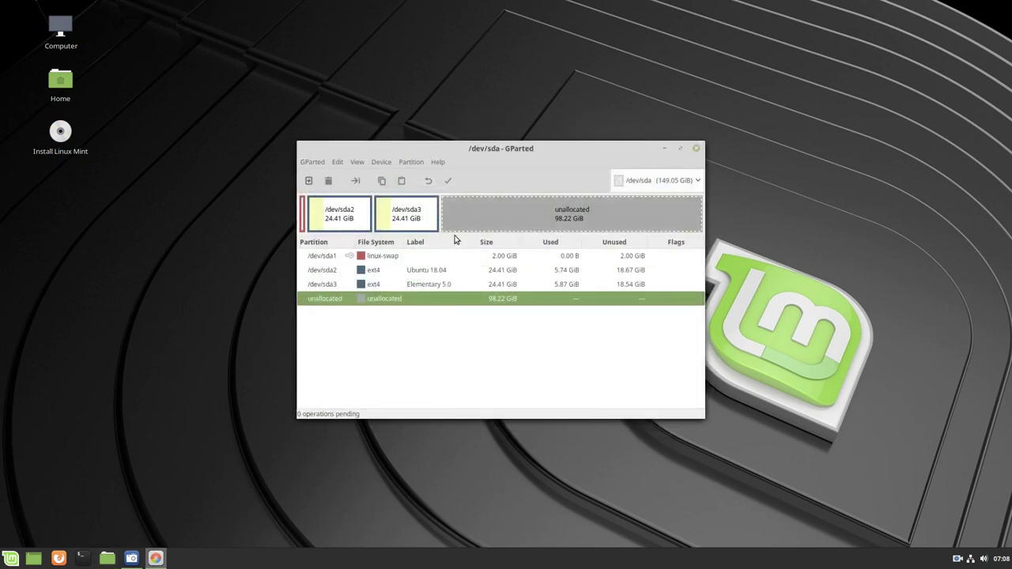
Queue a new 25000 MiB ext4 partition in the unallocated space
click(309, 180)
double_click(467, 301)
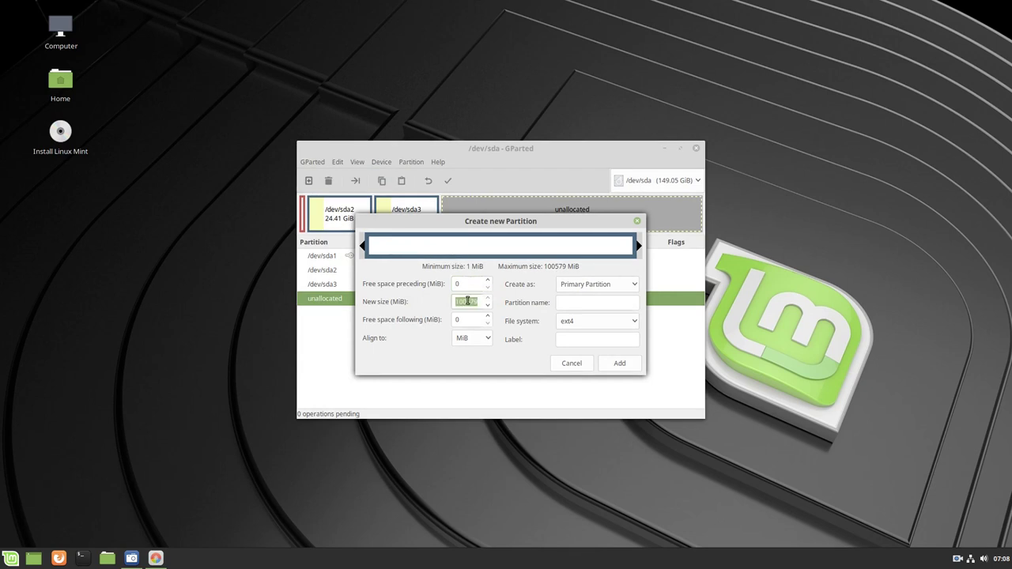
text(25000)
click(621, 364)
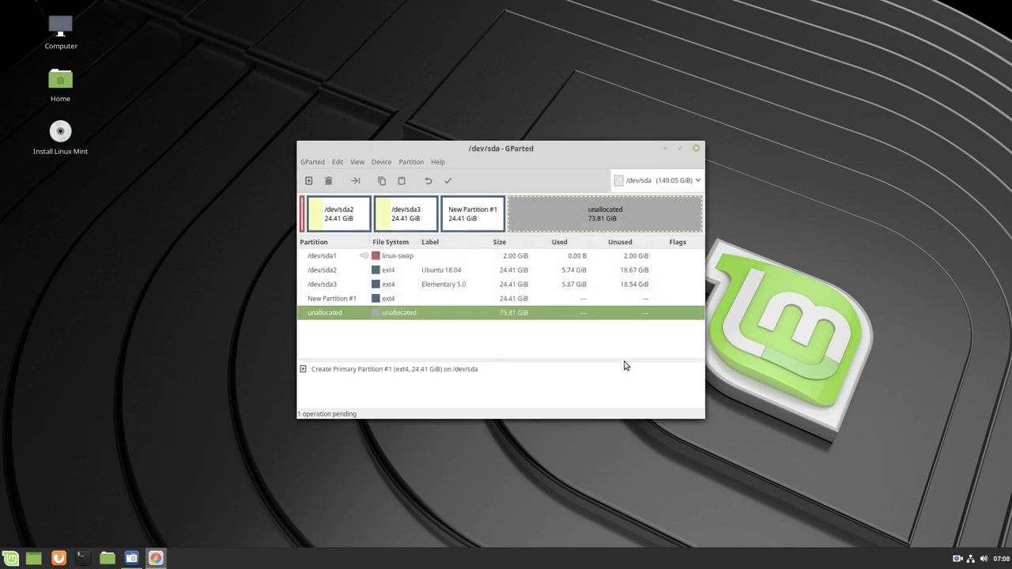
Apply the partition creation to disk, dismiss the report and quit GParted
click(448, 182)
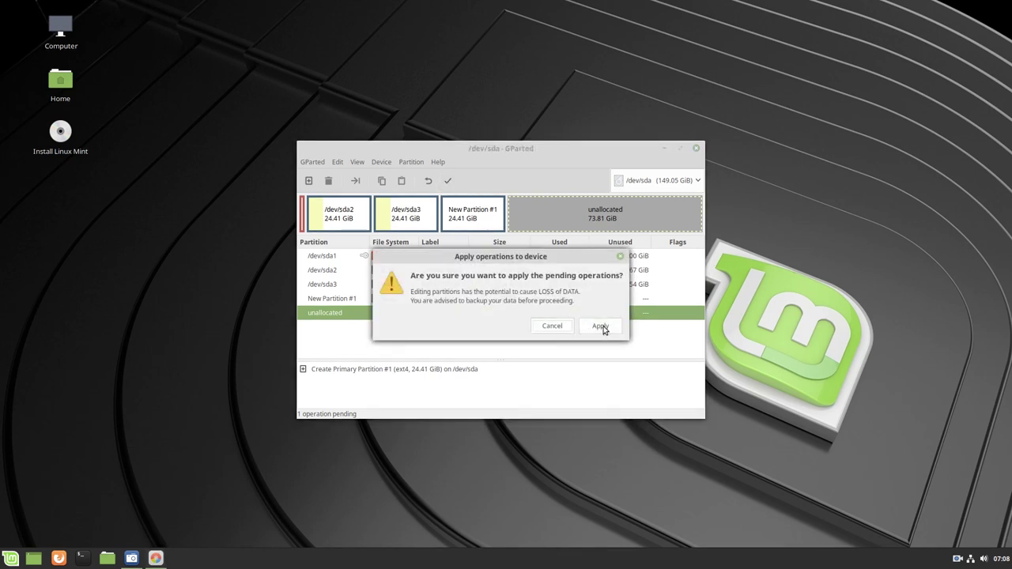
click(601, 326)
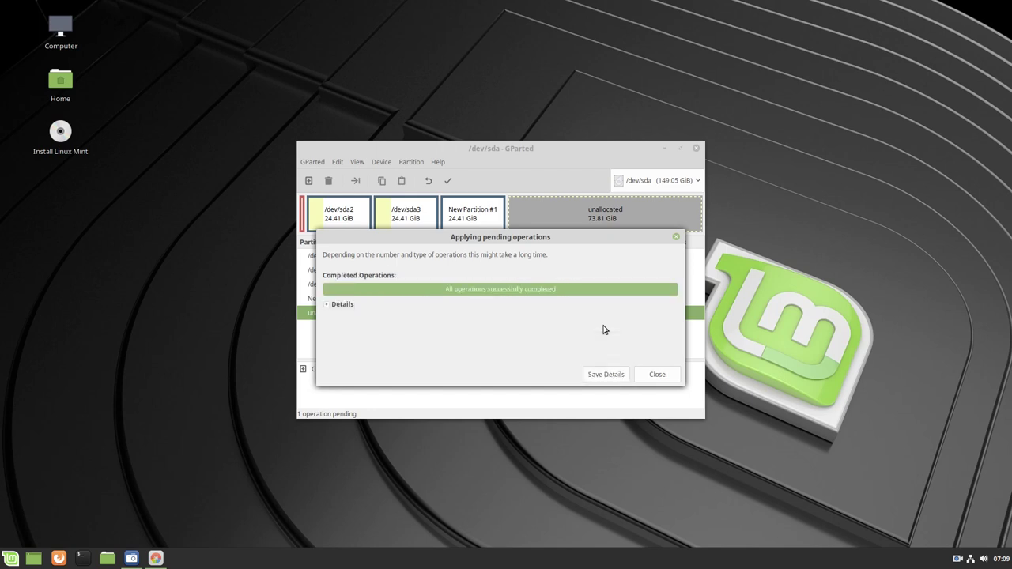
click(657, 375)
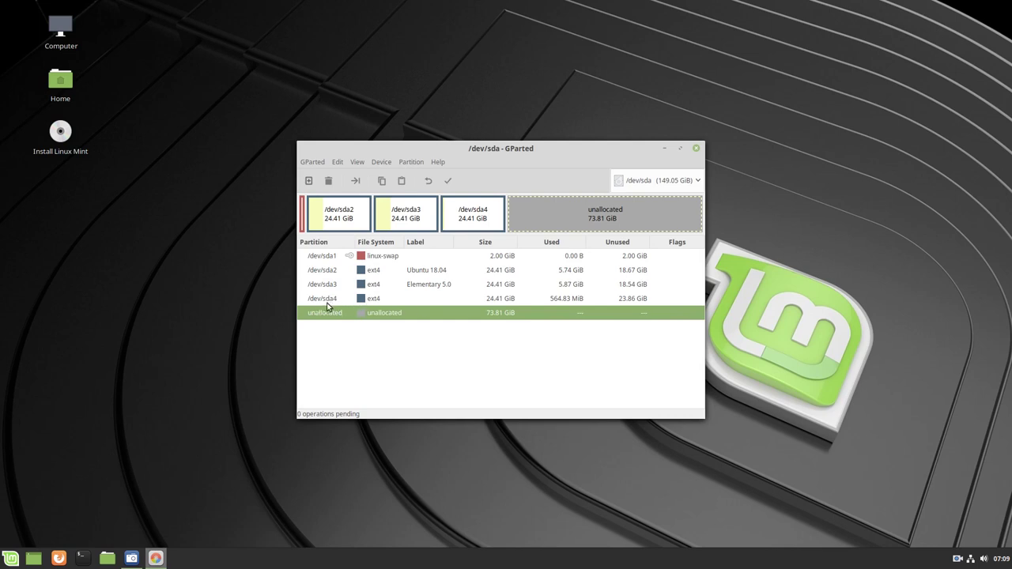
click(696, 148)
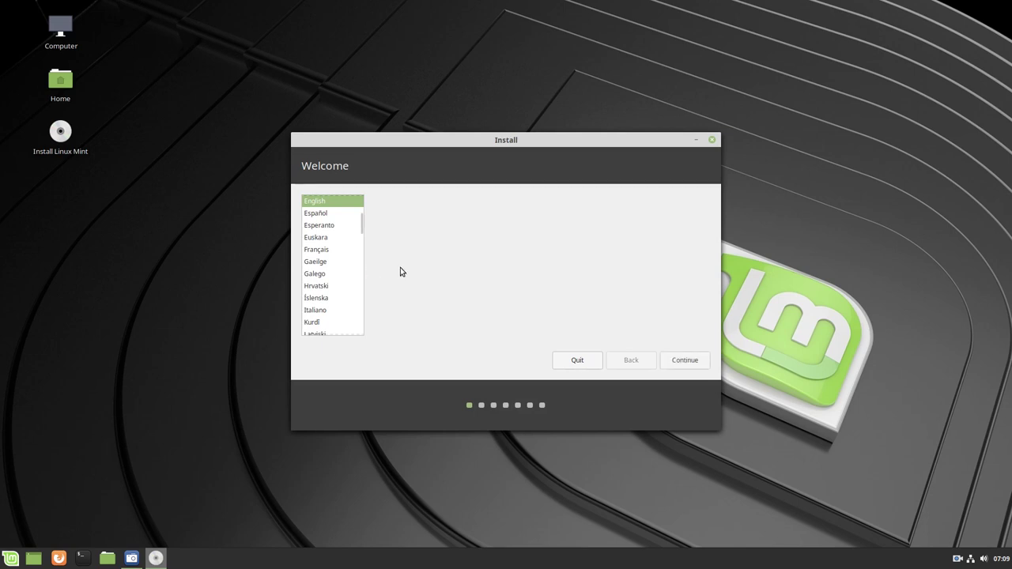
Choose Français, keep the French keyboard, and include third-party drivers and media software
click(315, 250)
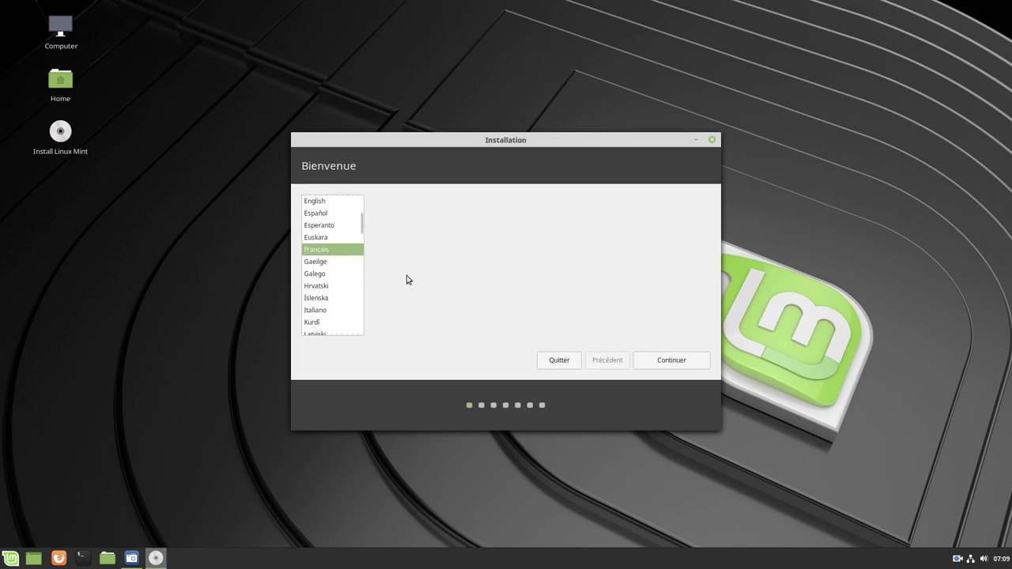
click(671, 361)
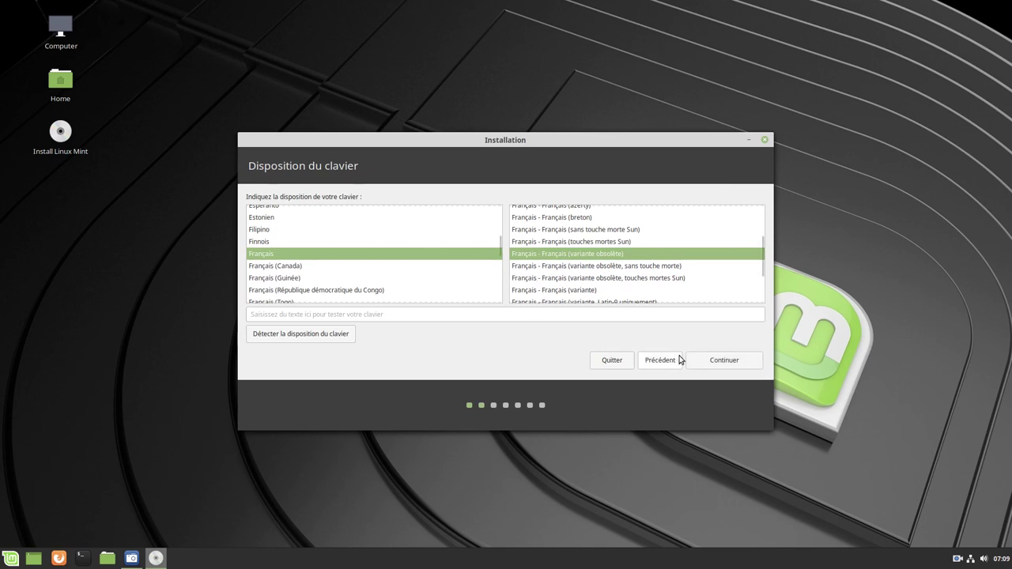
click(715, 362)
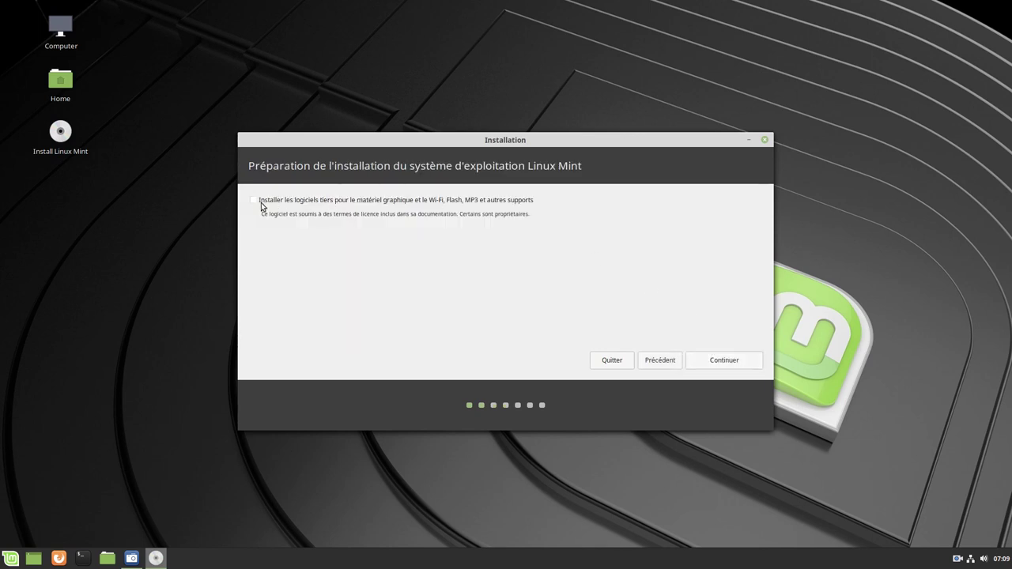
click(253, 202)
click(730, 364)
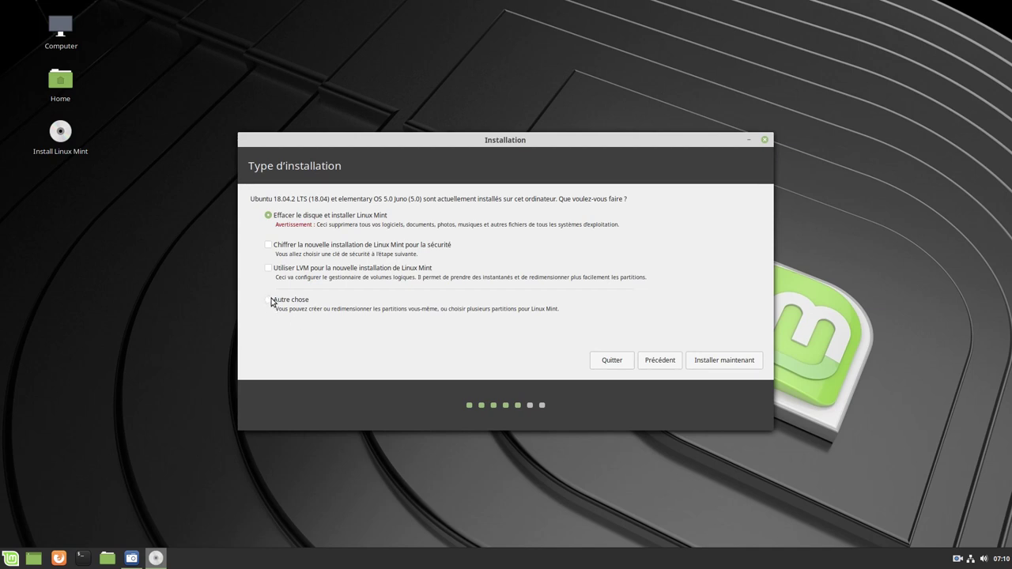
Pick 'Autre chose' for manual partitioning and continue to the partition editor
click(271, 302)
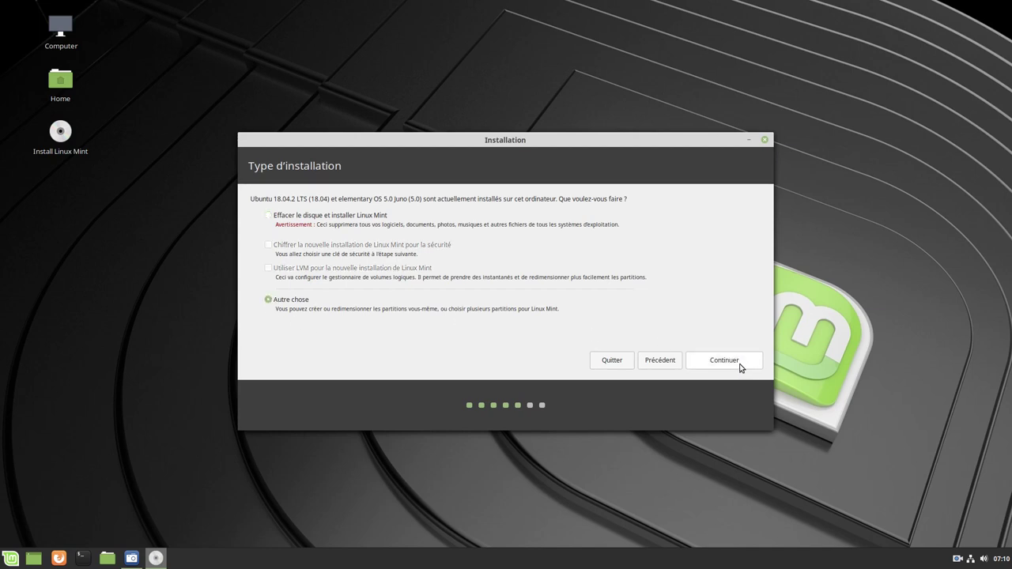
click(738, 361)
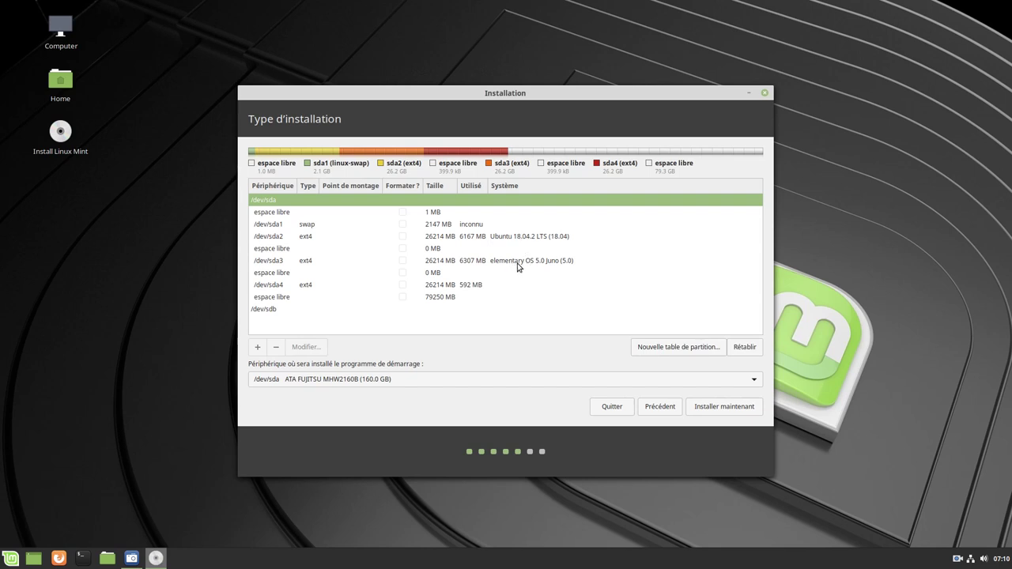
Configure /dev/sda4 as ext4, formatted and mounted at /, and write the changes
click(278, 288)
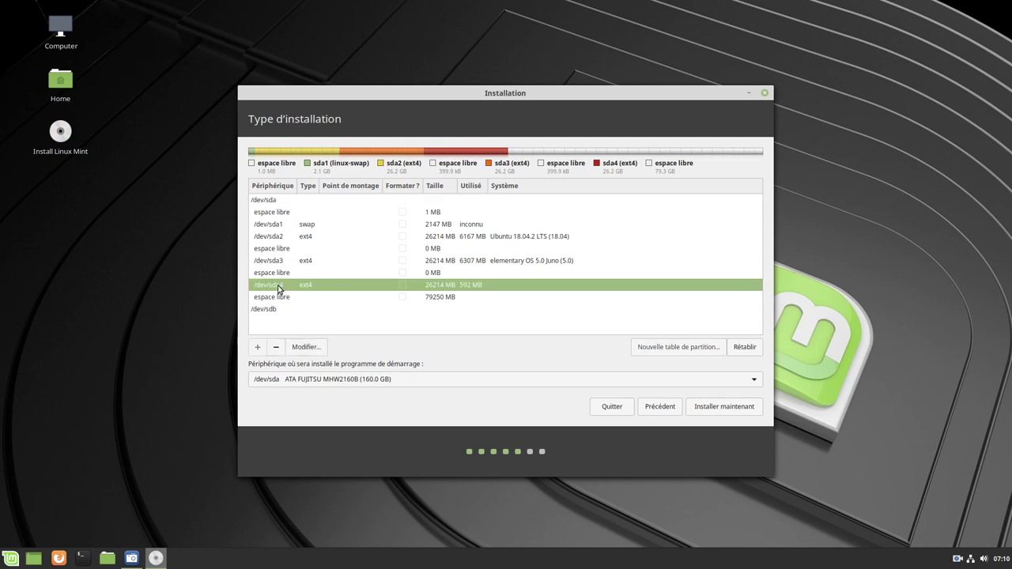
click(302, 347)
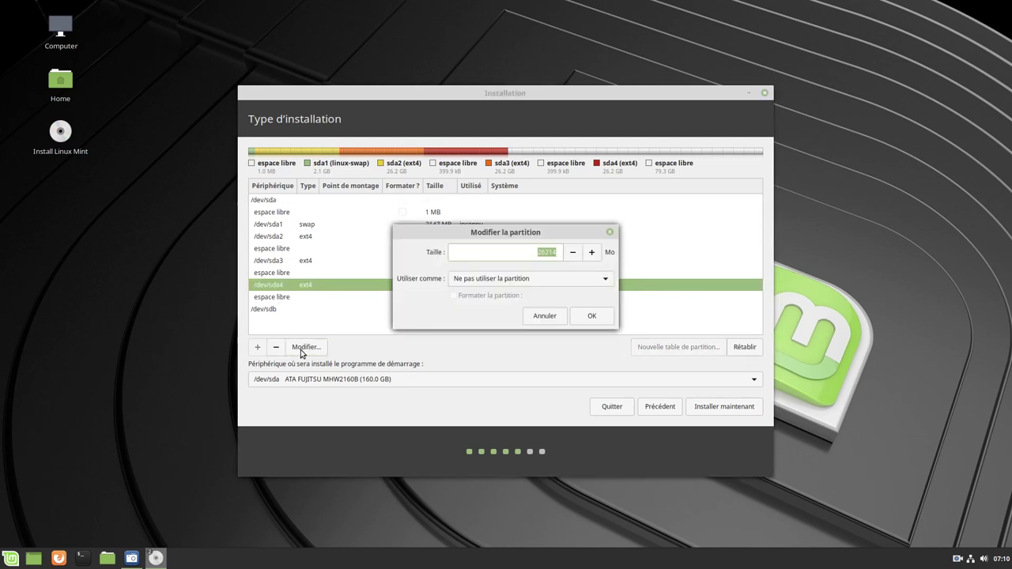
click(605, 282)
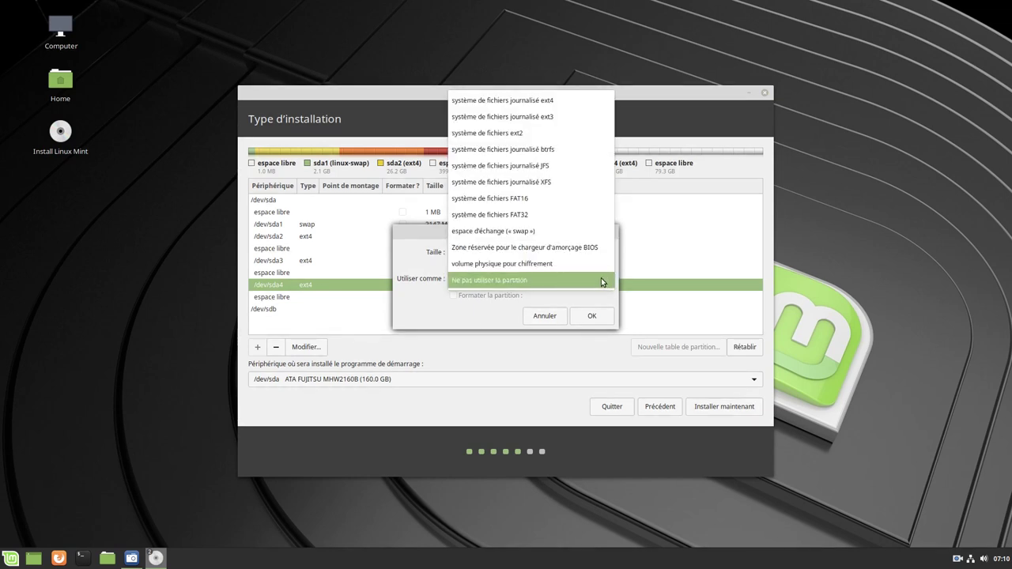
click(525, 104)
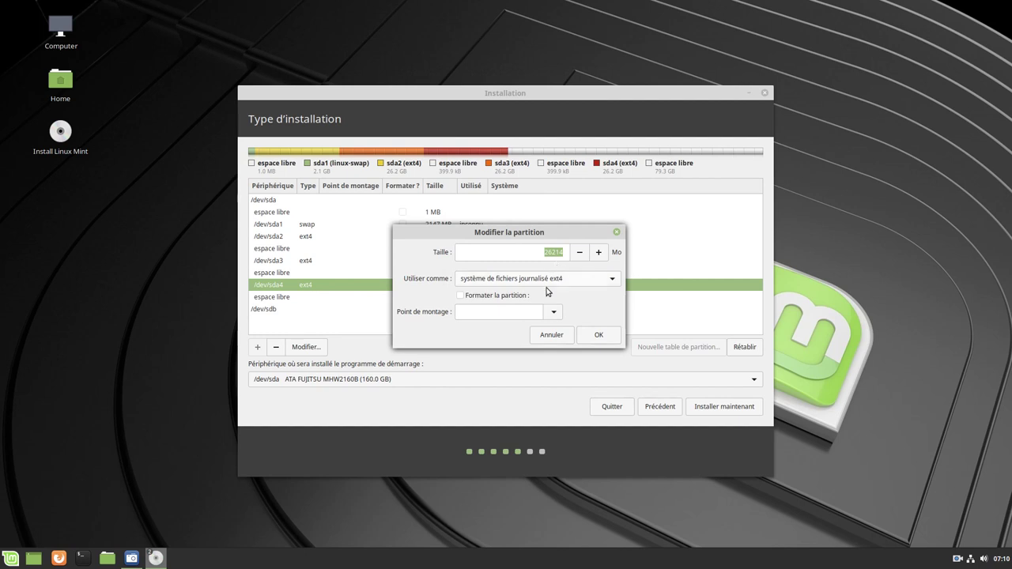
click(461, 296)
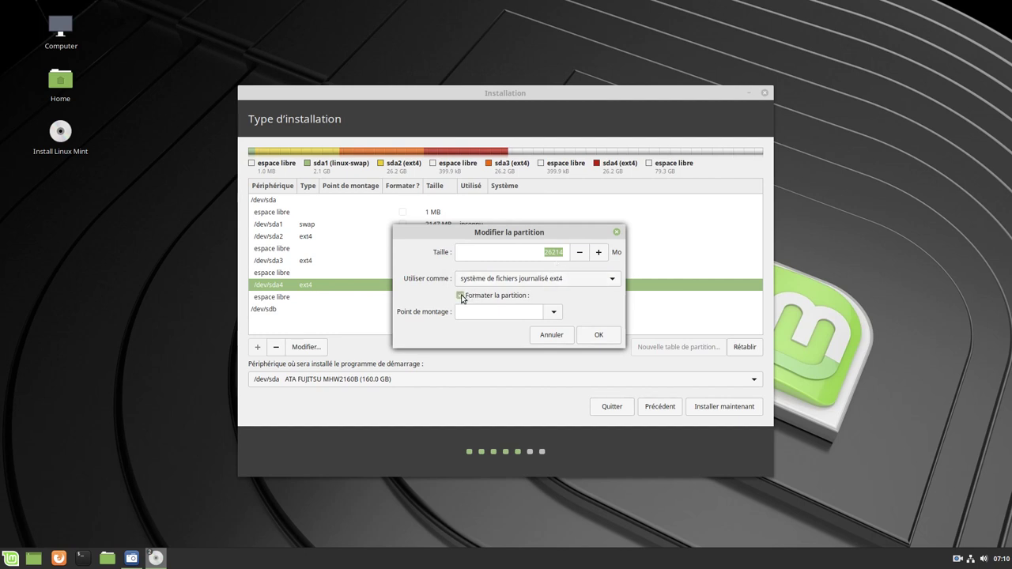
click(553, 315)
click(495, 335)
click(599, 336)
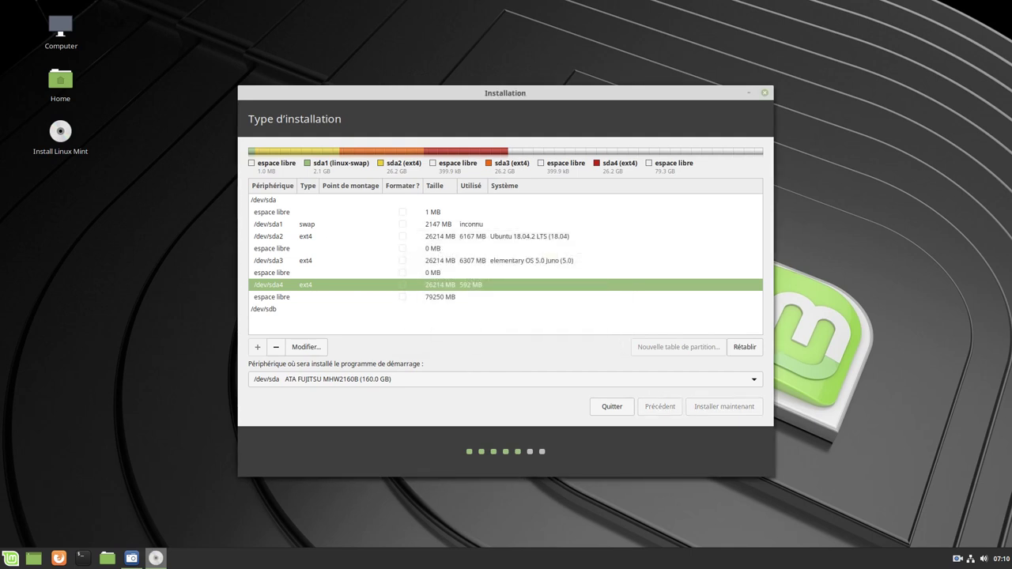
click(622, 326)
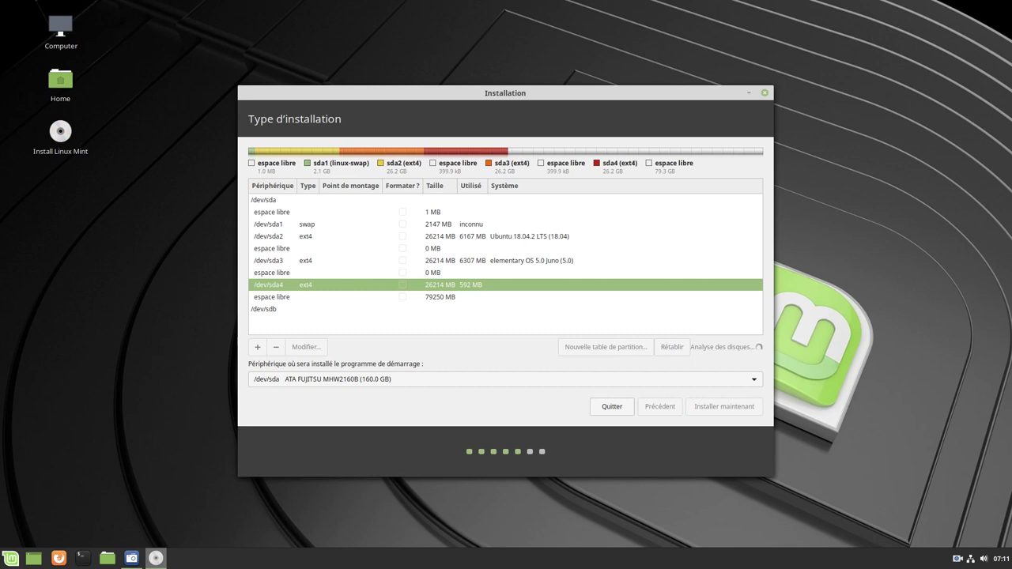
click(328, 287)
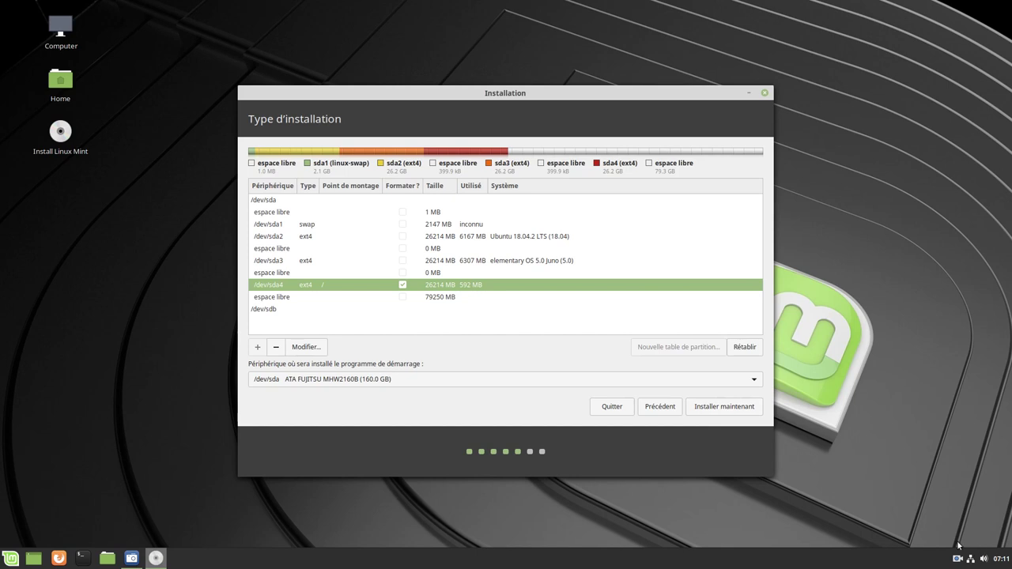
Start installing Linux Mint and keep Paris as the time-zone location
click(713, 408)
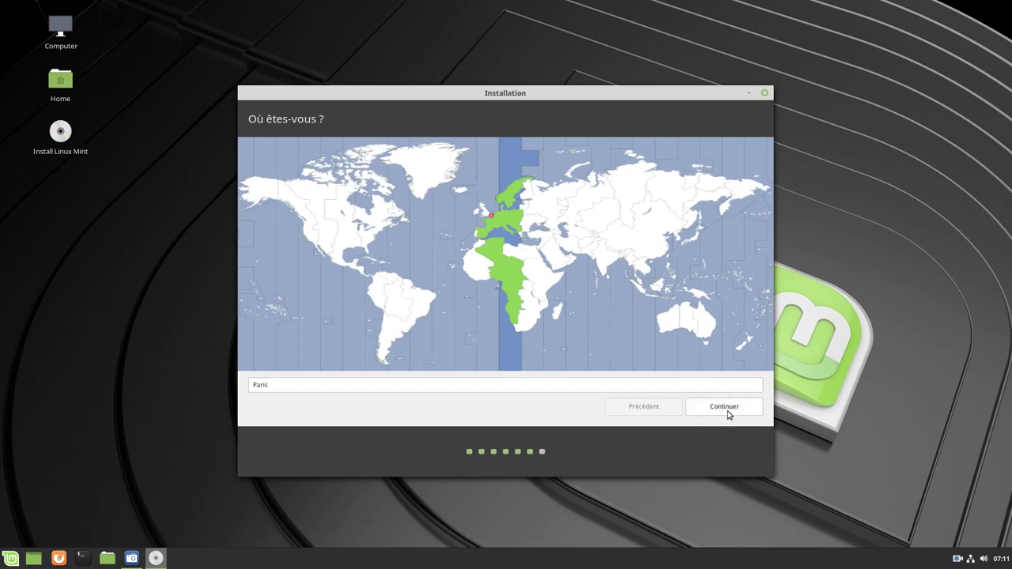
click(727, 410)
Enter the user's name and the account password twice, then begin copying files
click(724, 406)
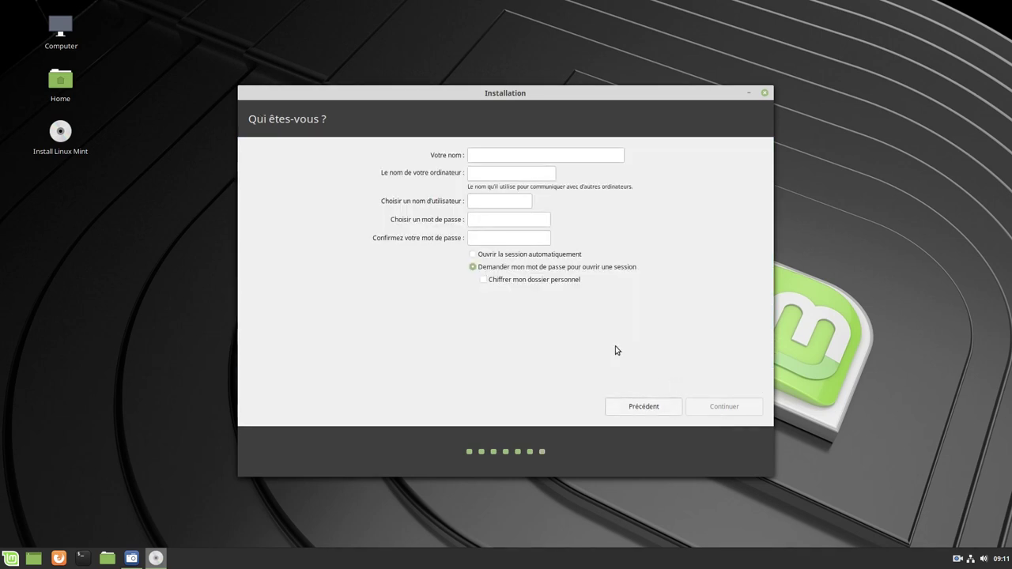
text(mbl linuxmint)
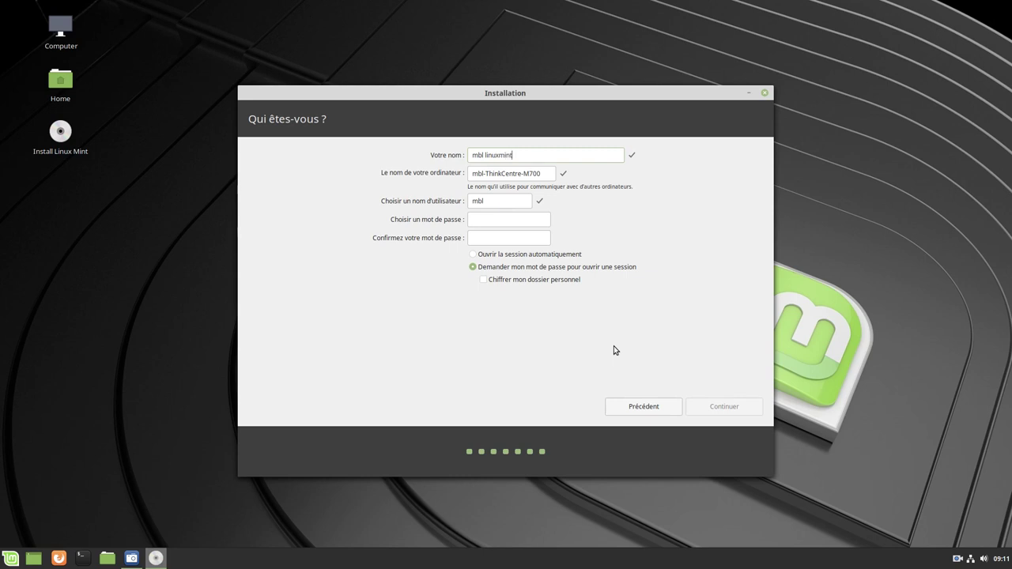
click(486, 219)
text(linuxmint)
click(479, 236)
text(linuxmint)
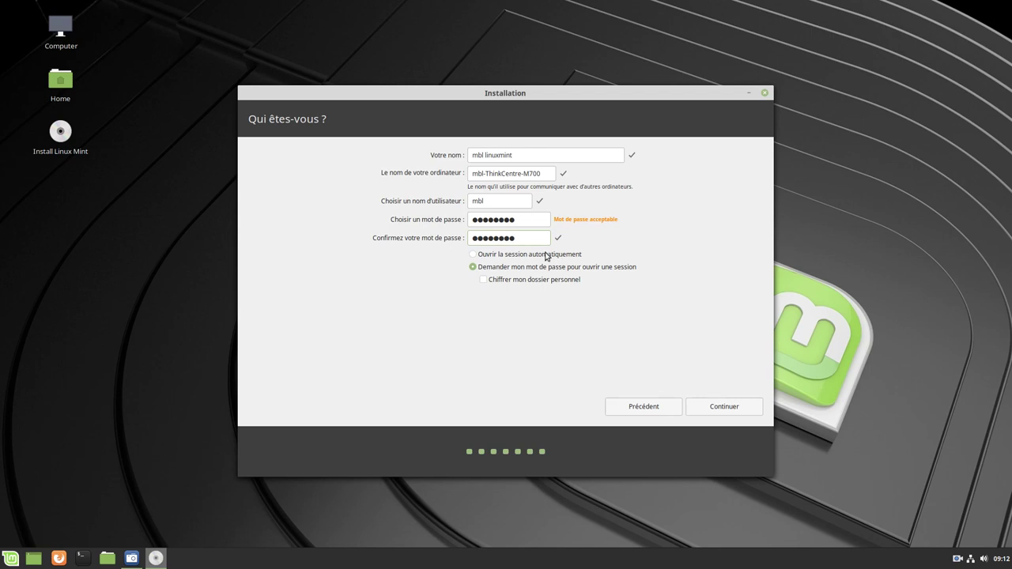
click(724, 408)
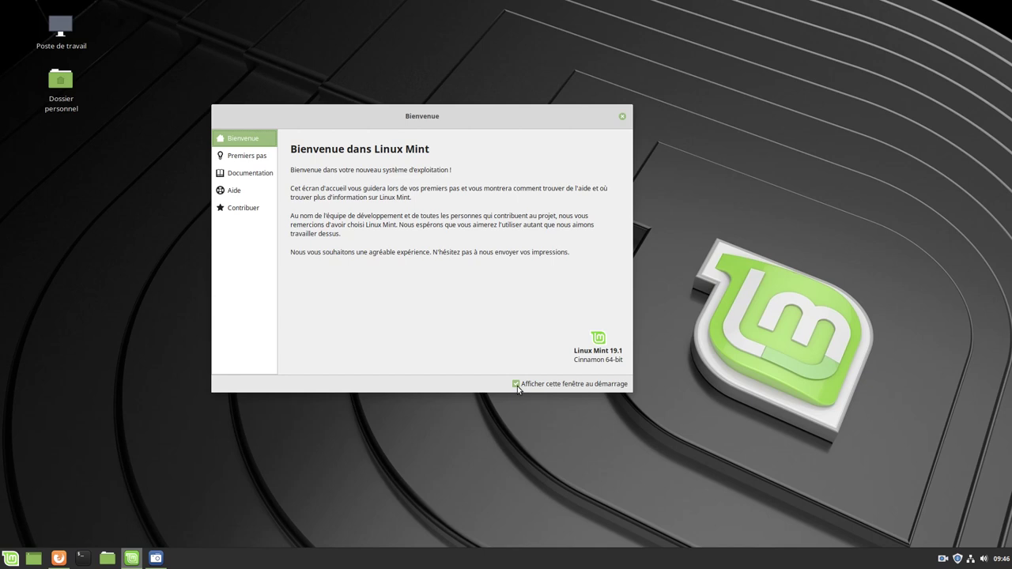
Untick 'Afficher cette fenêtre au démarrage' and read through the Premiers pas section
click(516, 384)
click(236, 158)
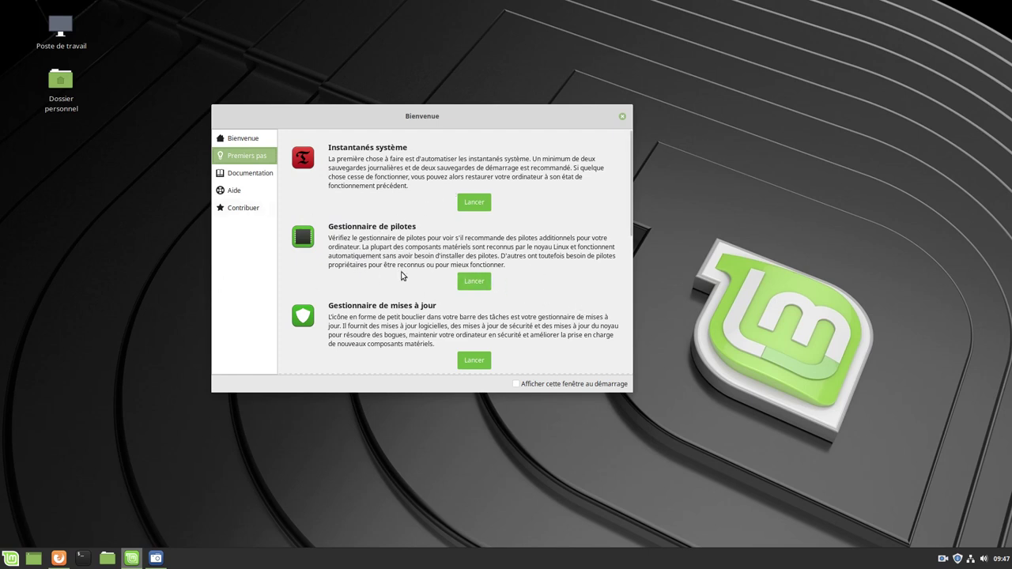
scroll(544, 305, down, 2)
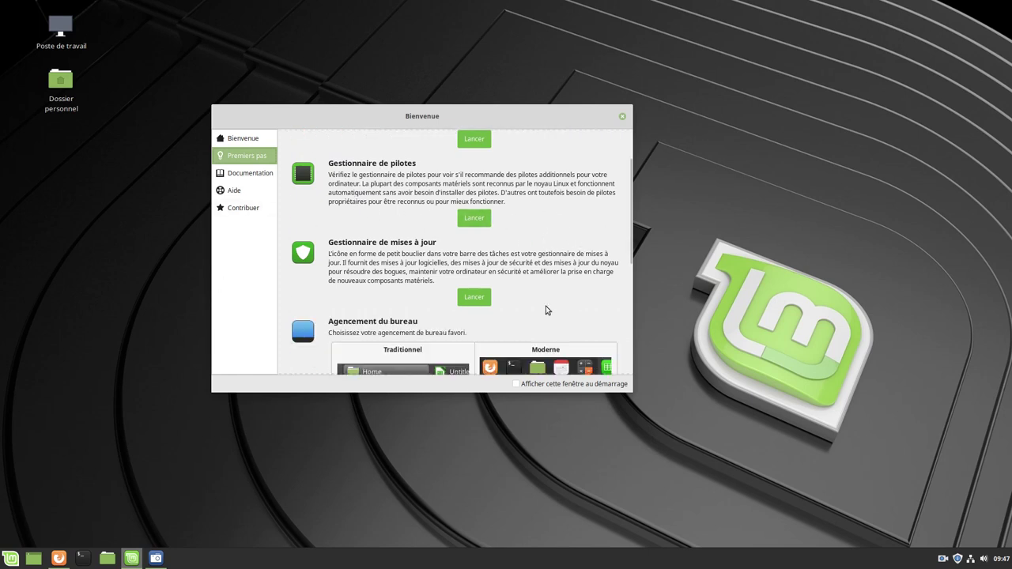
scroll(519, 296, down, 2)
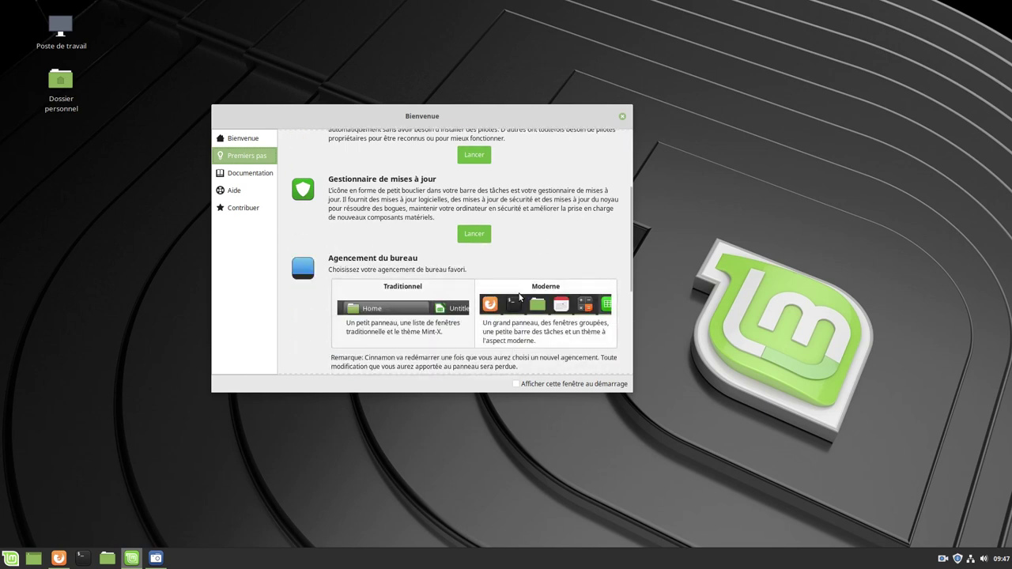
scroll(520, 297, down, 5)
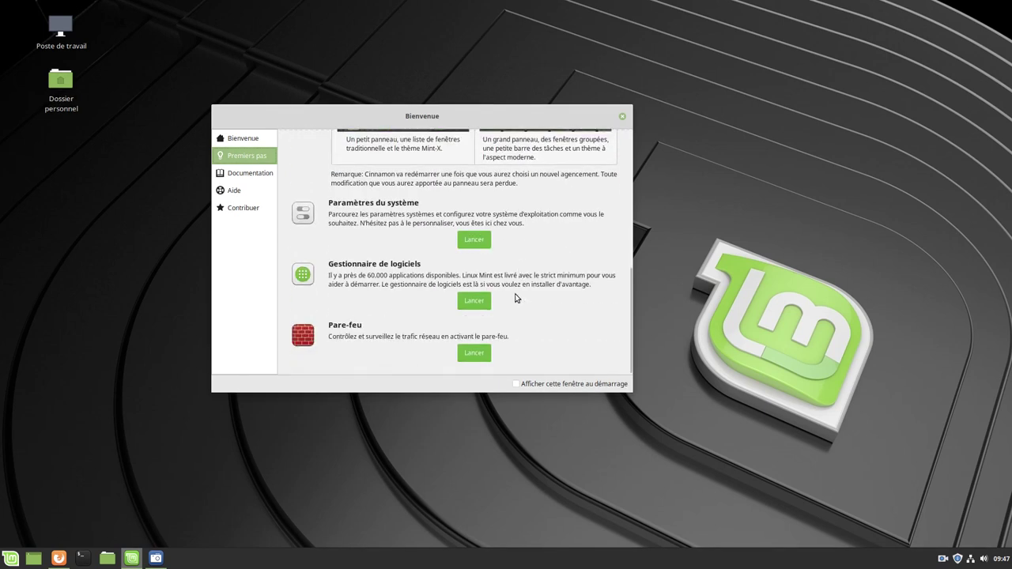
View the Documentation, Aide and Contribuer sections, then close the Welcome Screen
click(246, 176)
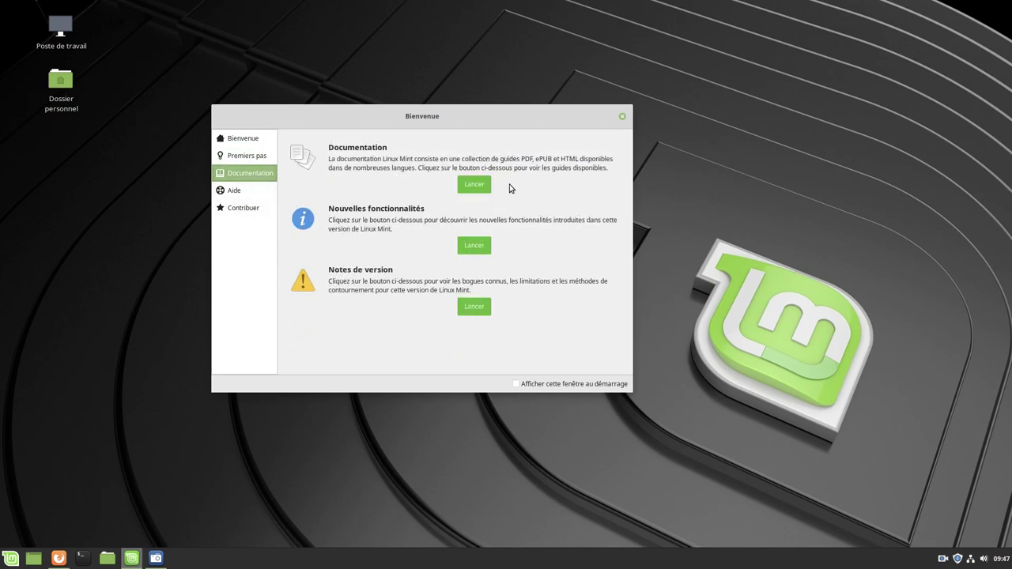
click(242, 193)
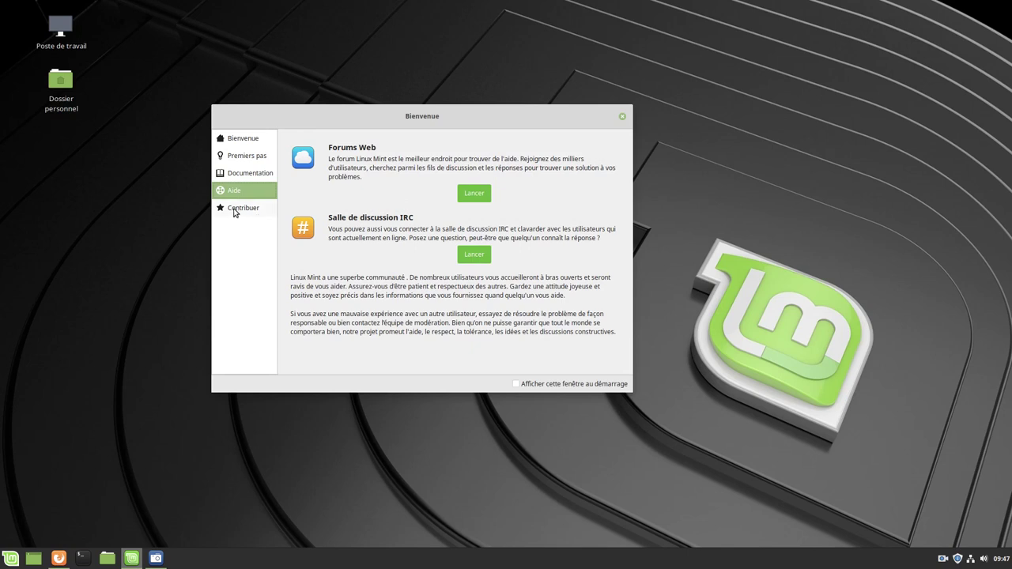
click(235, 211)
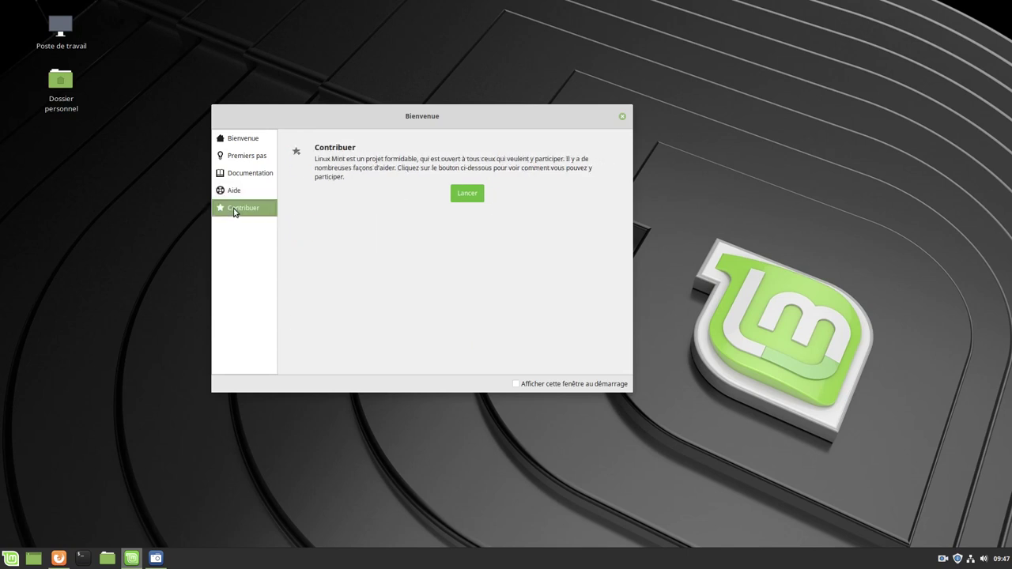
click(621, 119)
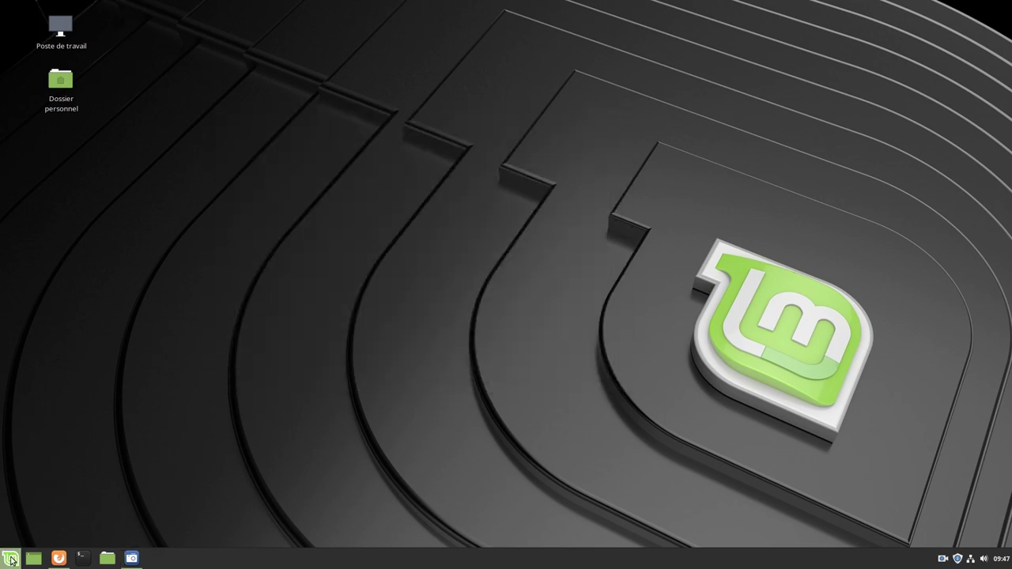
Open System Settings and check System Information: kernel 4.15.0-20-generic, 7.2 Go RAM, 25.1 Go disk
click(14, 555)
click(32, 348)
scroll(632, 353, down, 5)
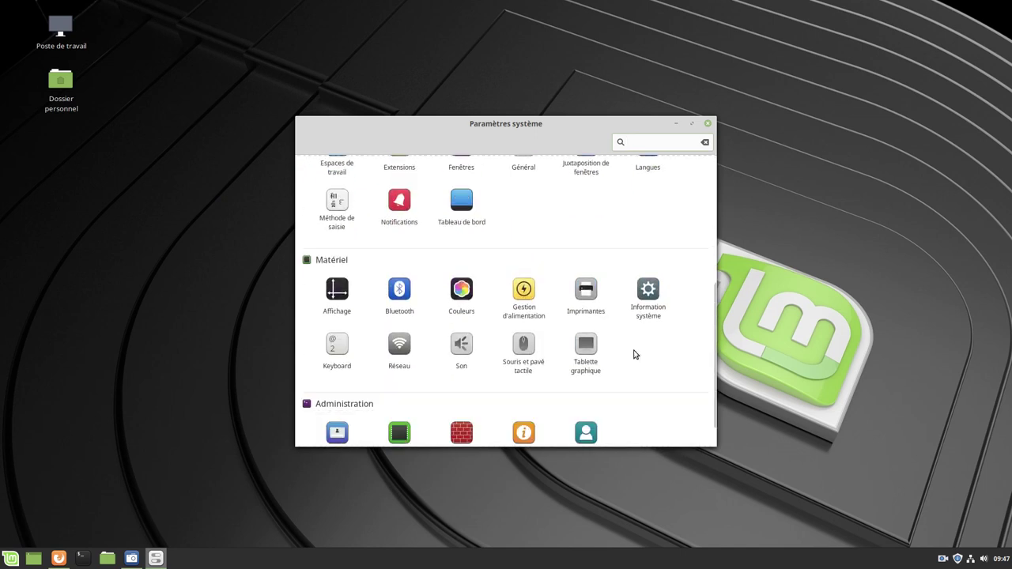
scroll(657, 297, down, 1)
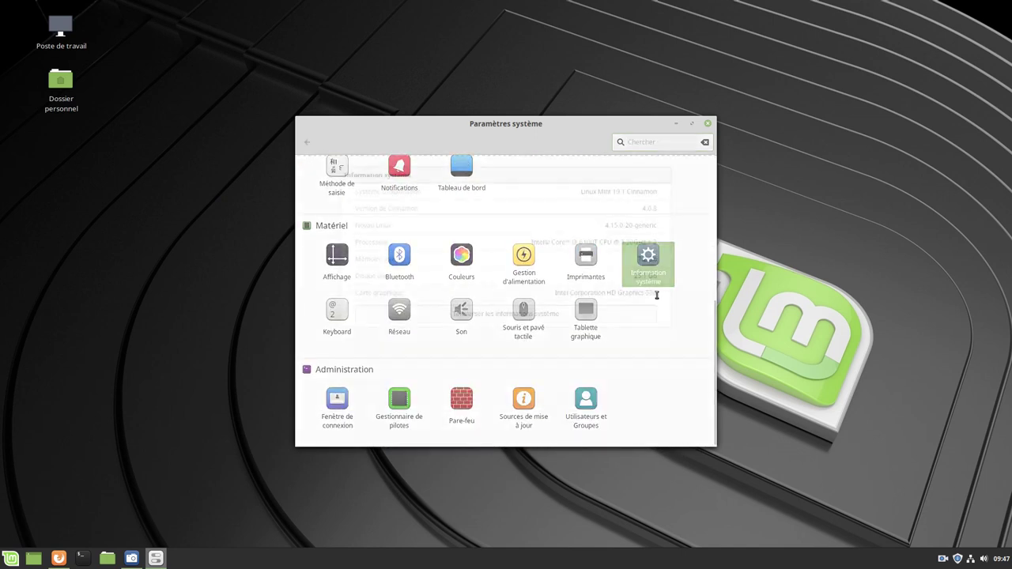
click(657, 290)
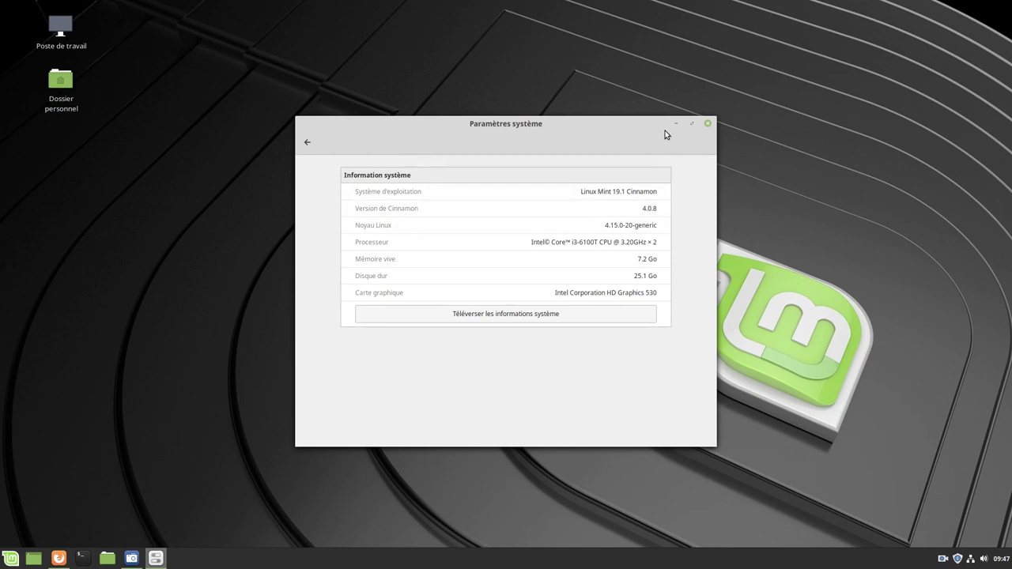
click(308, 142)
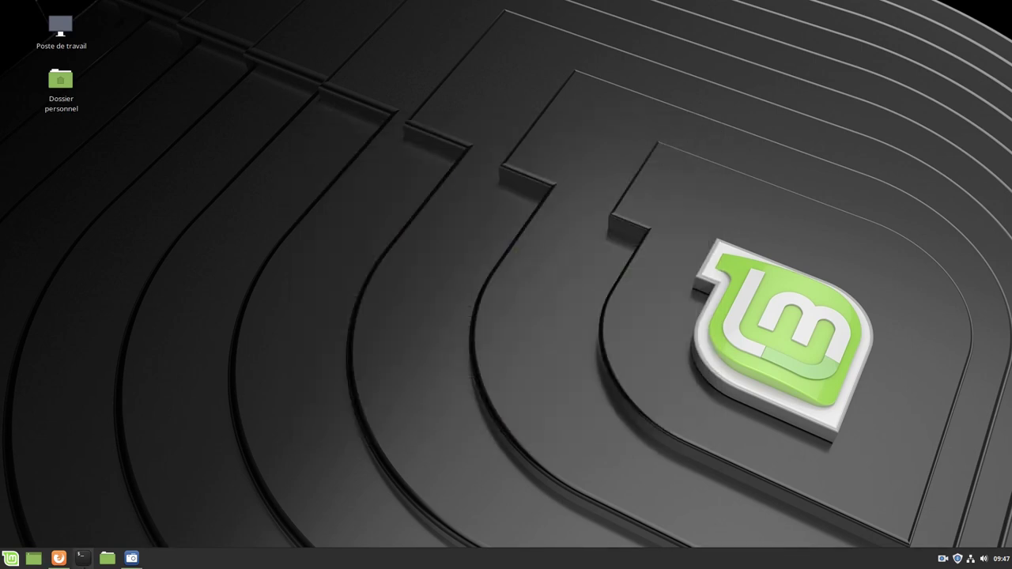
Bring back the Firefox Linux Mint Wikipedia article and scroll to its top
click(59, 558)
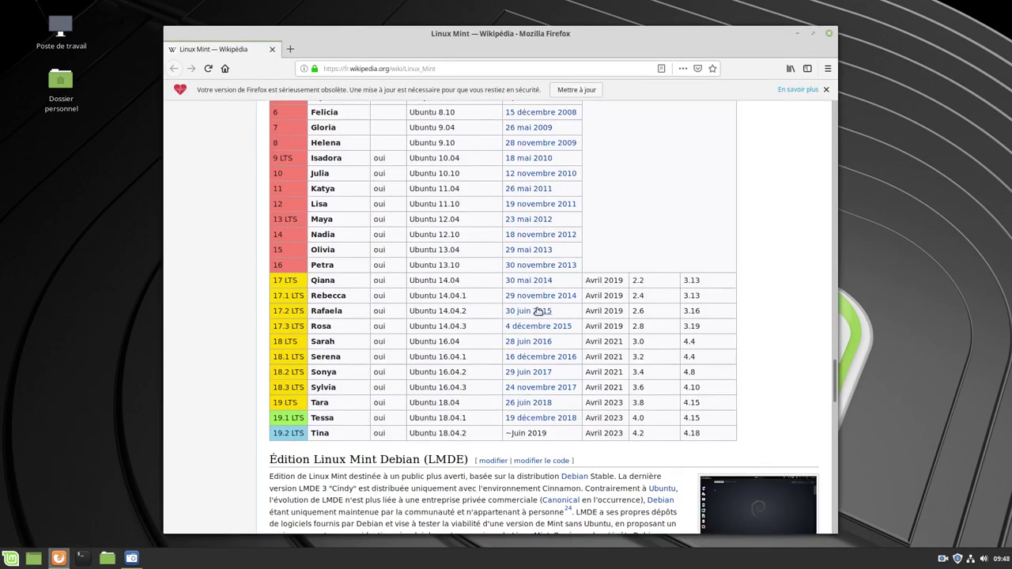
scroll(537, 311, up, 20)
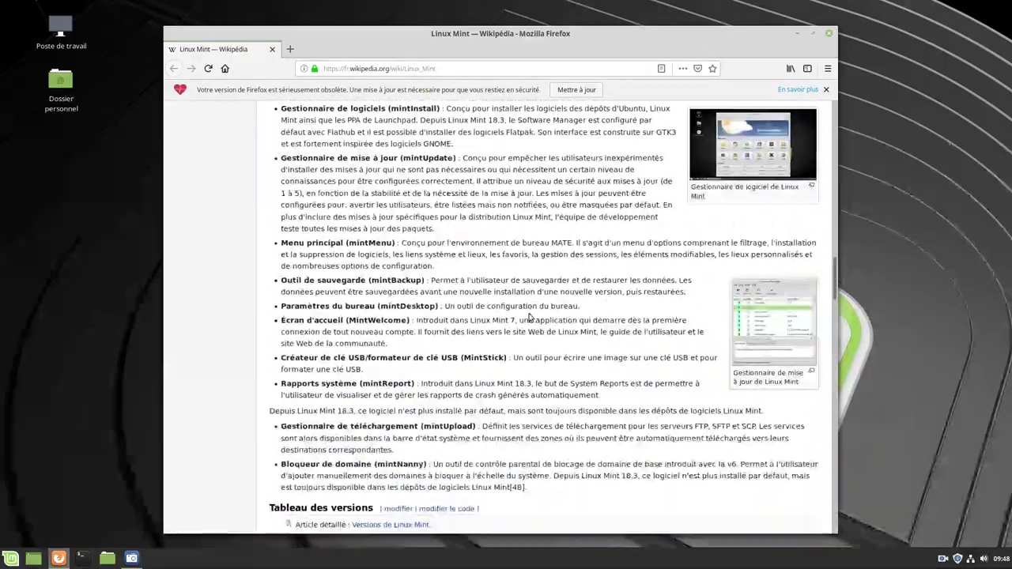
scroll(530, 316, up, 20)
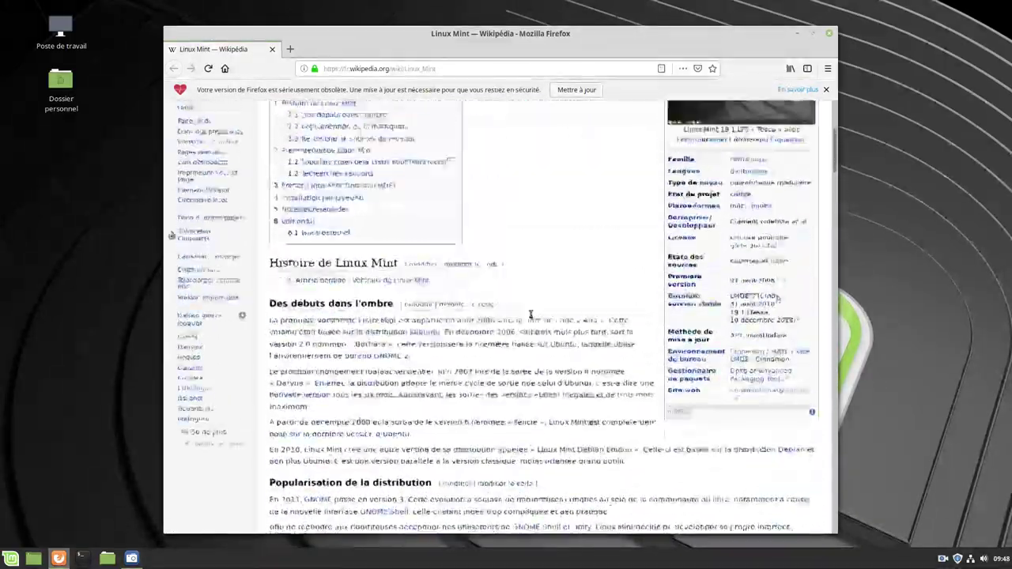
scroll(530, 314, up, 6)
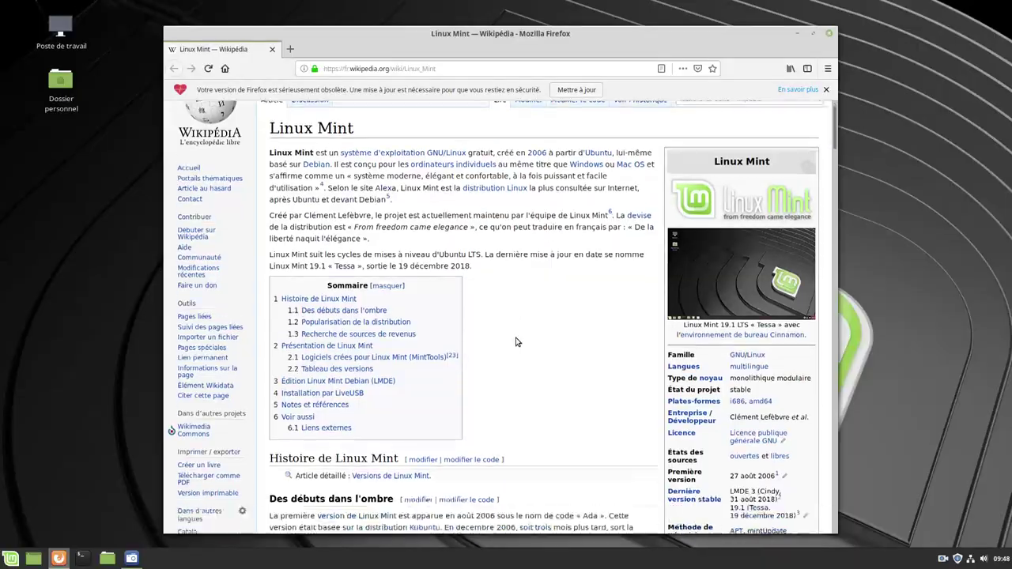
Read down to the versions table up to 19.2 Tina, then close Firefox
scroll(515, 341, down, 15)
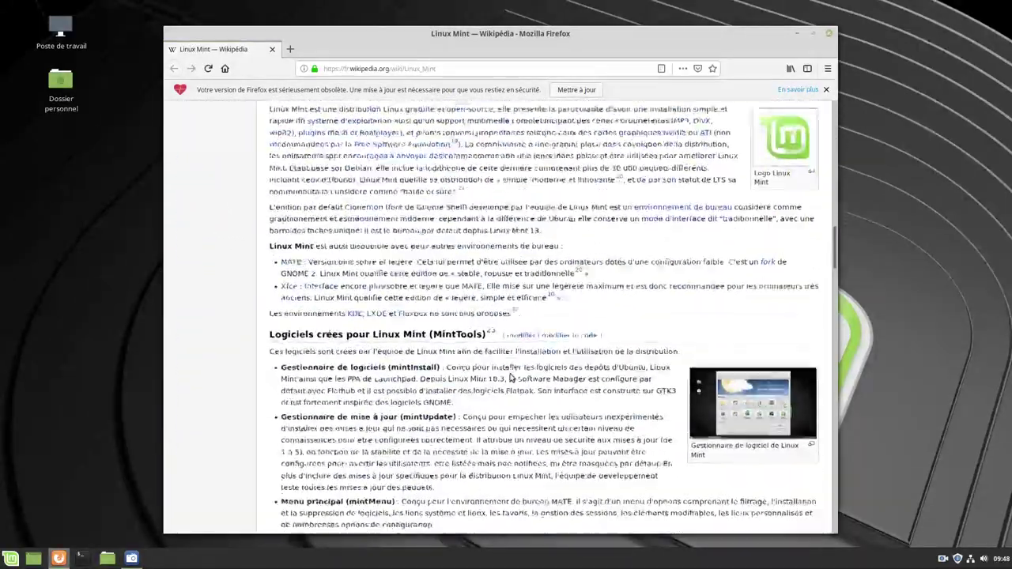
scroll(510, 377, down, 15)
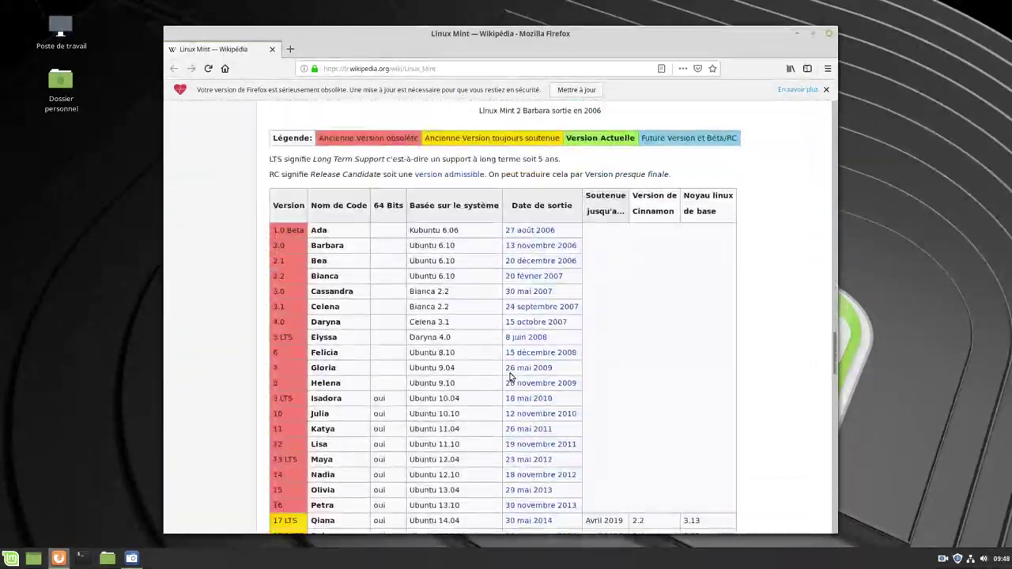
scroll(509, 378, down, 2)
mouse_move(510, 372)
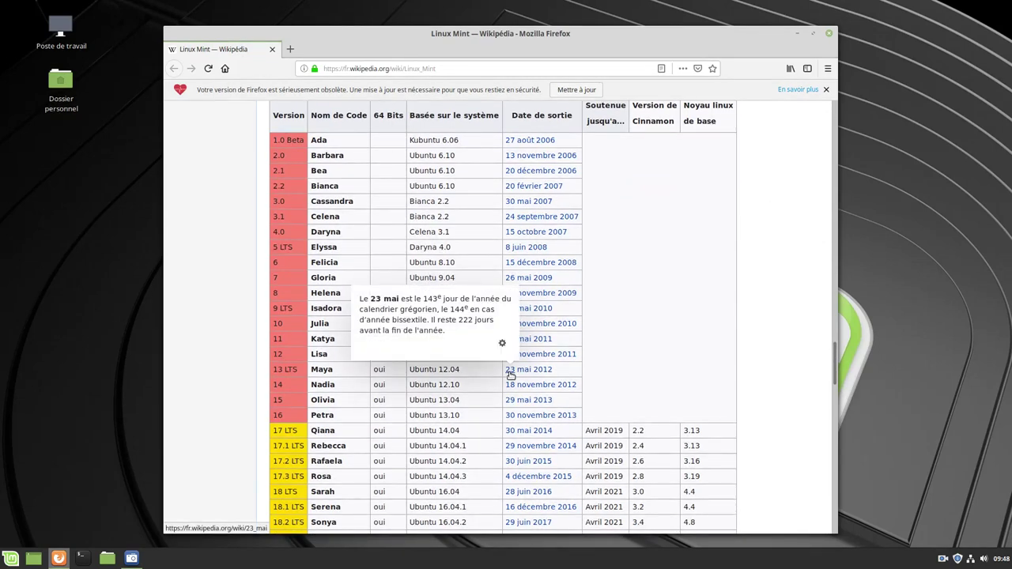
scroll(243, 345, down, 3)
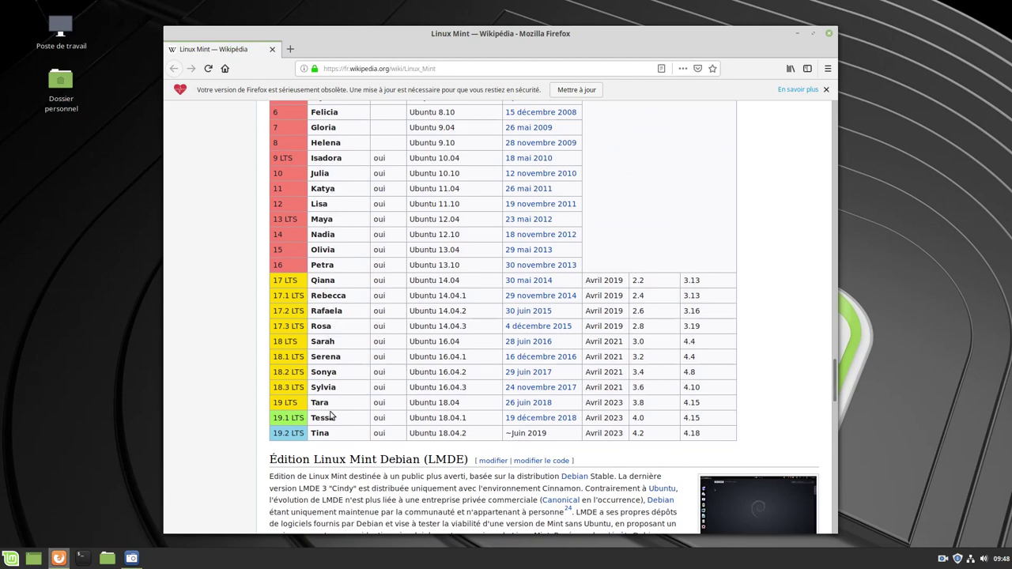
scroll(245, 313, down, 1)
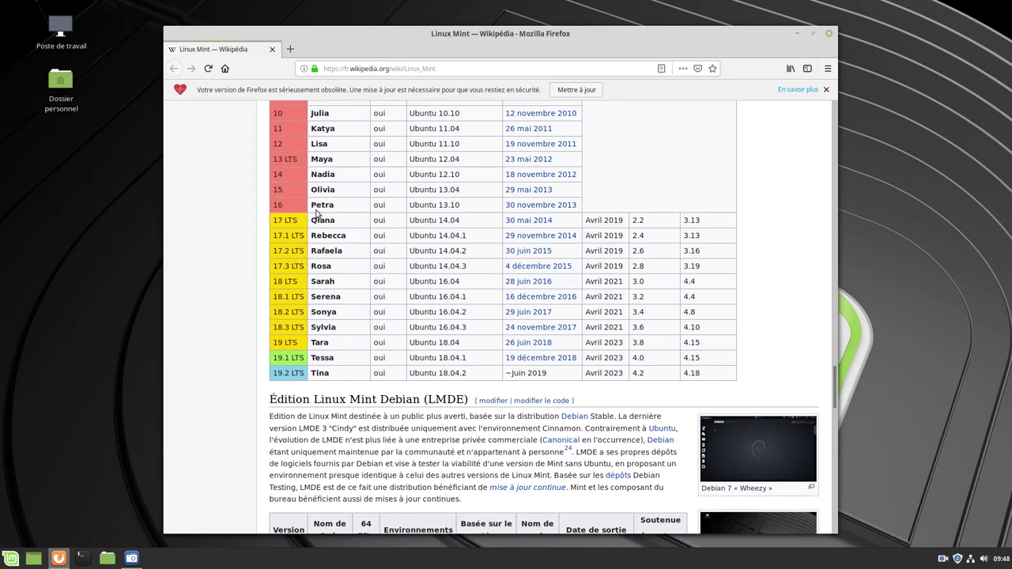
scroll(231, 295, down, 1)
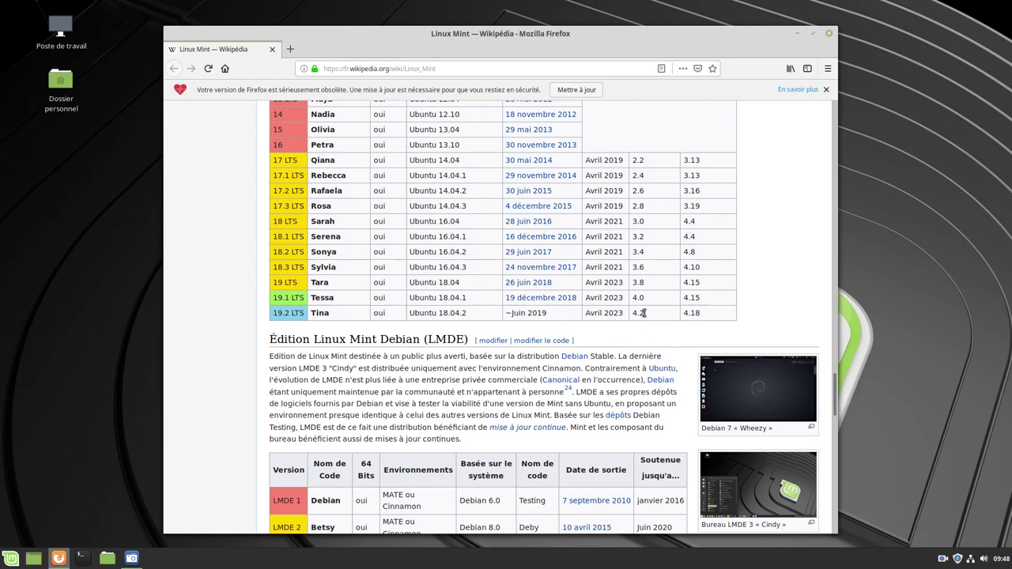
scroll(642, 313, up, 1)
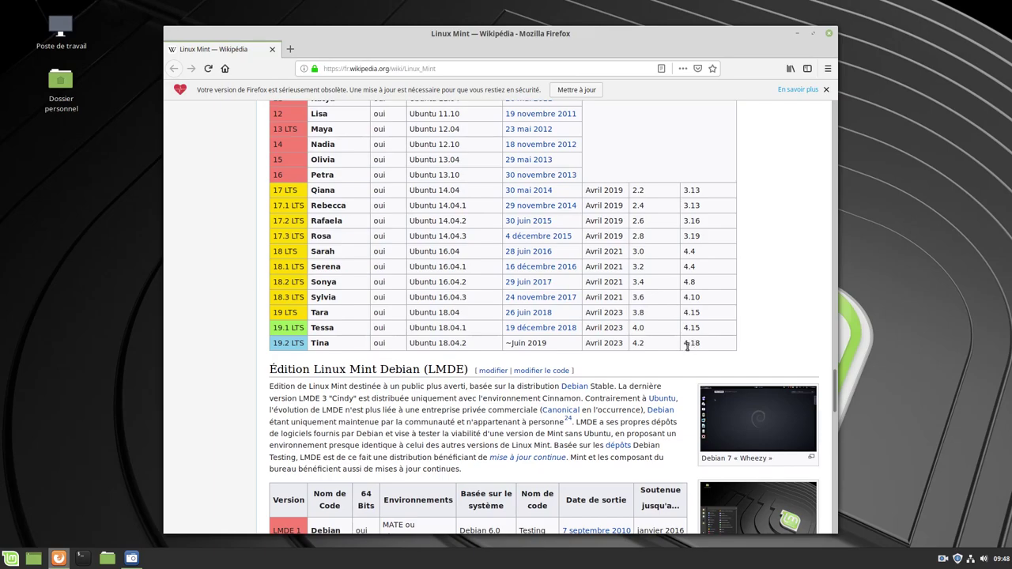
scroll(686, 346, down, 4)
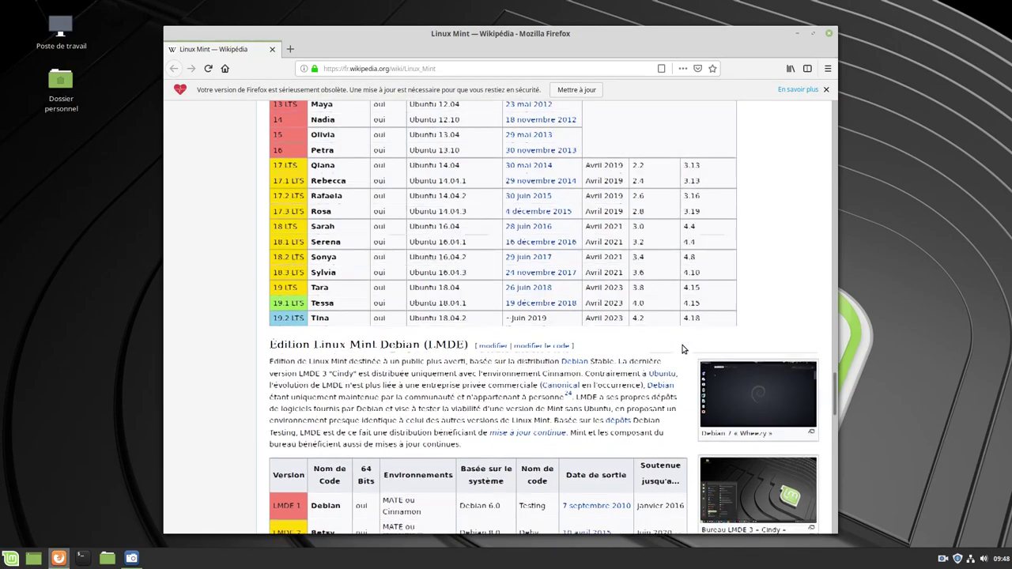
scroll(681, 350, up, 7)
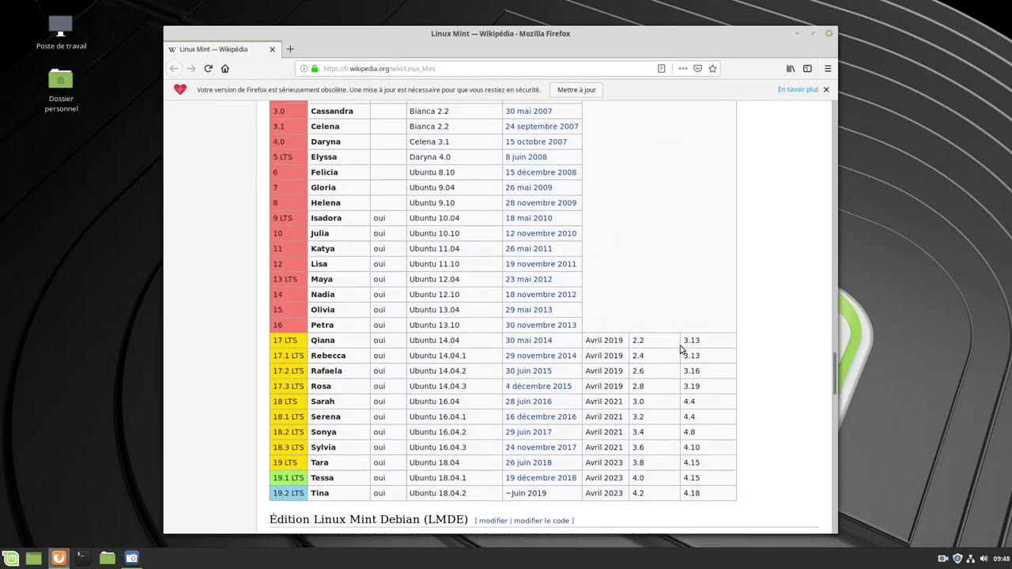
click(829, 35)
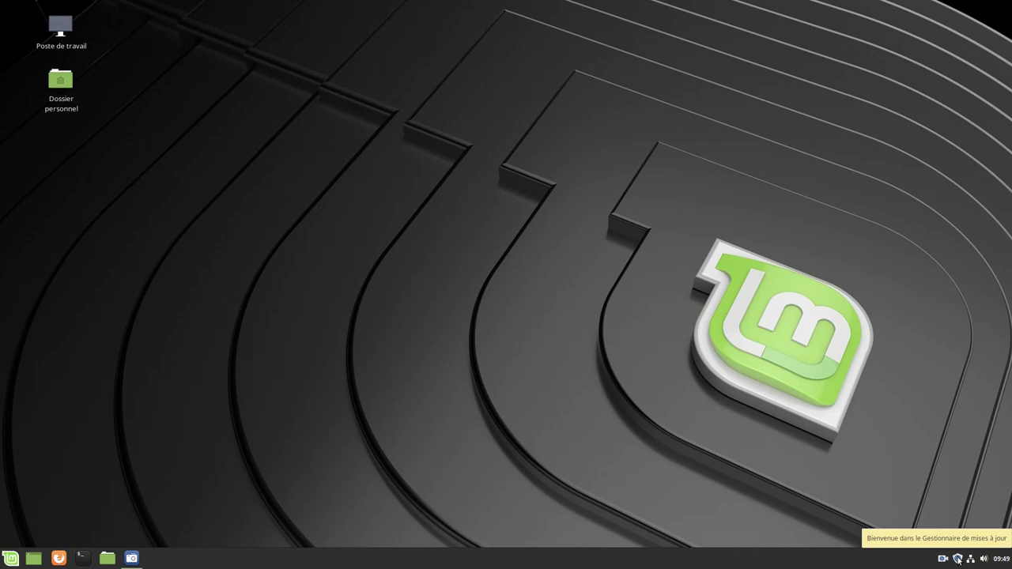
Open Update Manager from the tray and validate the welcome panel to list mintupdate and mint-upgrade-info
click(957, 559)
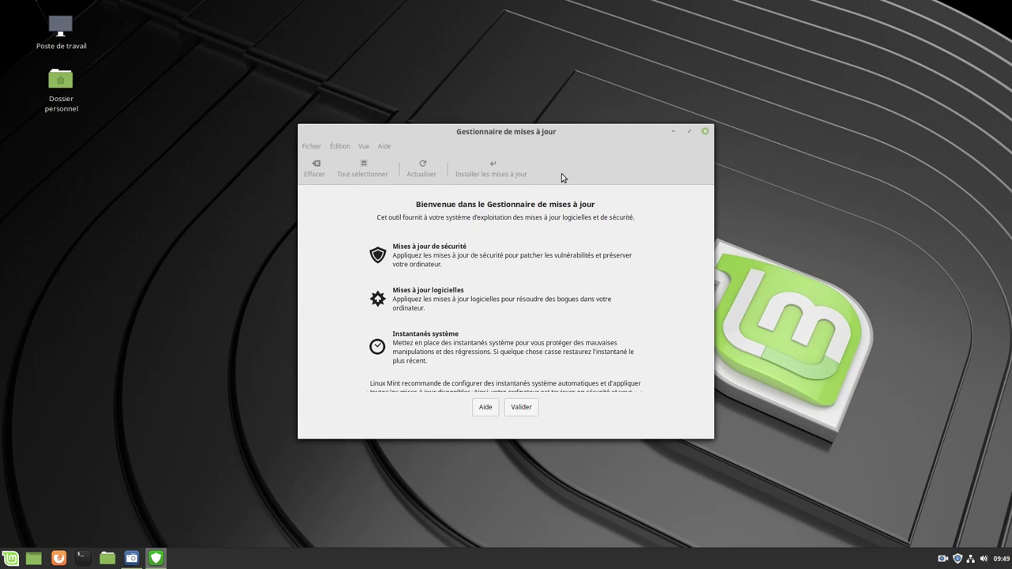
scroll(589, 332, down, 1)
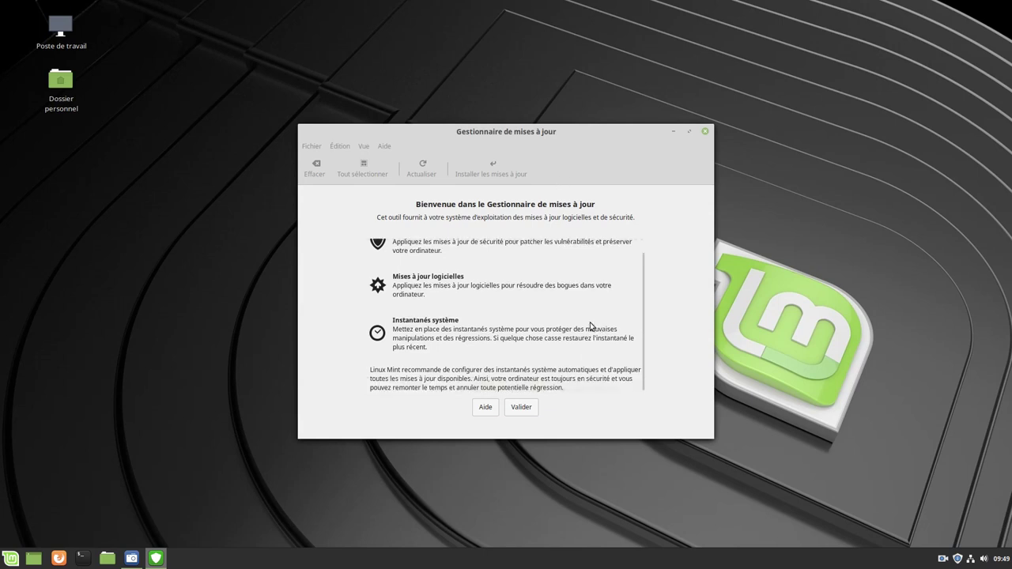
scroll(590, 320, up, 1)
scroll(577, 316, down, 1)
click(522, 408)
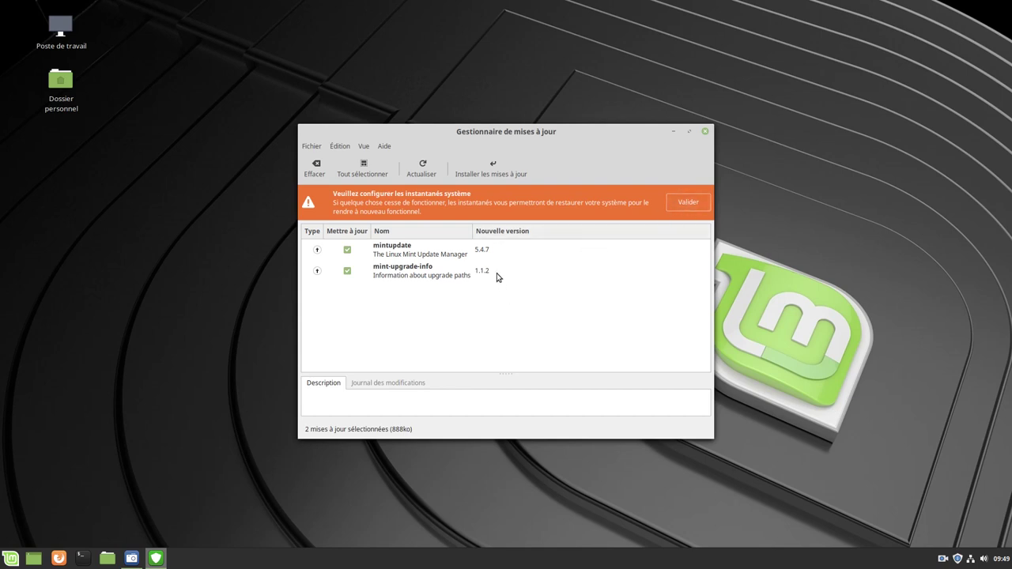
Install mintupdate and mint-upgrade-info with the account password, then reposition the window showing 158 updates
click(499, 166)
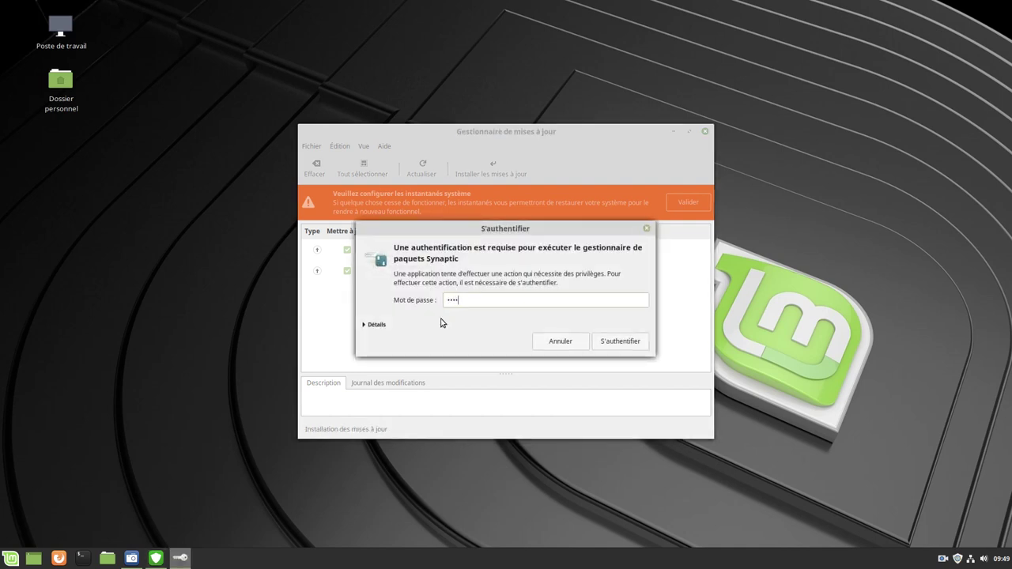
text(*)
key(Return)
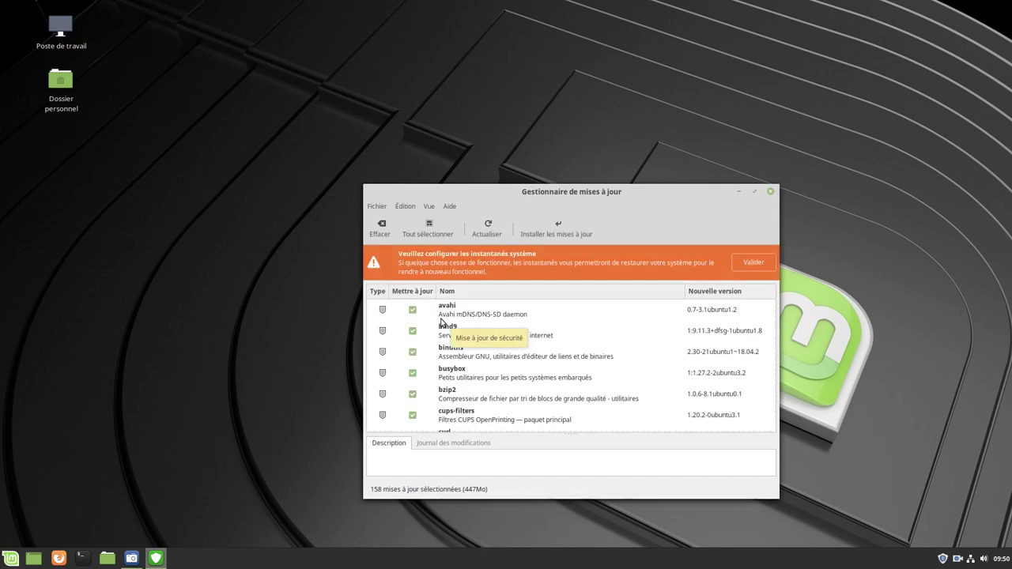
drag(458, 198, 443, 124)
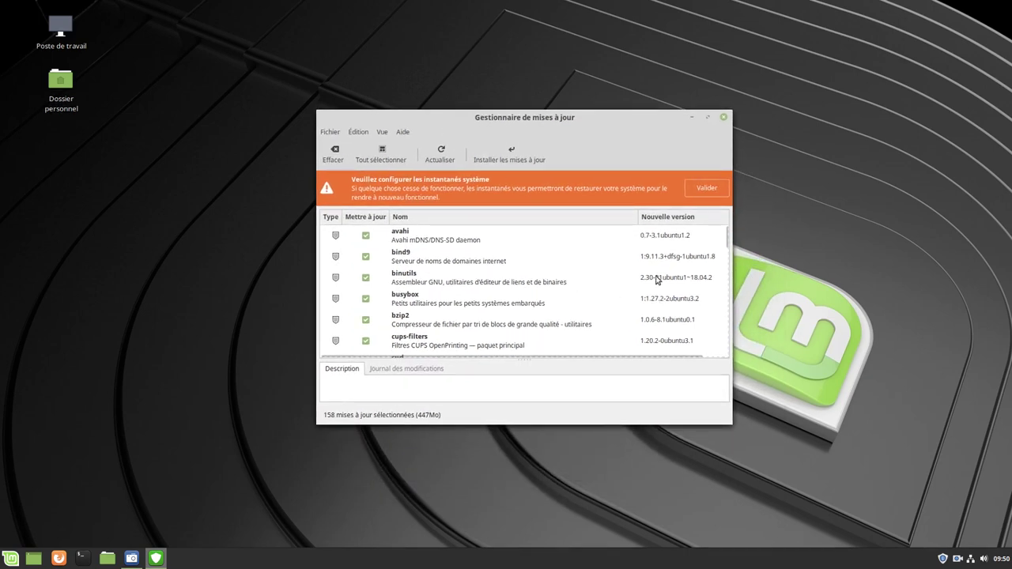
mouse_move(725, 236)
mouse_down()
mouse_move(719, 359)
mouse_move(723, 232)
mouse_up()
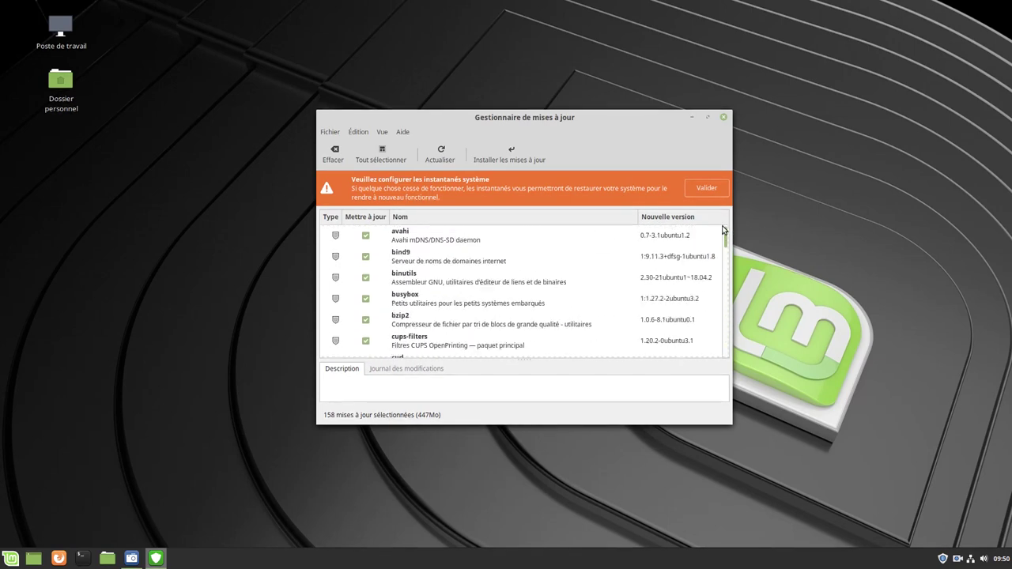
Install all 158 updates, accepting extra packages such as linux-image-4.15.0-52-generic
click(517, 154)
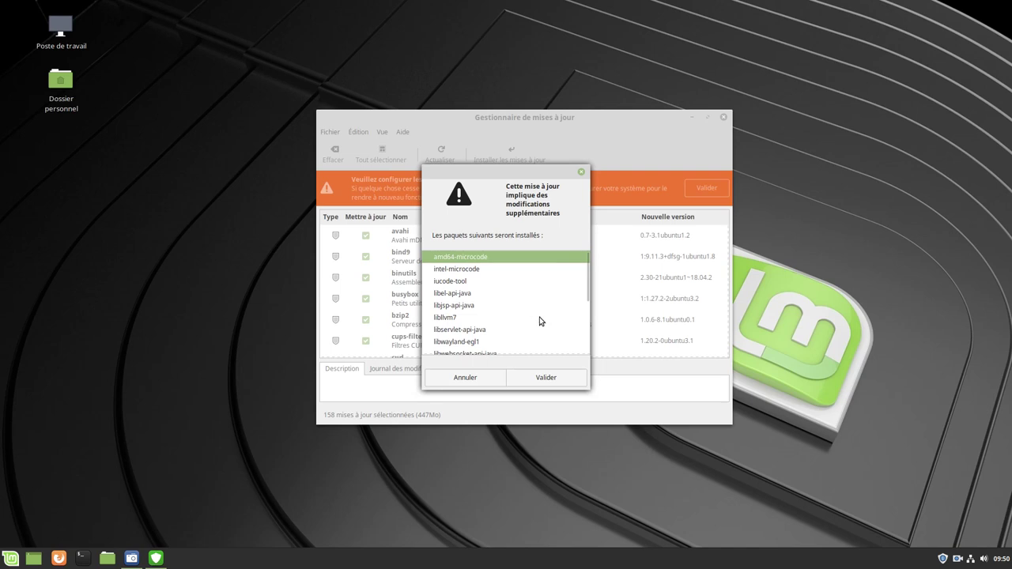
scroll(541, 321, down, 5)
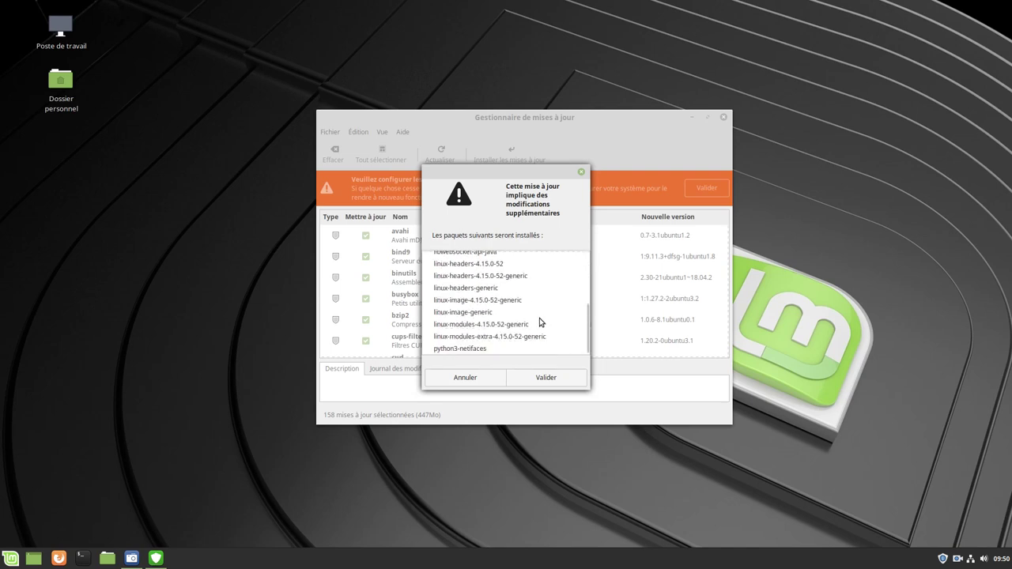
scroll(538, 317, up, 5)
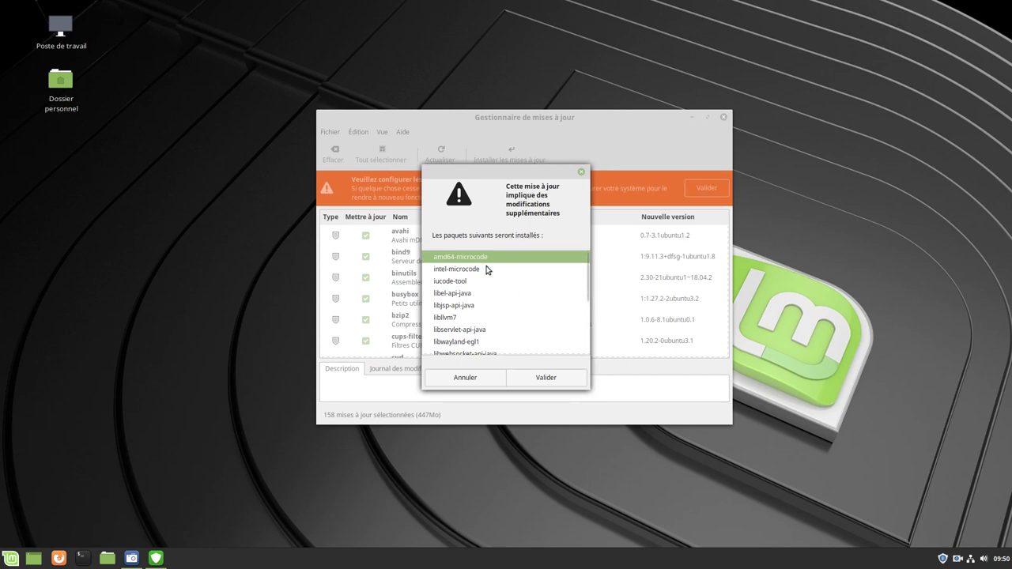
scroll(538, 320, down, 5)
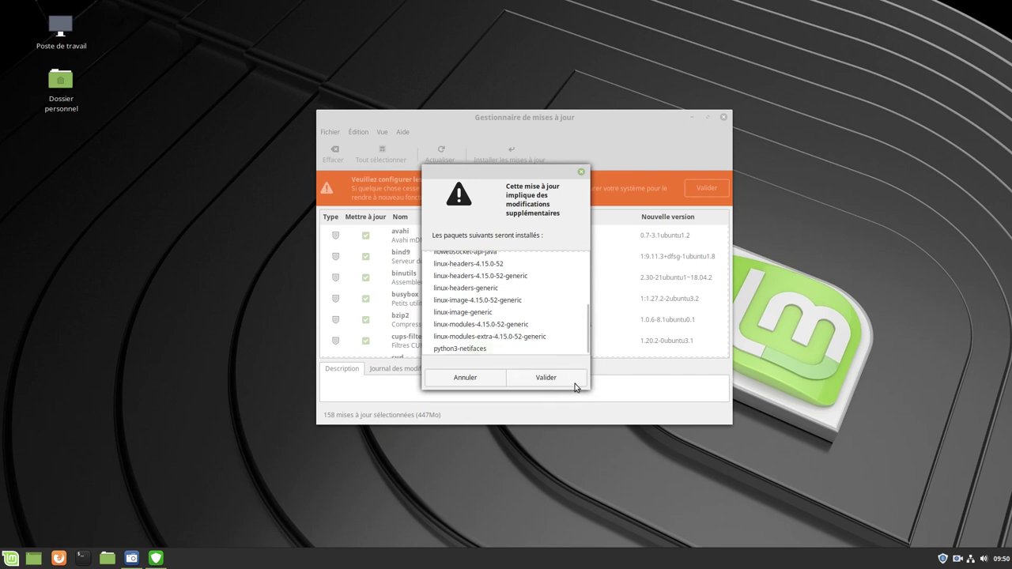
click(548, 380)
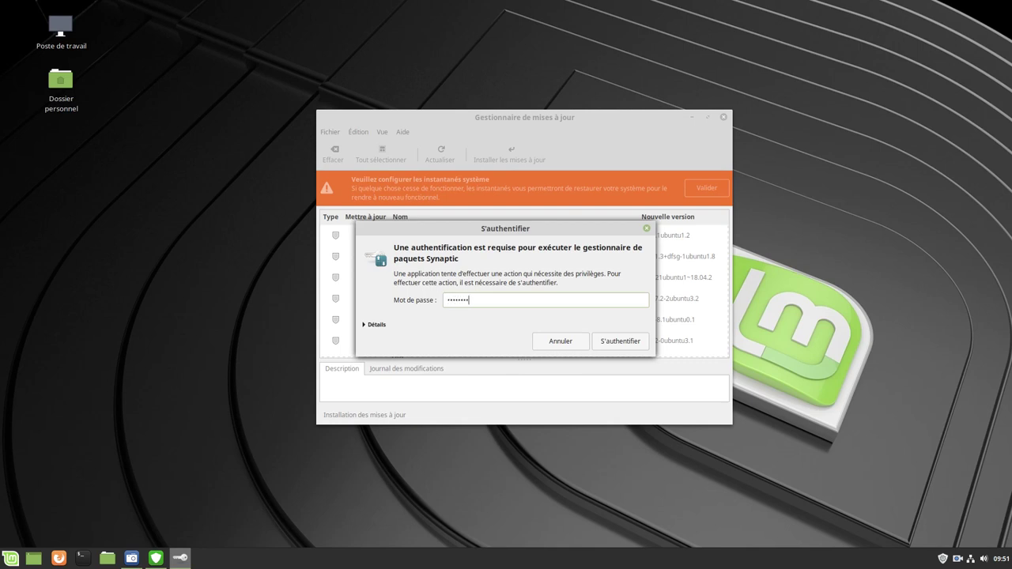
Submit the account password to authorize the update installation
key(Return)
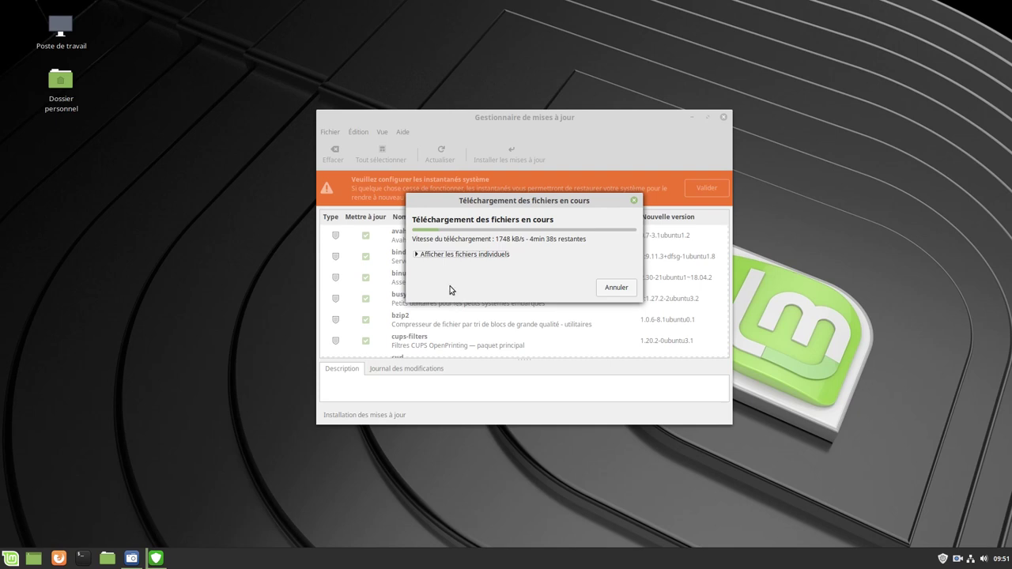
Show individual downloading files, with the download dialog left and Update Manager right
click(417, 255)
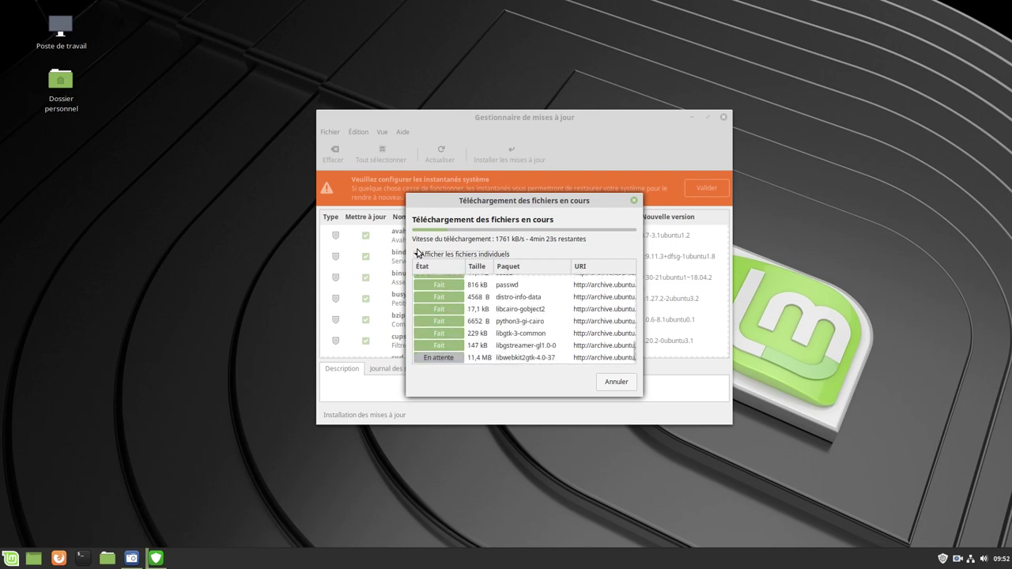
drag(487, 200, 136, 206)
drag(519, 122, 600, 123)
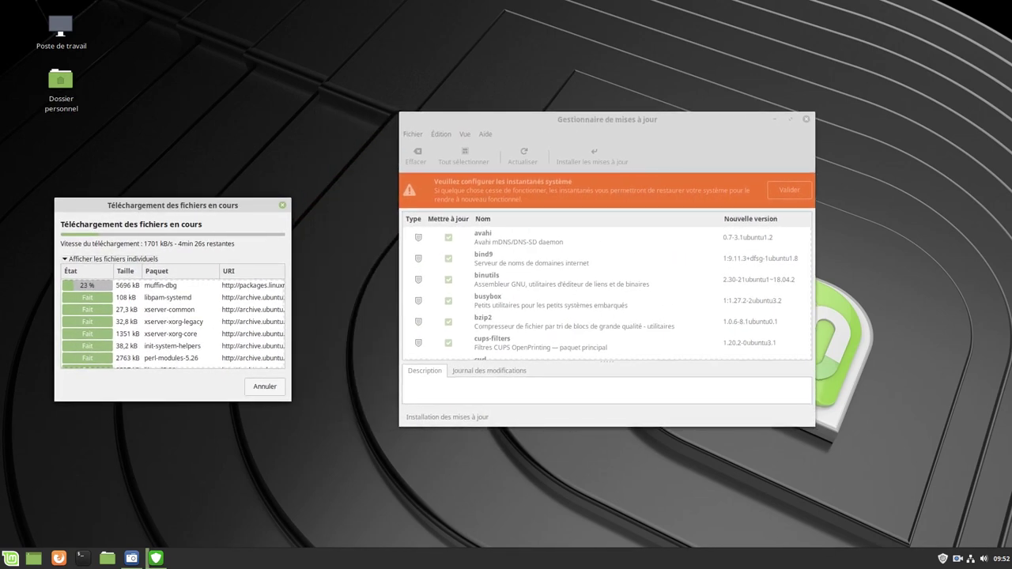
drag(191, 206, 273, 172)
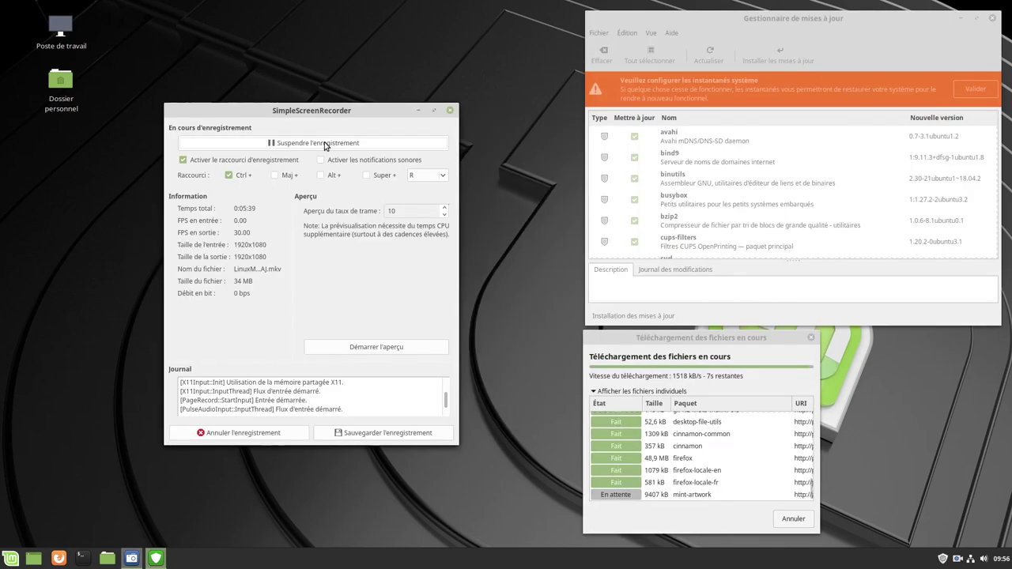
Pause the SimpleScreenRecorder recording during the long package download
click(645, 173)
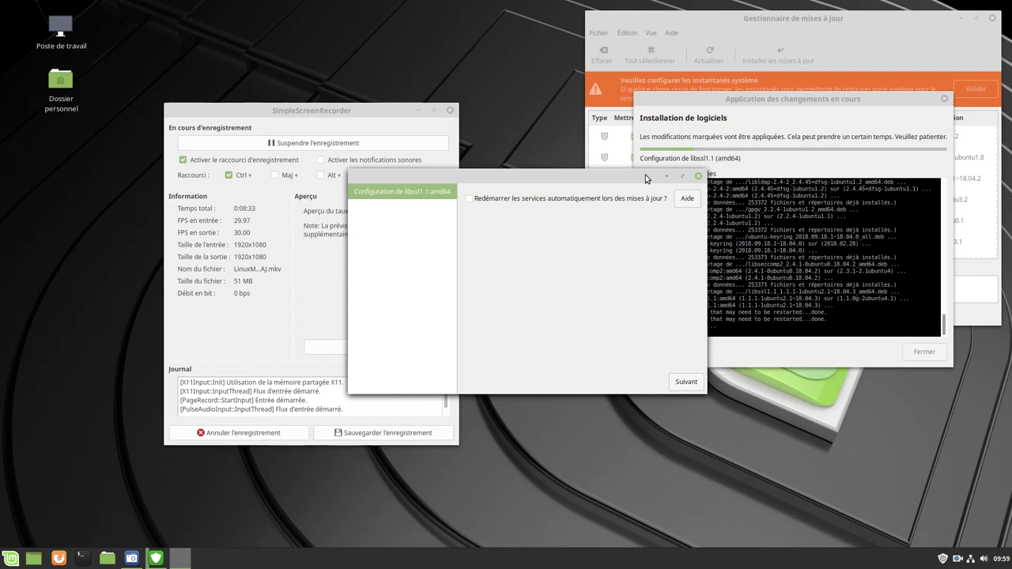
Let libssl1.1 restart services automatically and continue the installation
click(472, 203)
click(684, 383)
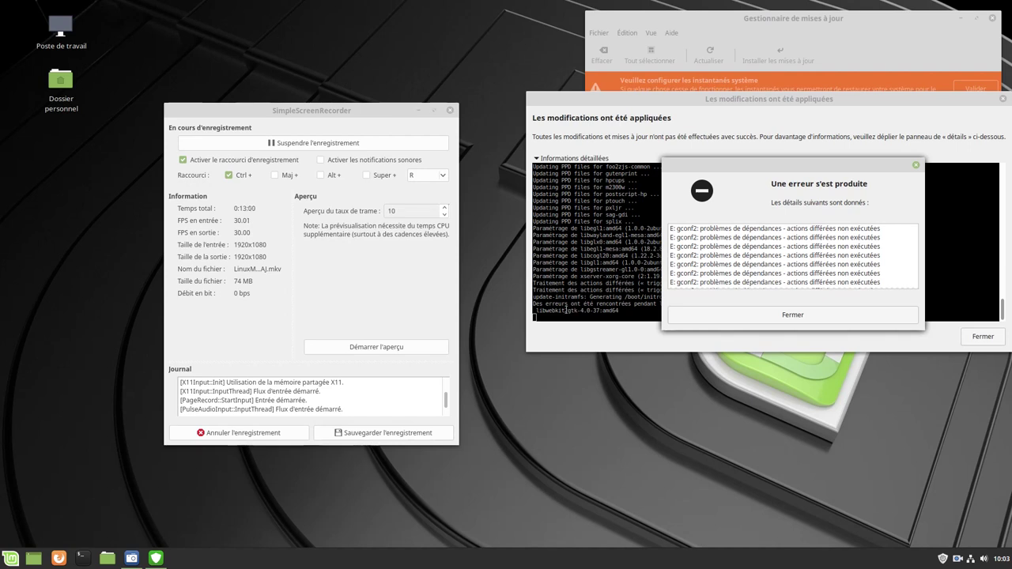
Dismiss the gconf2 error and close the installation report, leaving 109 updates pending
click(795, 317)
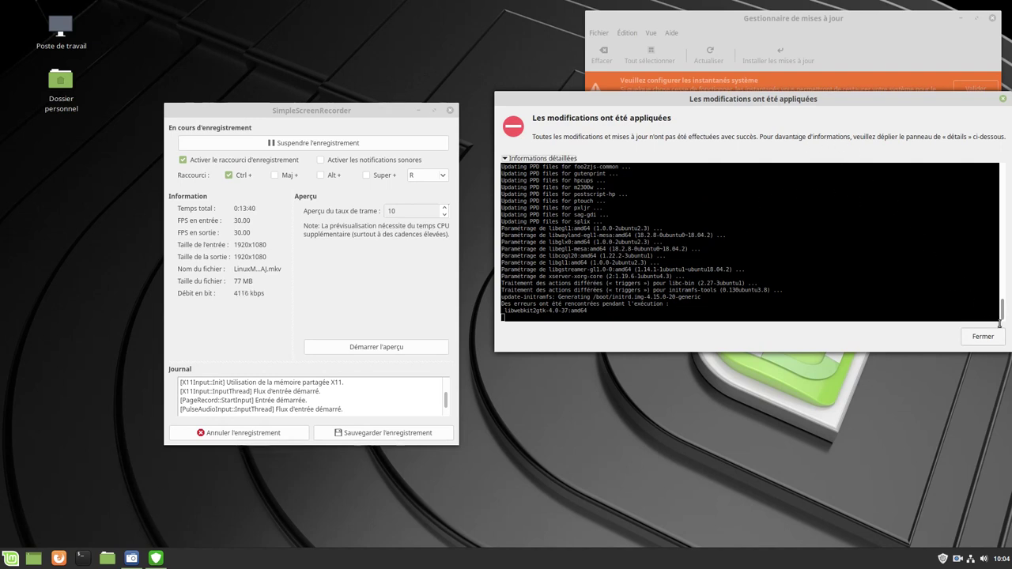
click(982, 337)
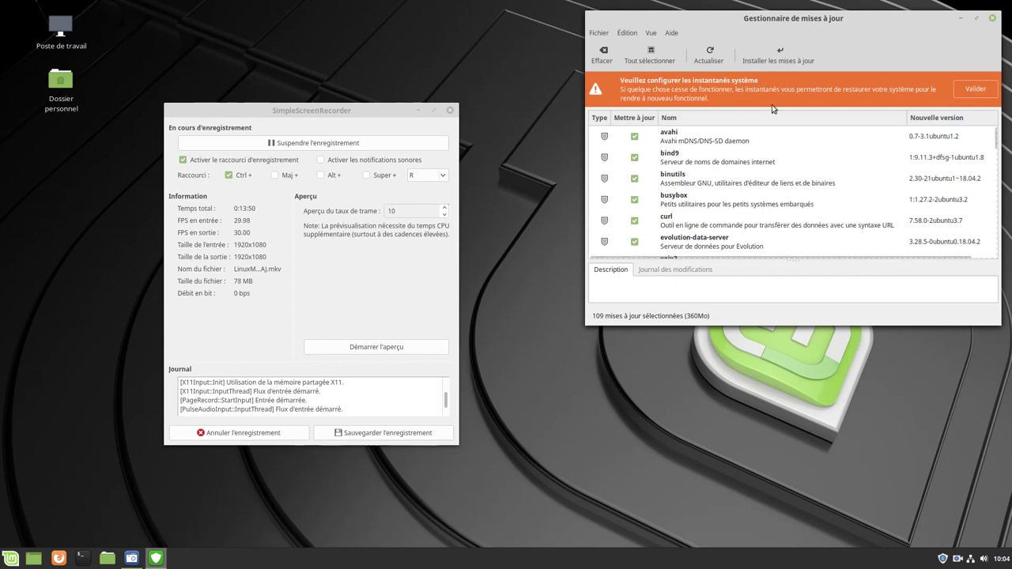
Install the remaining 109 updates, accepting the extra packages and authenticating with the password
click(776, 60)
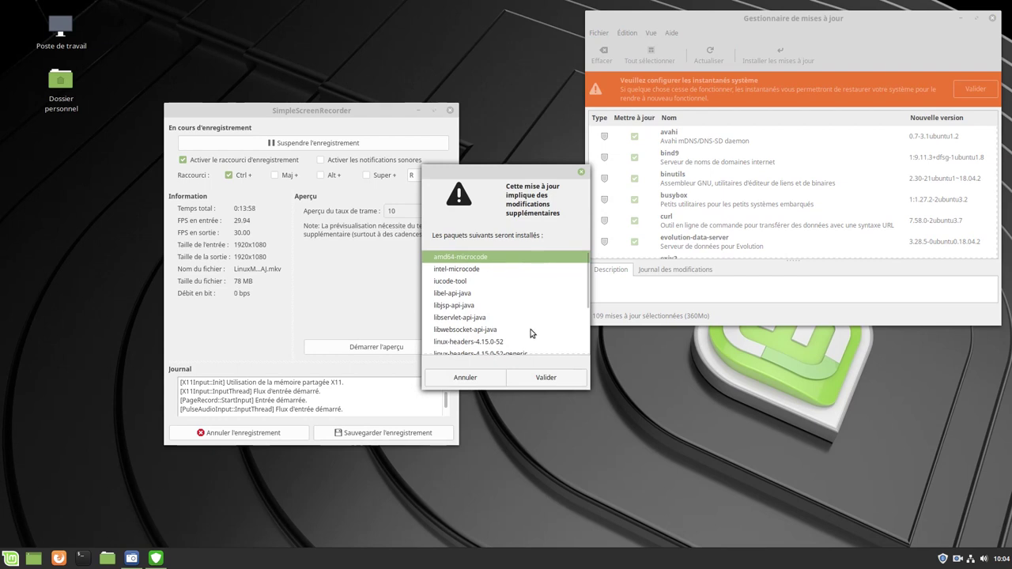
click(543, 378)
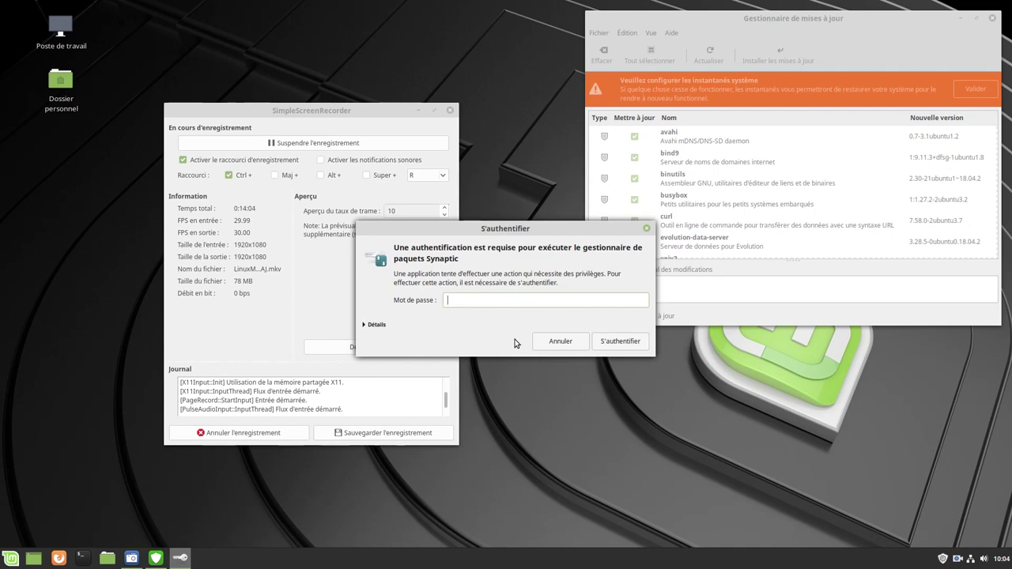
text(••••••••)
key(Return)
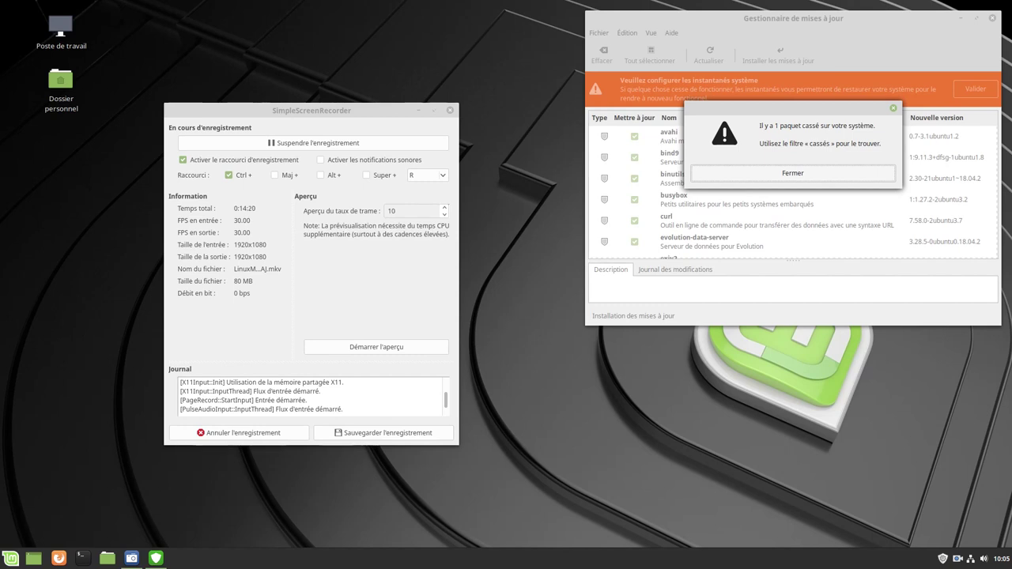
Close the broken-package warning so the update installation continues
click(793, 173)
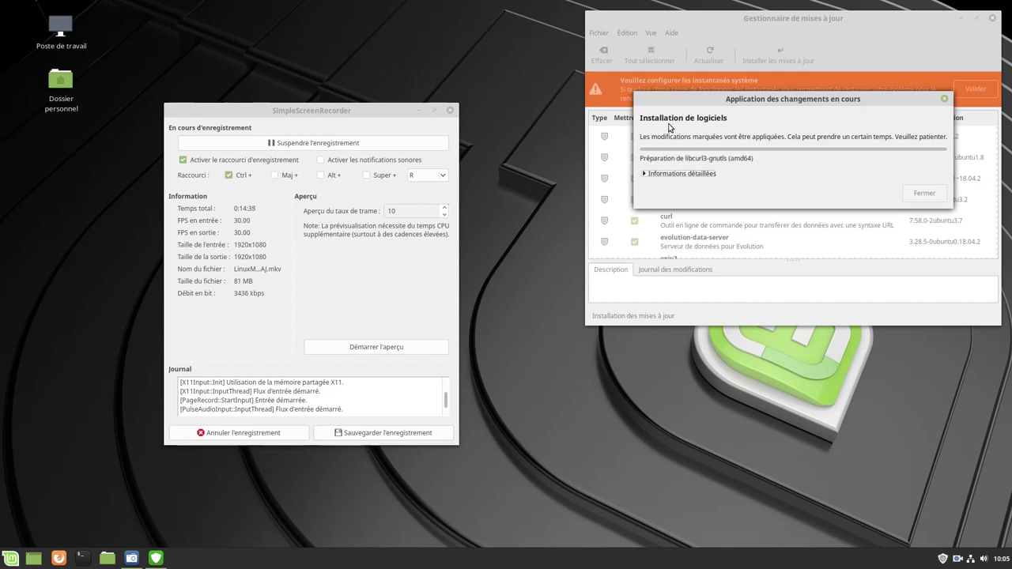
Show the detailed installation log while the updates, including kernel 4.15.0-52, finish installing
click(644, 174)
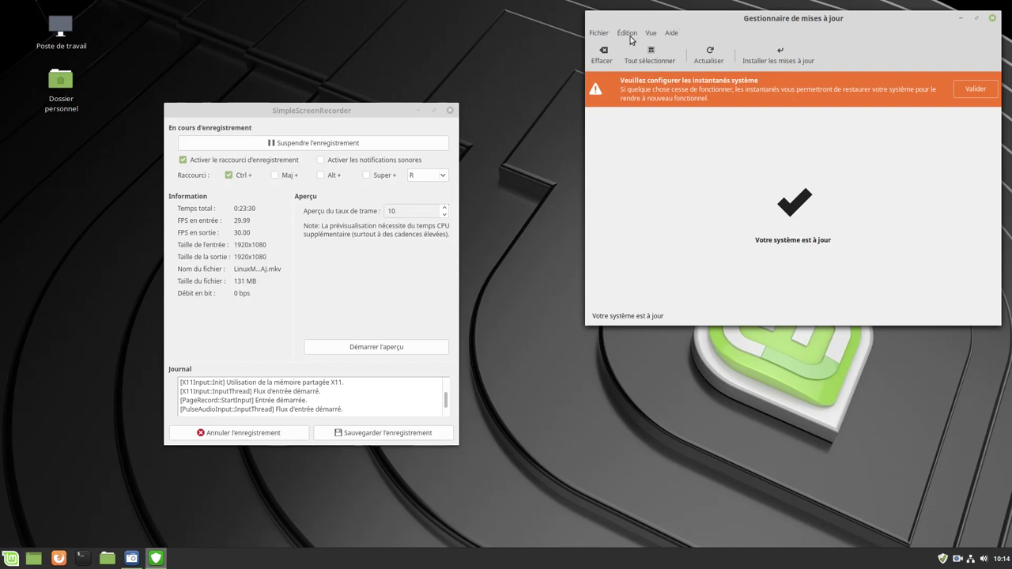
click(600, 38)
mouse_move(625, 35)
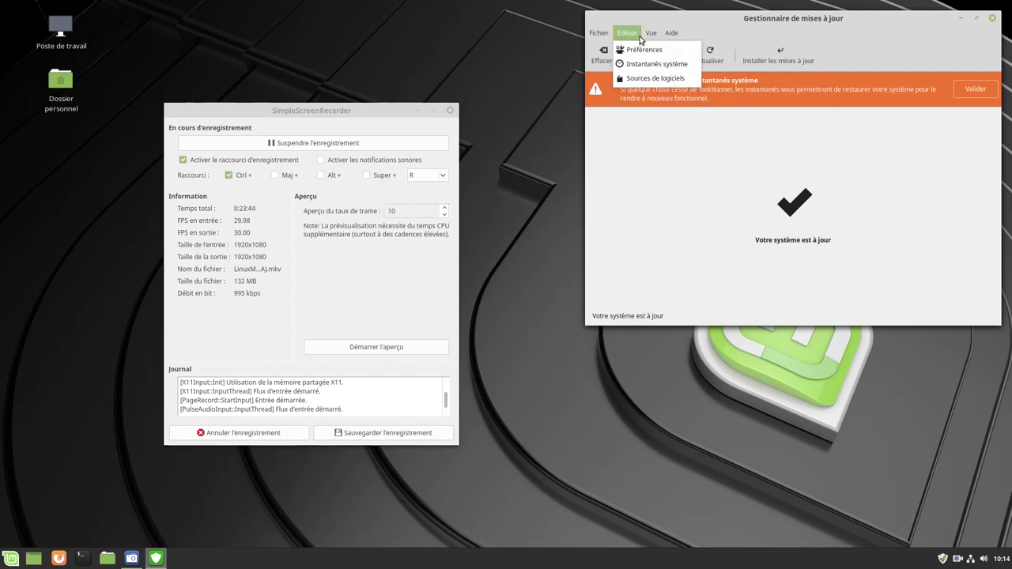
click(644, 51)
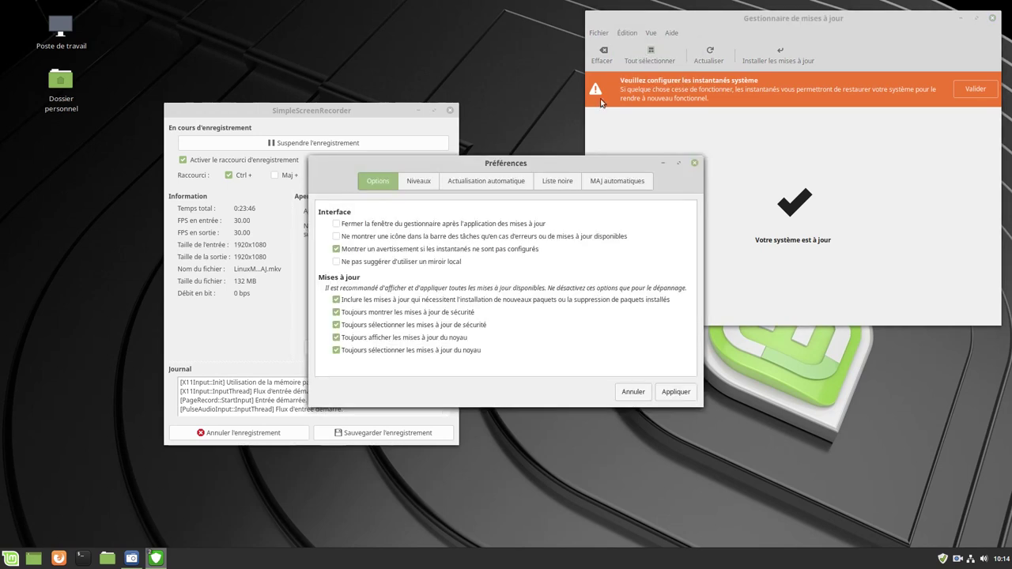
click(426, 183)
click(477, 179)
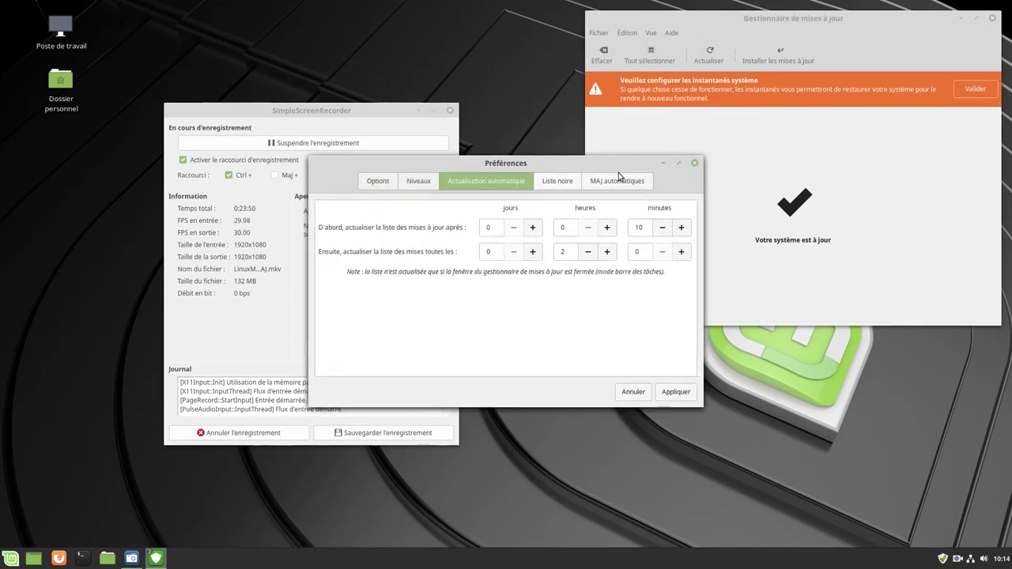
click(557, 181)
click(605, 181)
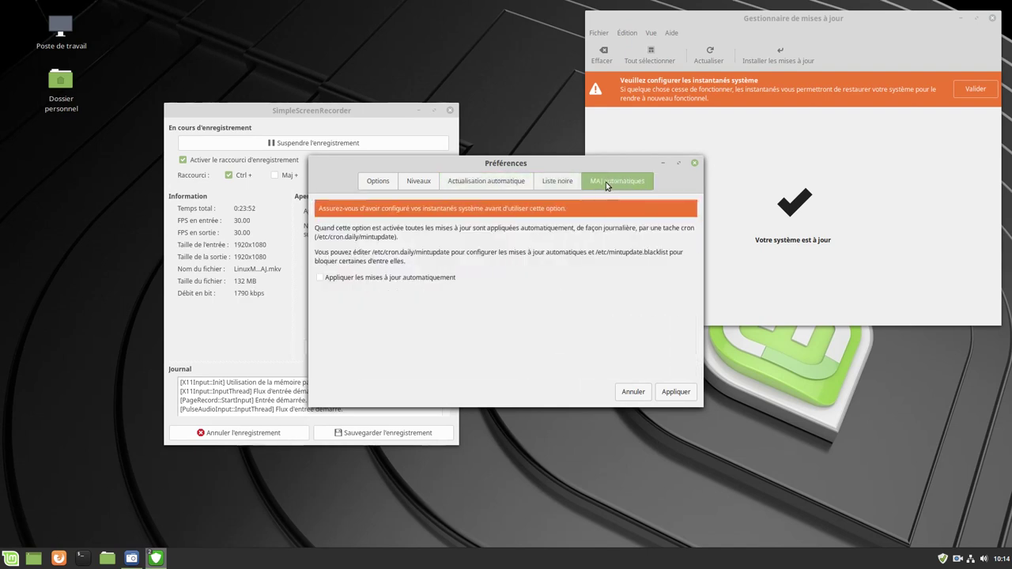
click(630, 392)
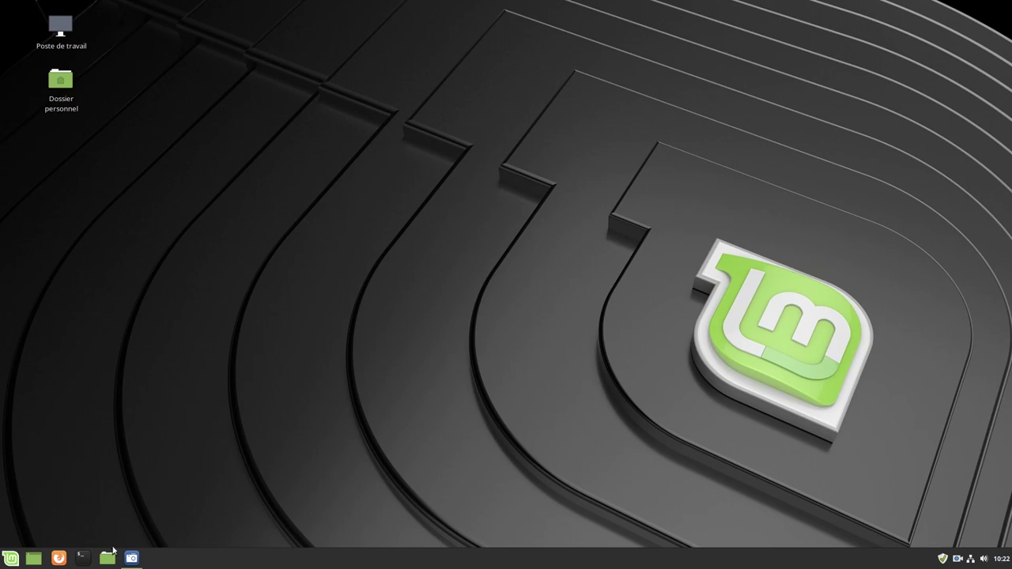
click(11, 558)
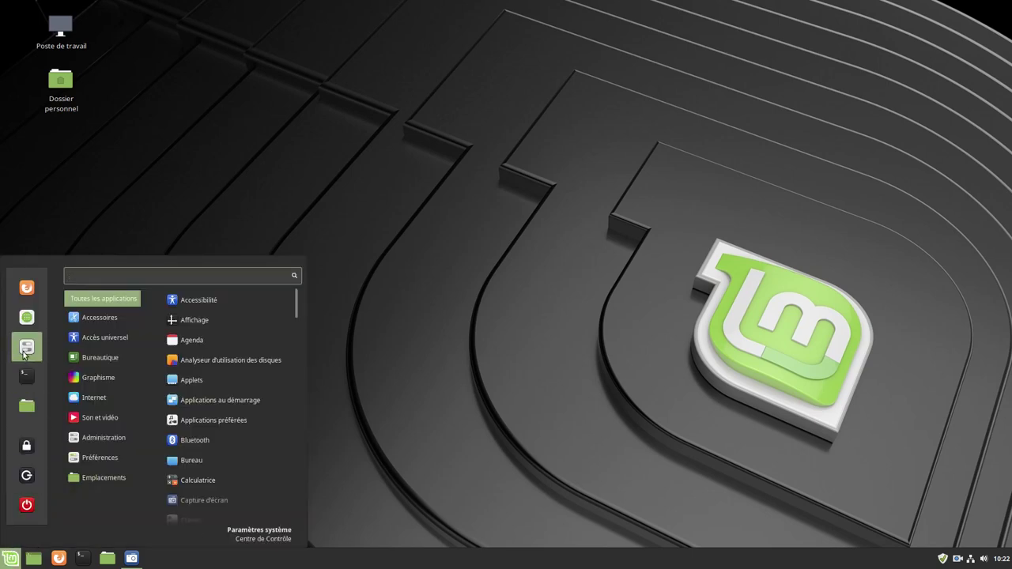
click(27, 348)
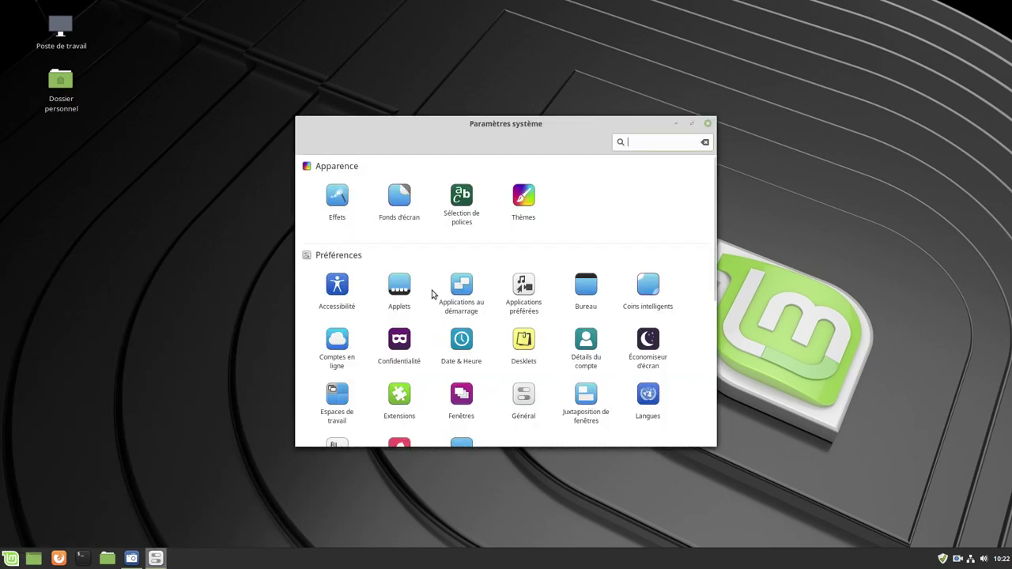
scroll(529, 358, down, 5)
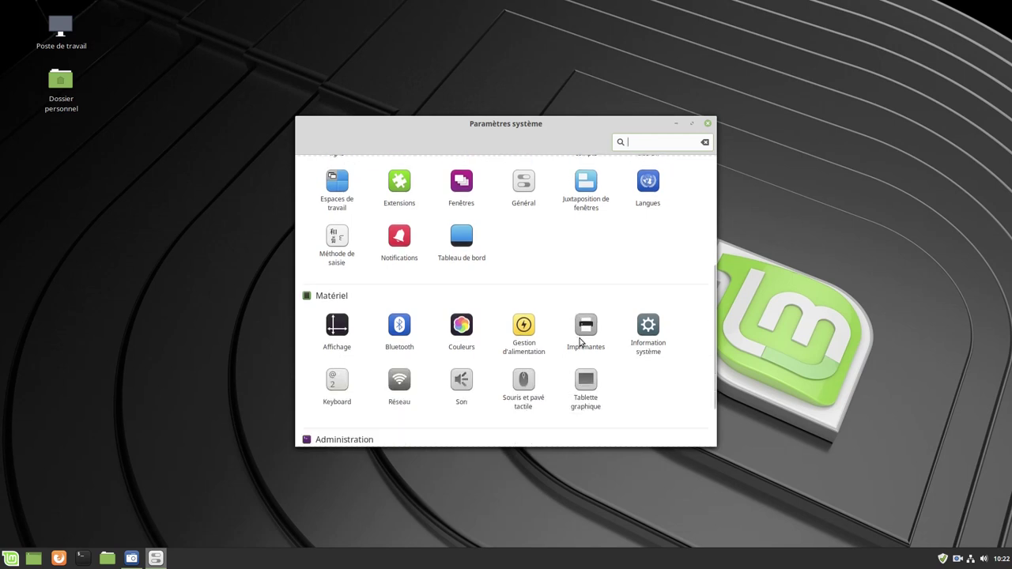
click(649, 329)
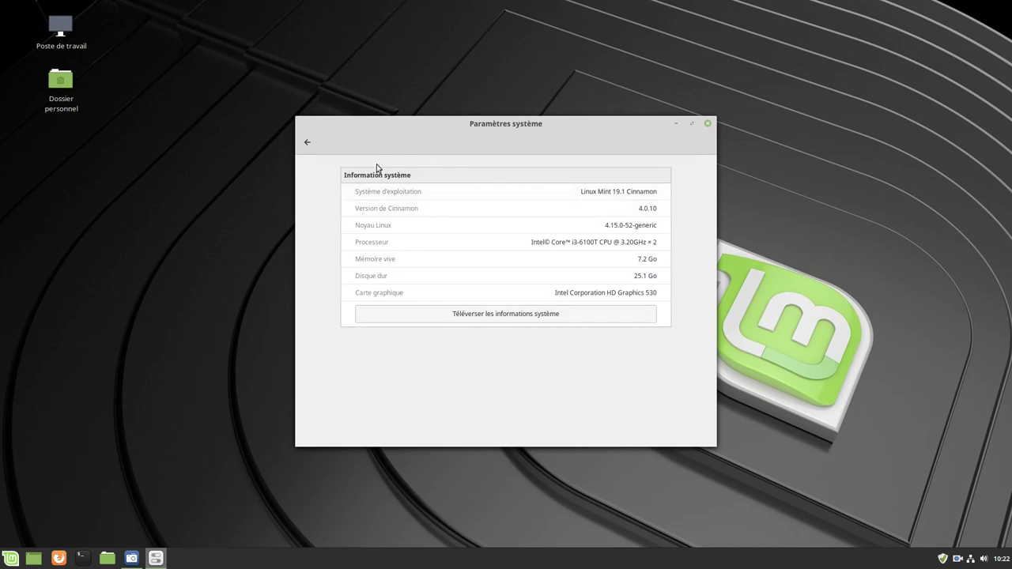
click(307, 142)
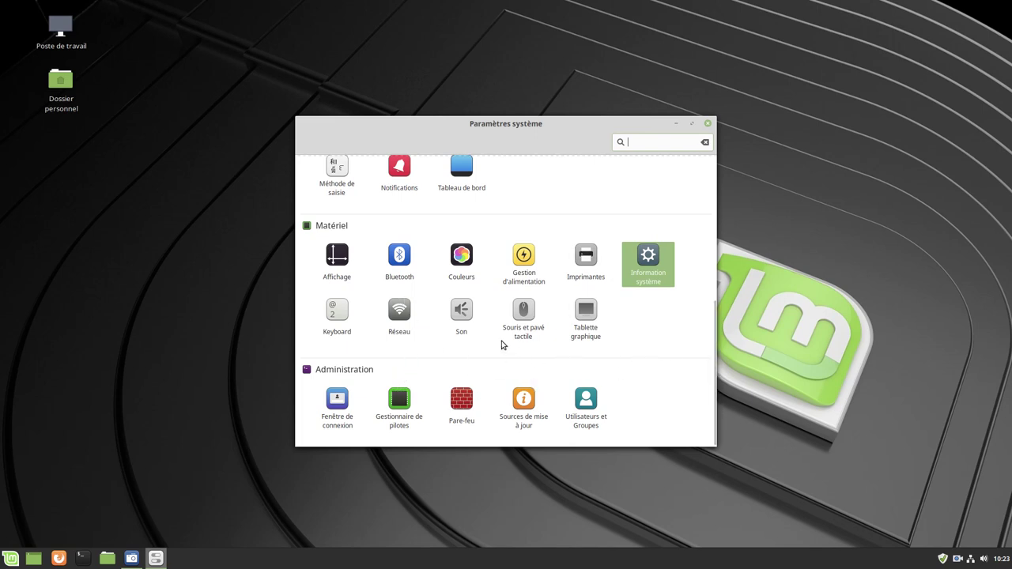
scroll(458, 336, up, 5)
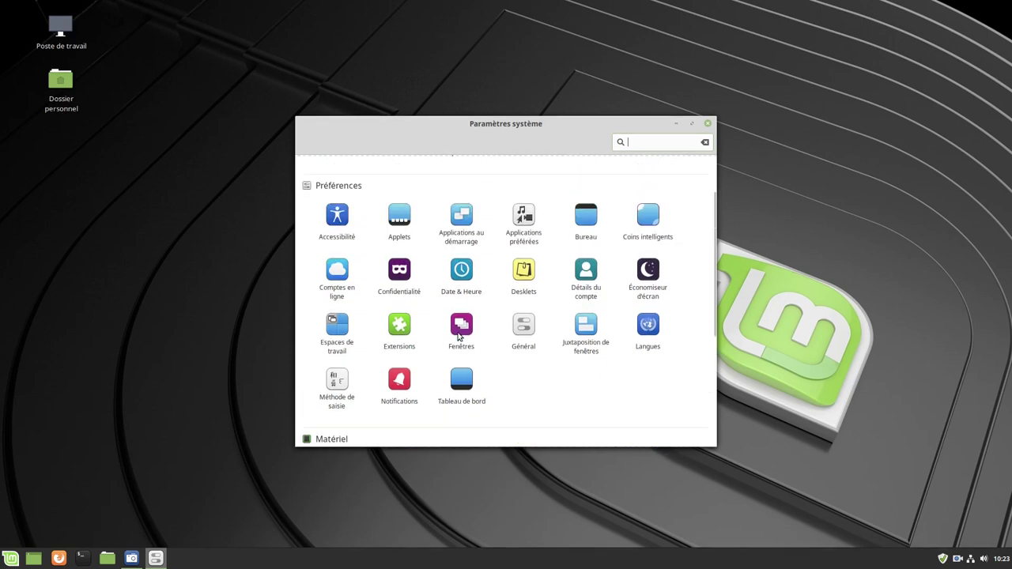
scroll(606, 332, up, 2)
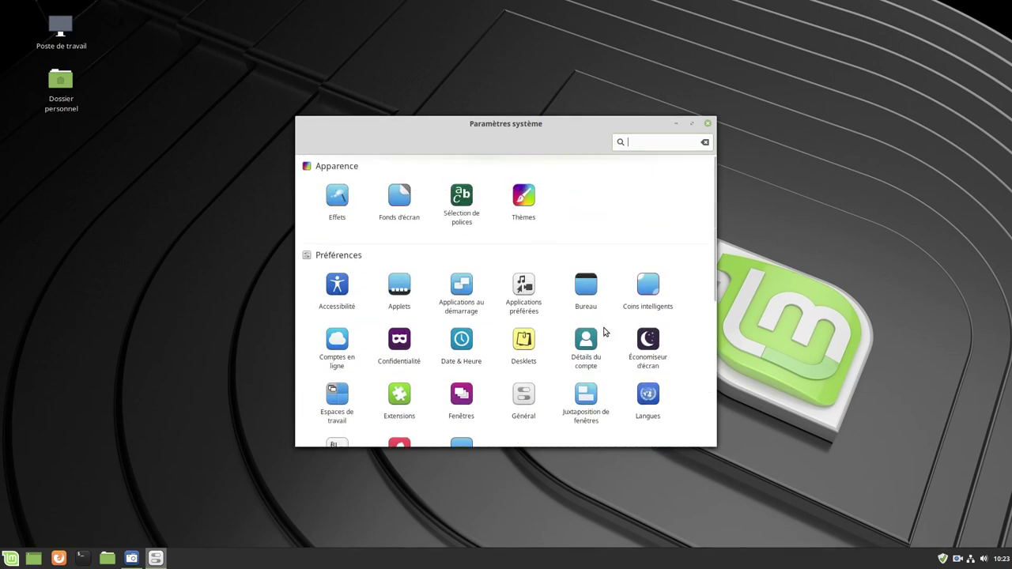
click(708, 124)
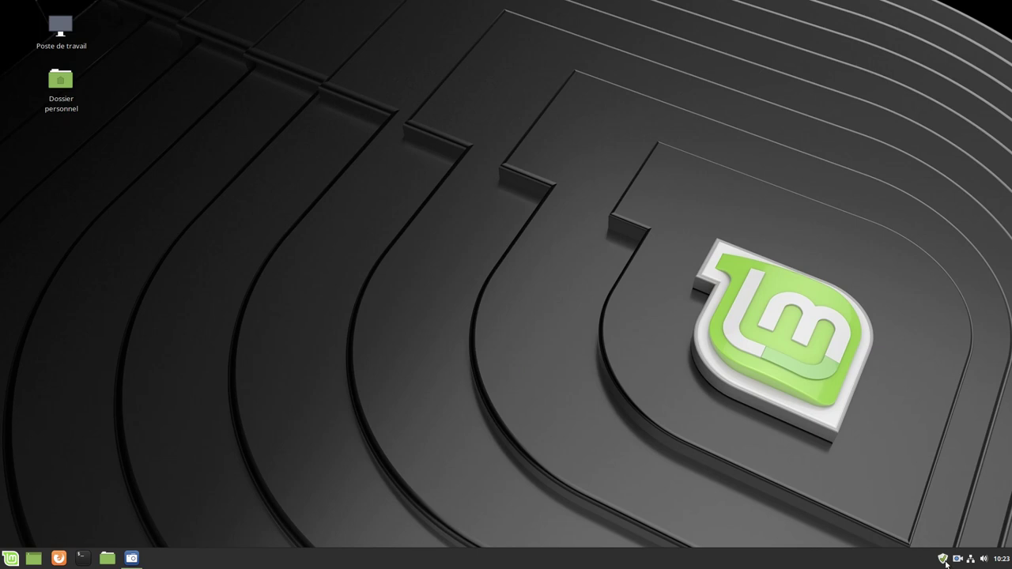
Reopen Update Manager from the tray, refresh it, and look through the Aide menu
mouse_move(943, 562)
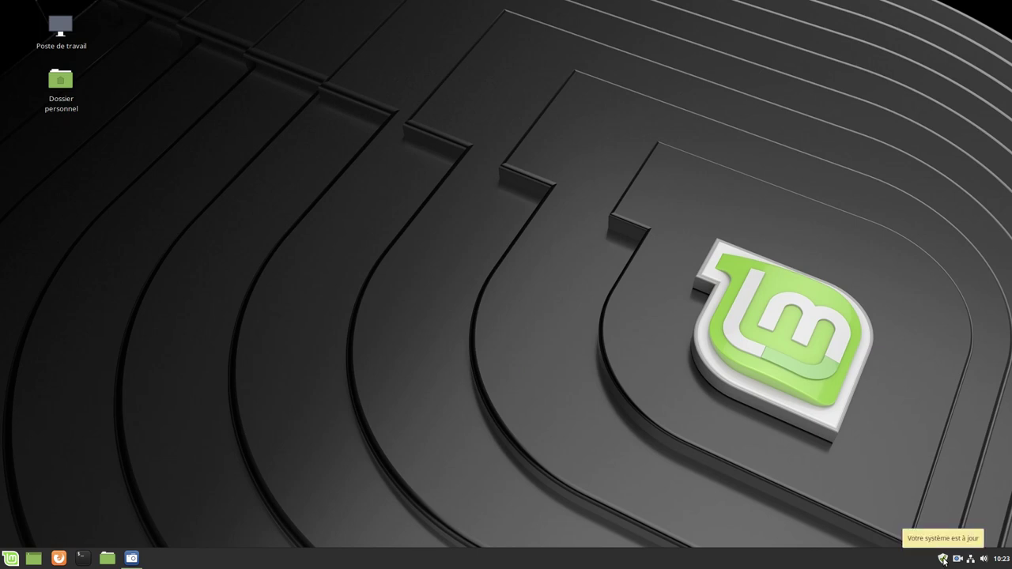
click(943, 560)
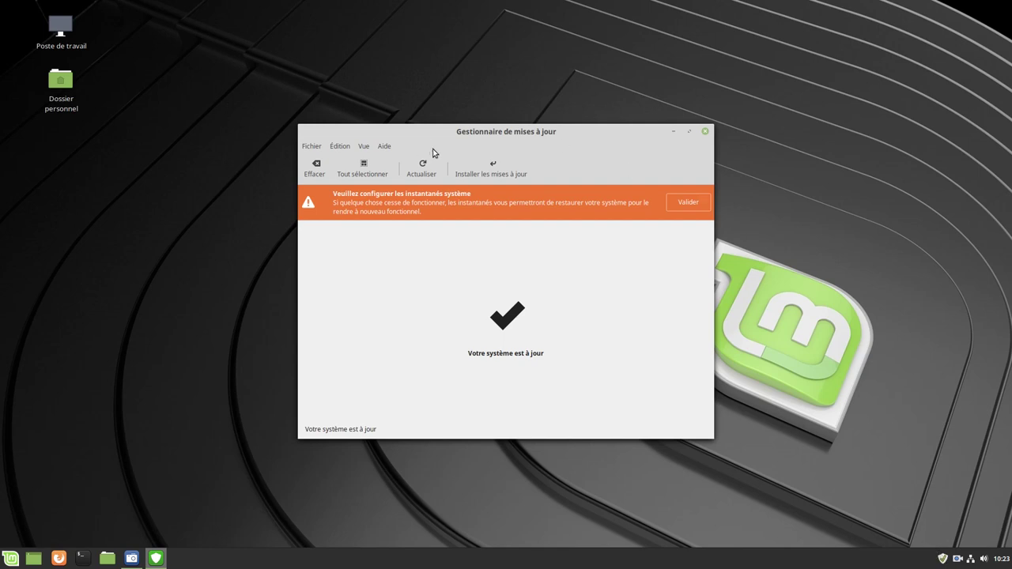
click(421, 168)
click(386, 148)
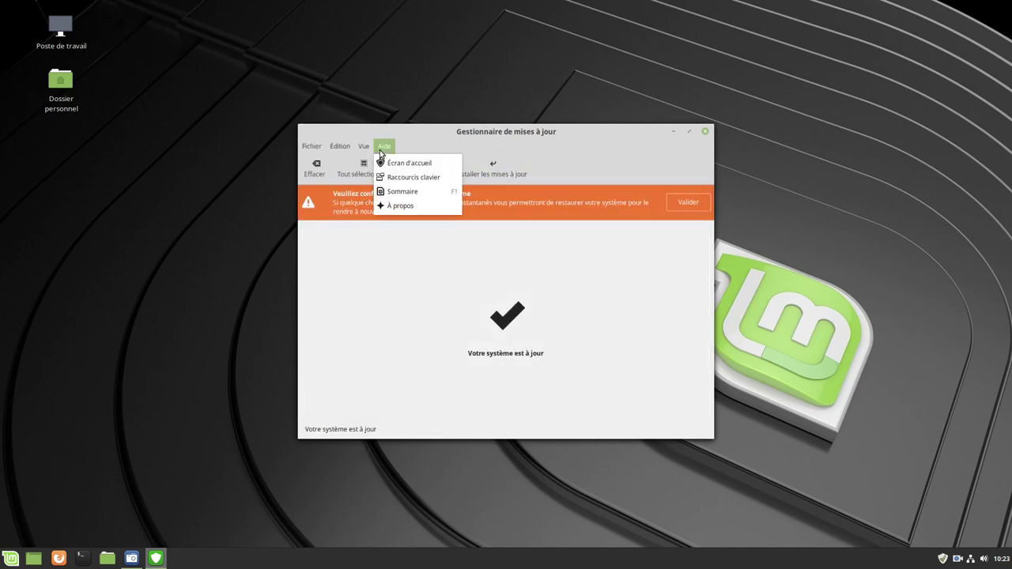
mouse_move(363, 150)
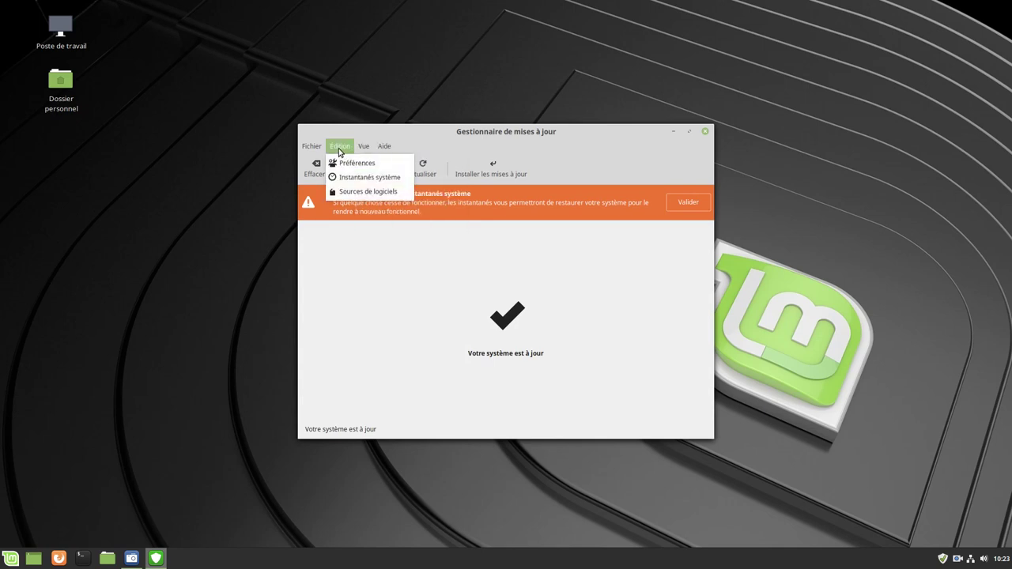
Open Software Sources with the administrator password and review the PPA, repositories, keys and maintenance pages
click(345, 200)
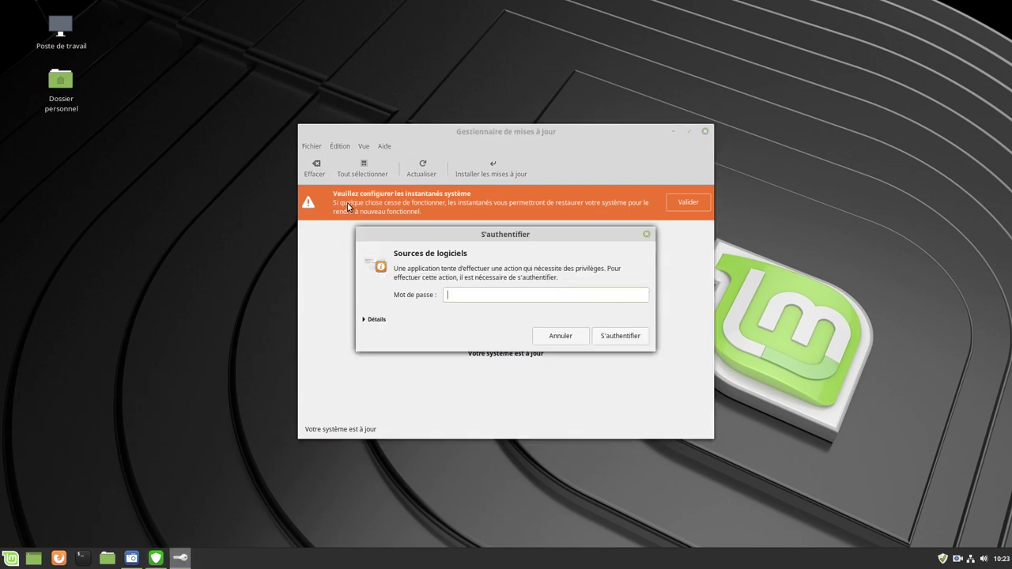
text(••••••••)
key(Return)
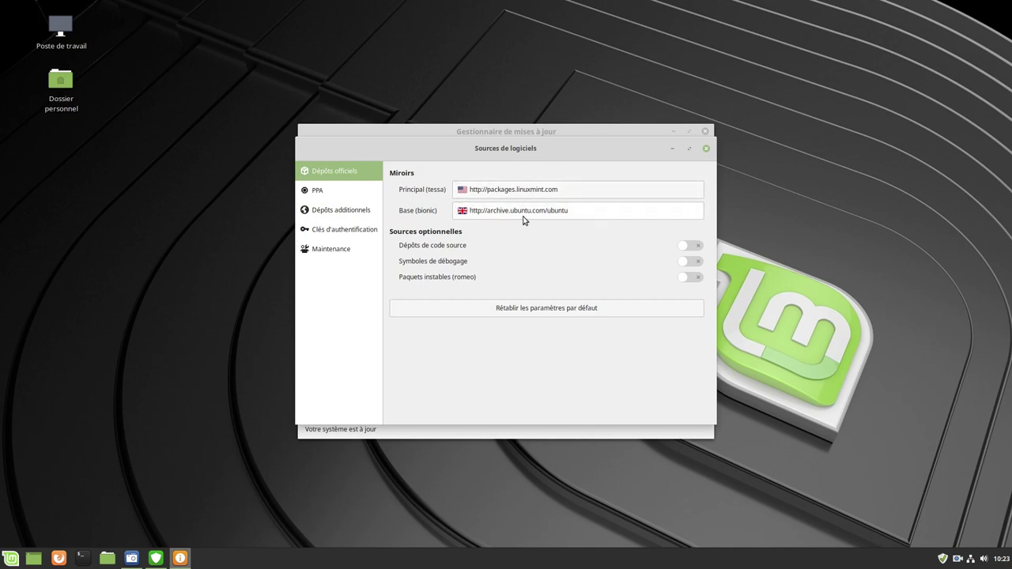
click(342, 198)
click(354, 212)
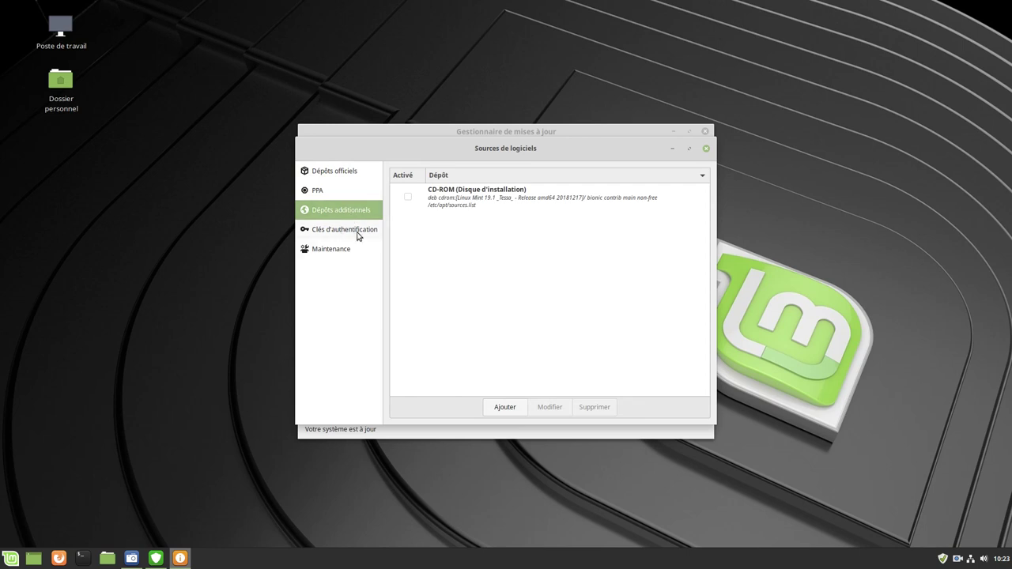
click(337, 230)
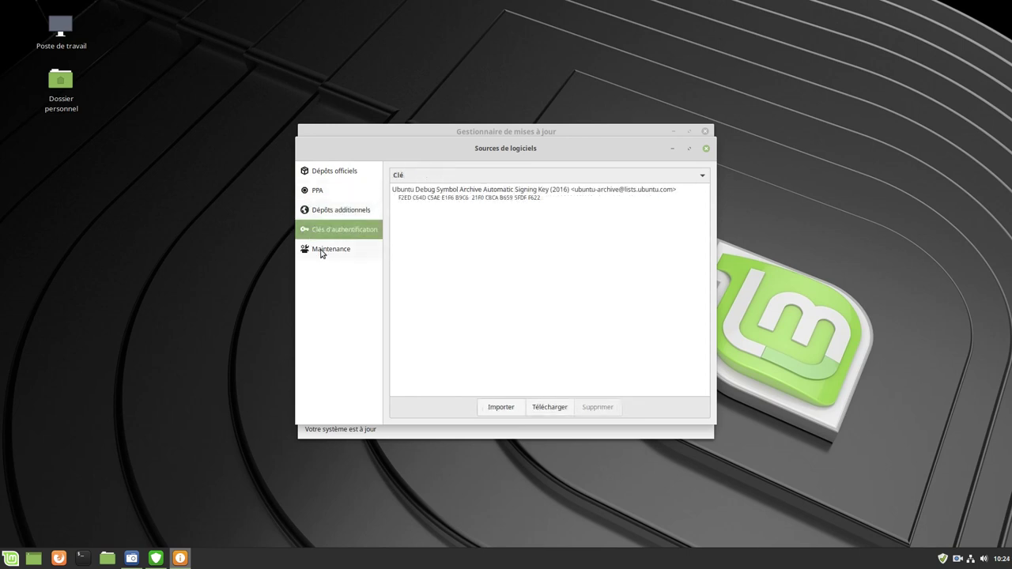
click(336, 251)
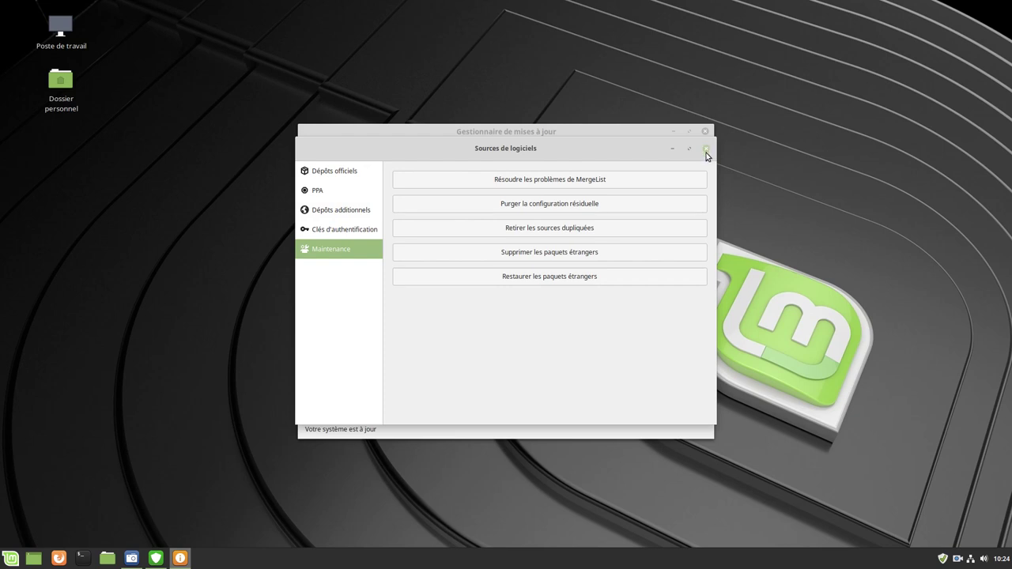
Close Software Sources and Update Manager, then bring up the applications menu
click(706, 149)
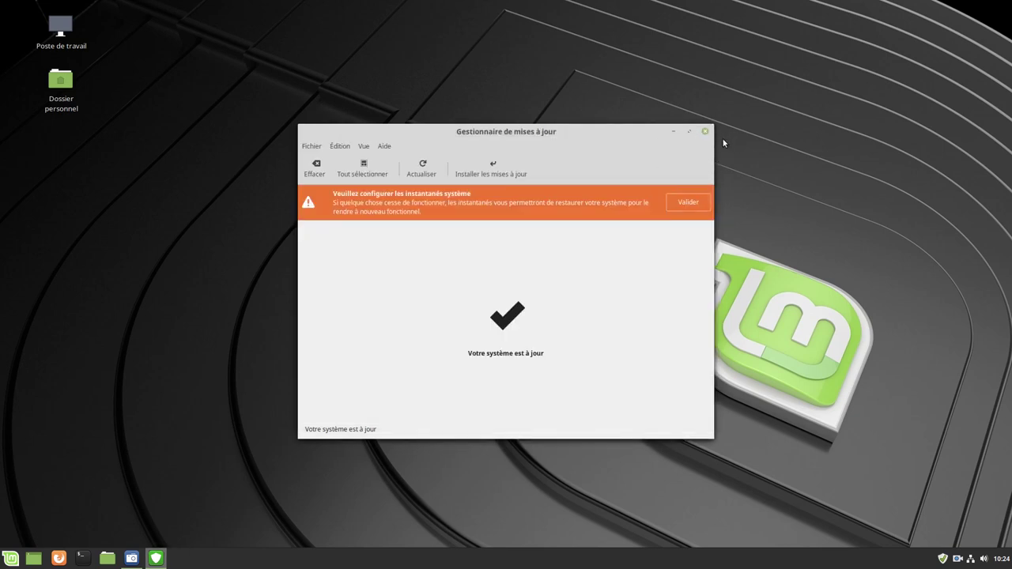
click(705, 132)
click(4, 555)
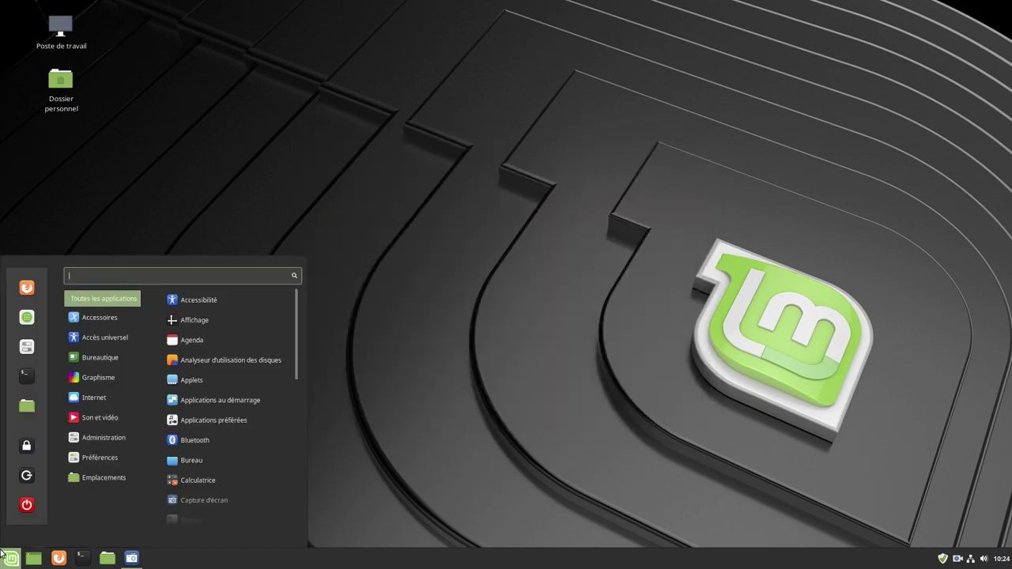
Launch Software Manager, scroll through the Flatpak category list, and return to the home page
click(28, 327)
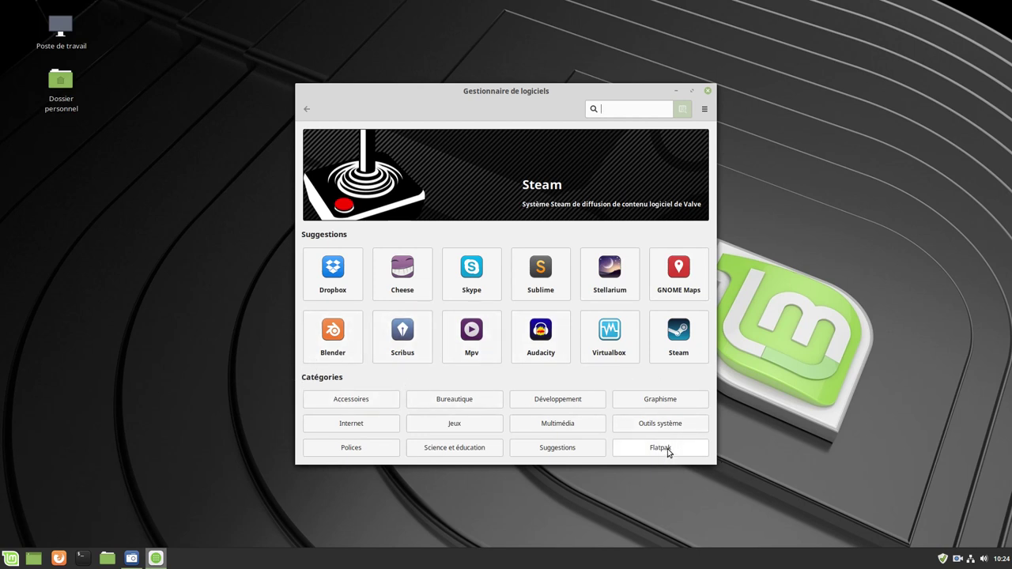
click(667, 448)
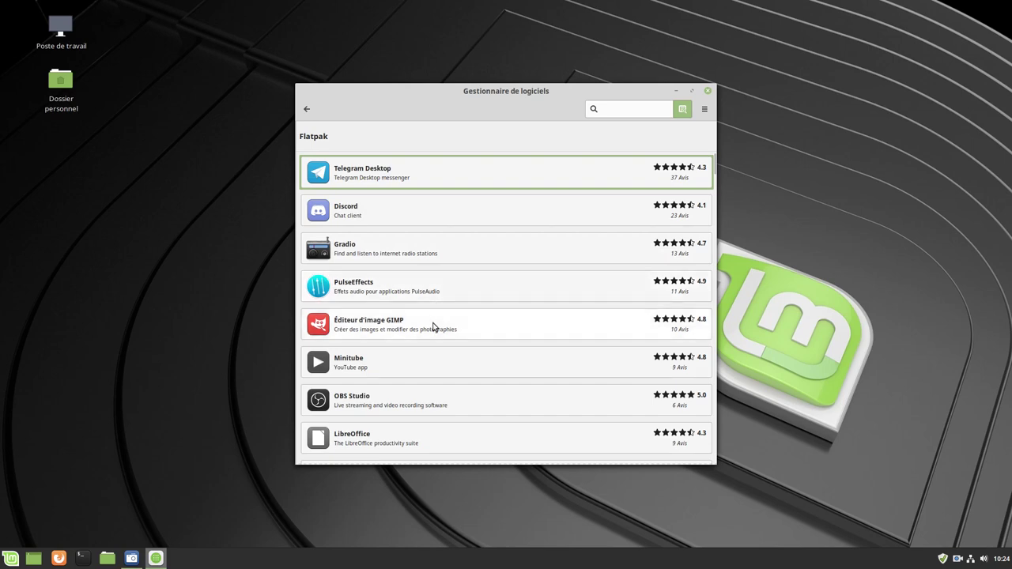
scroll(443, 312, down, 10)
scroll(445, 303, down, 15)
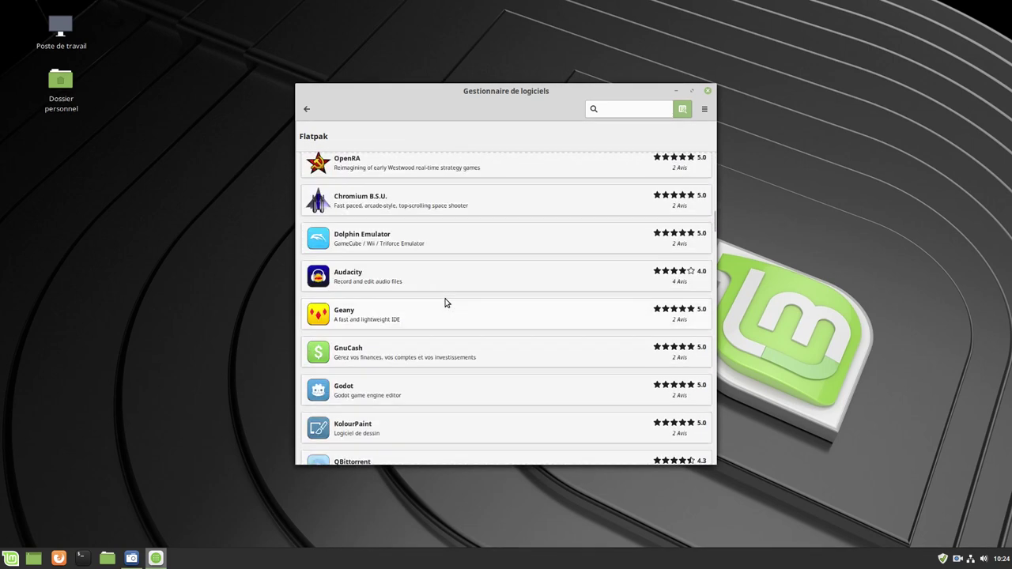
click(307, 109)
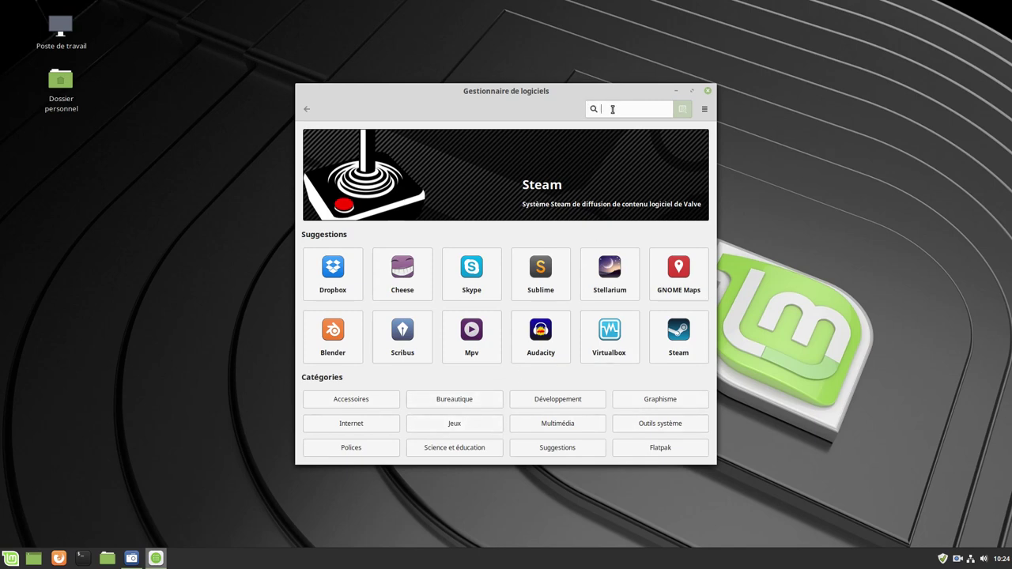
Search 'neo' and install Neofetch, authenticating with the password
text(neof)
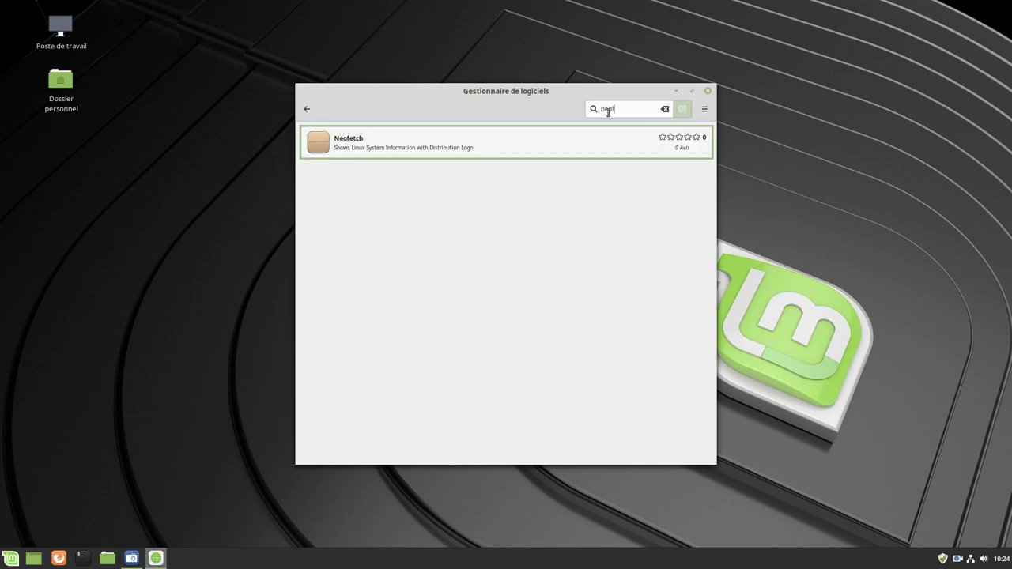
click(429, 144)
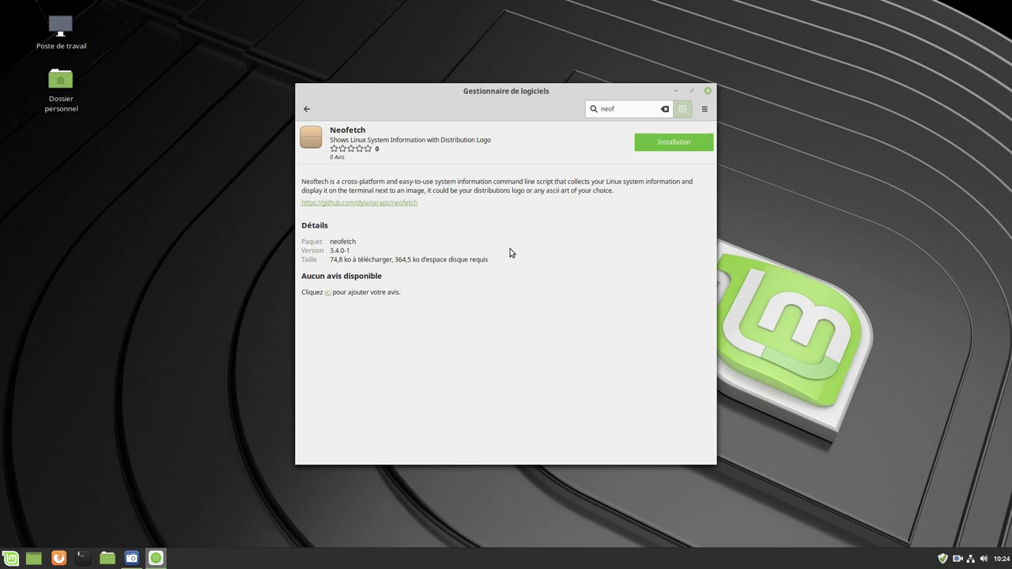
click(674, 144)
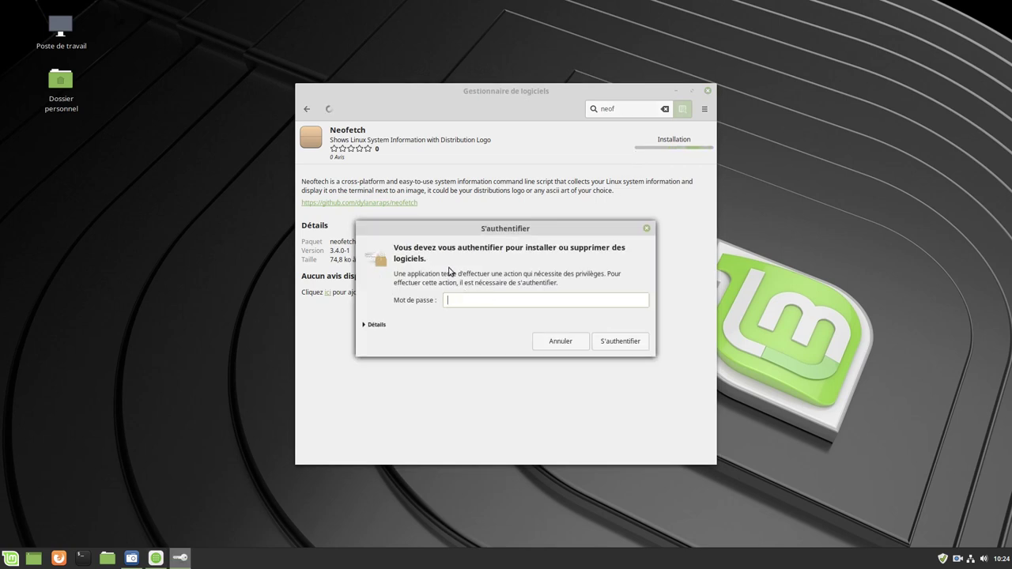
text(••••••)
key(Return)
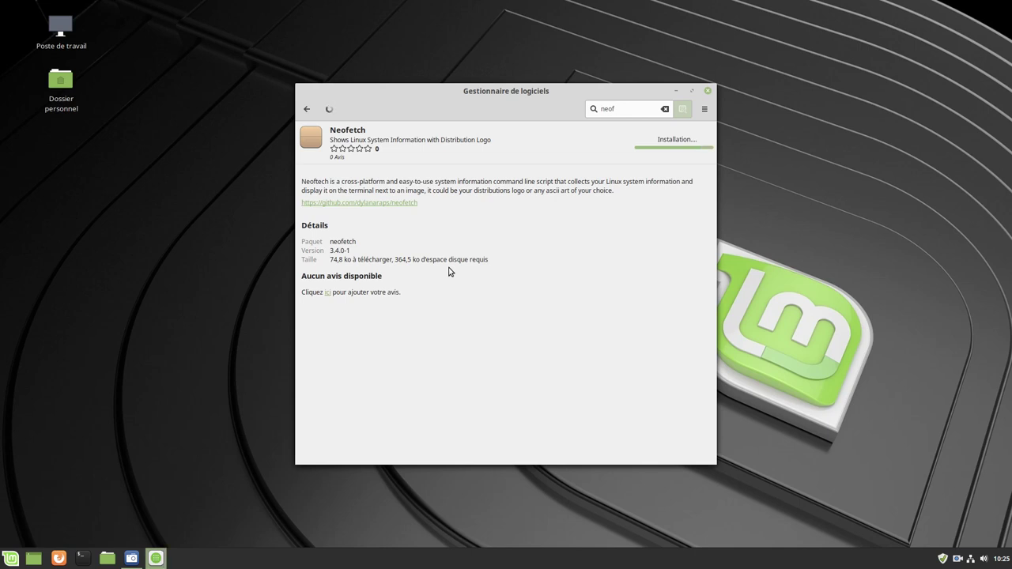
Replace the search text 'neof' with 'htop'
double_click(621, 110)
key(BackSpace)
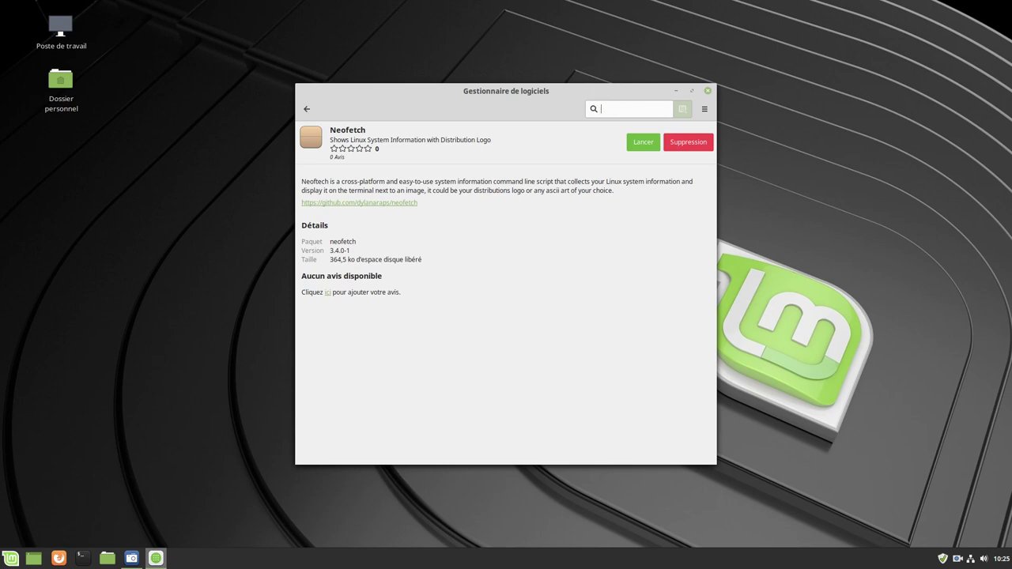
text(htop)
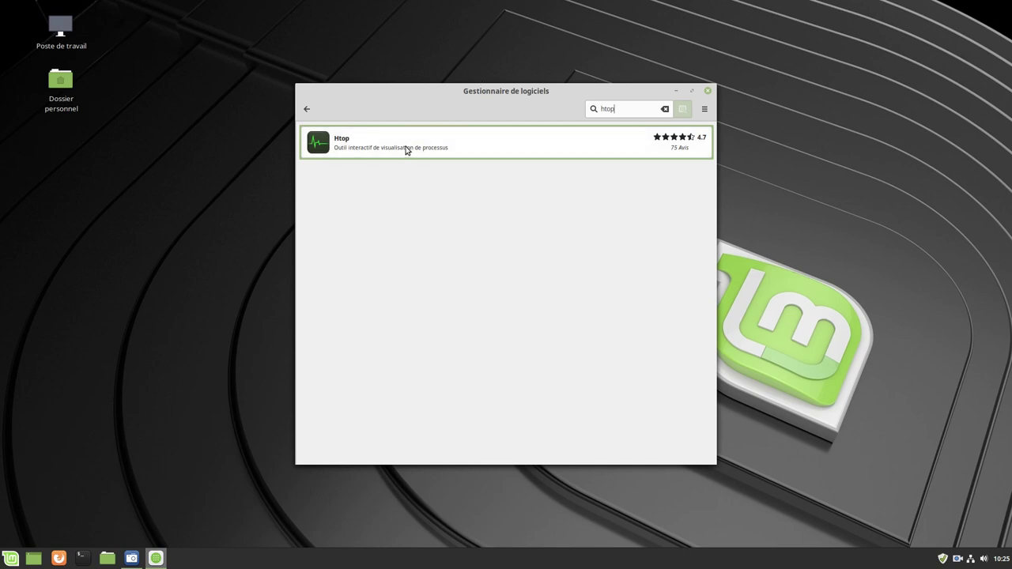
Install Htop from its details page, then search the catalogue for 'gimp'
click(407, 150)
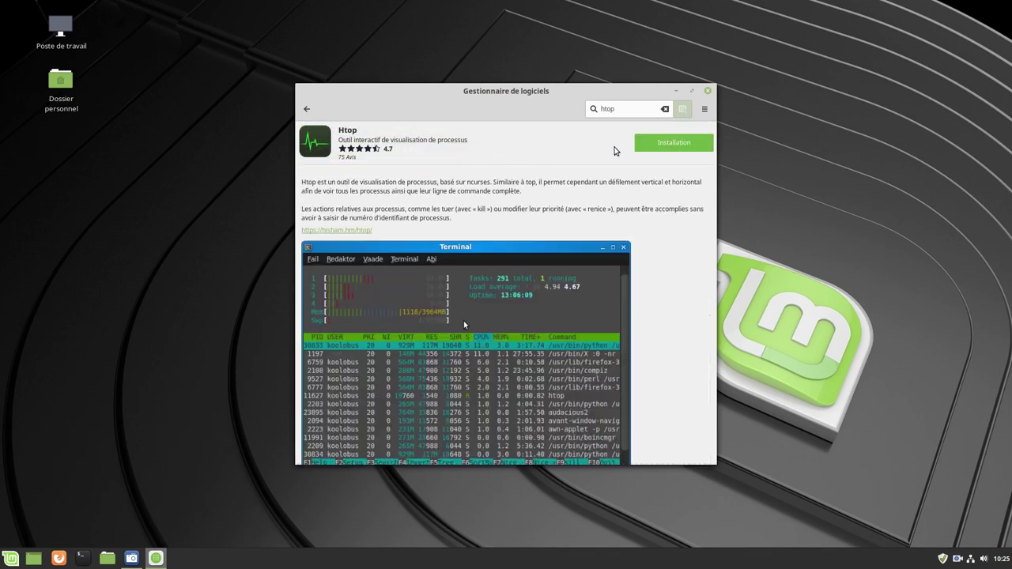
click(652, 144)
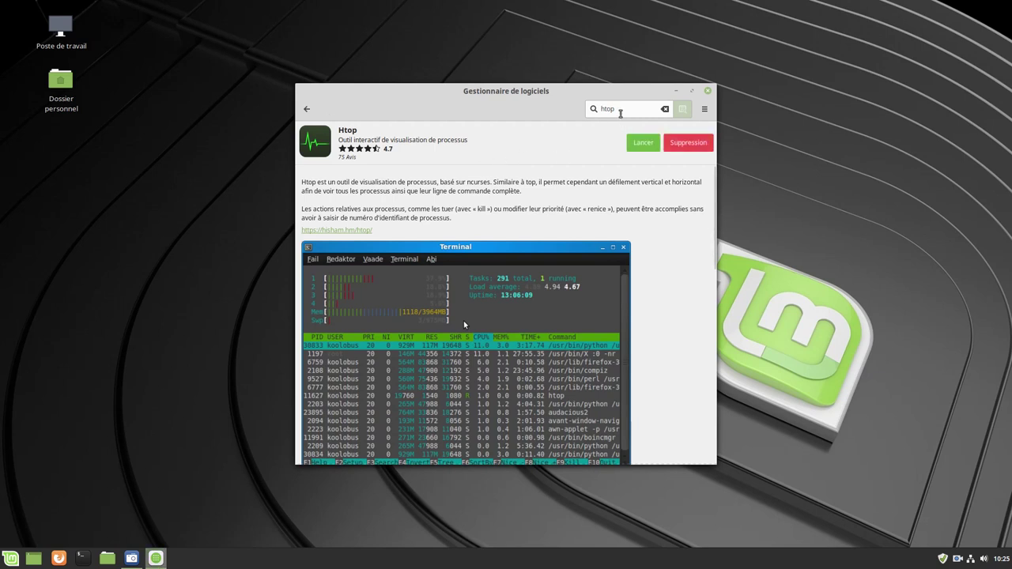
click(618, 114)
key(BackSpace)
text(gimp)
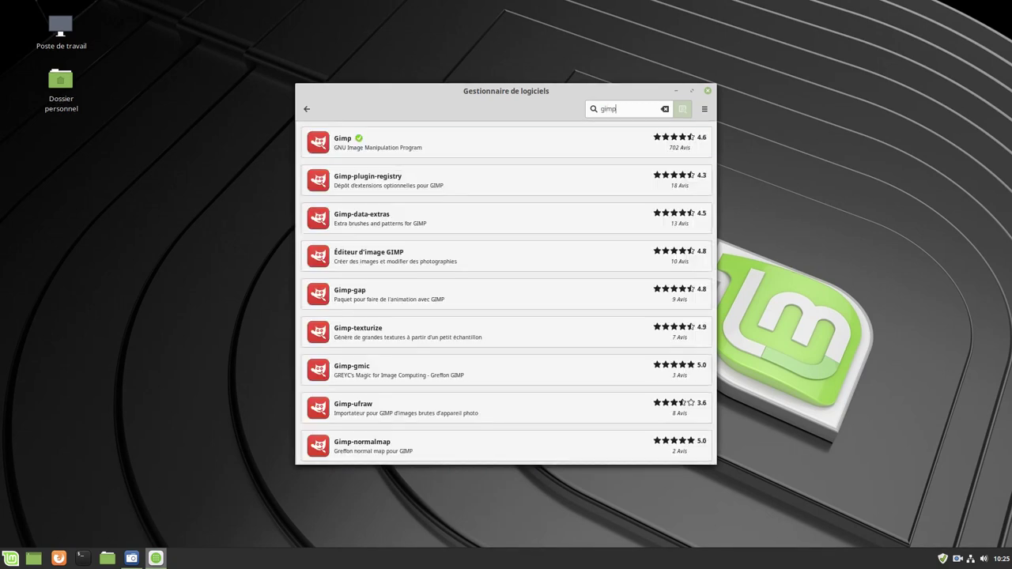
Read Gimp 2.8.22-1's details and reviews, then go back to the home page
click(542, 146)
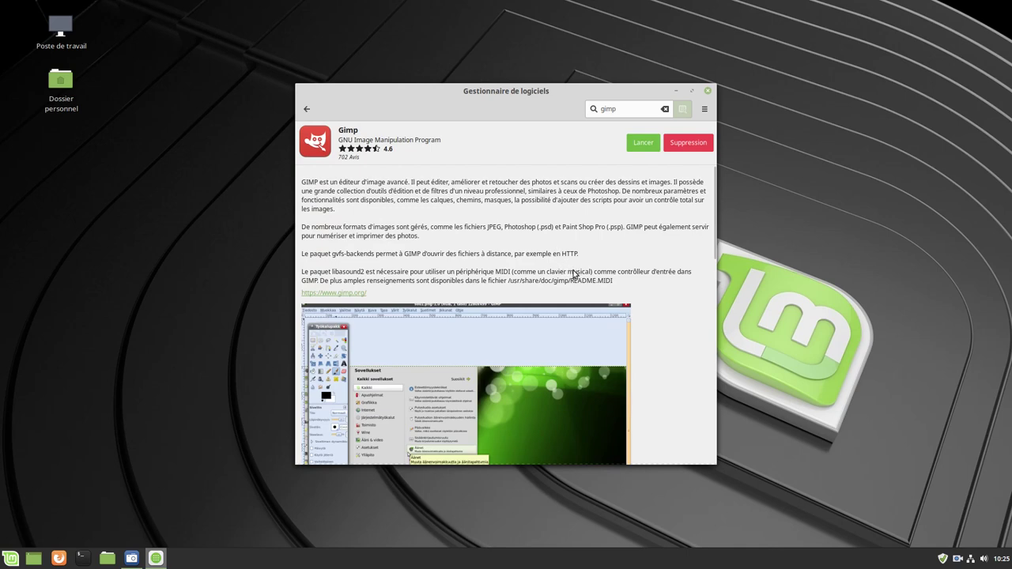
scroll(578, 274, down, 5)
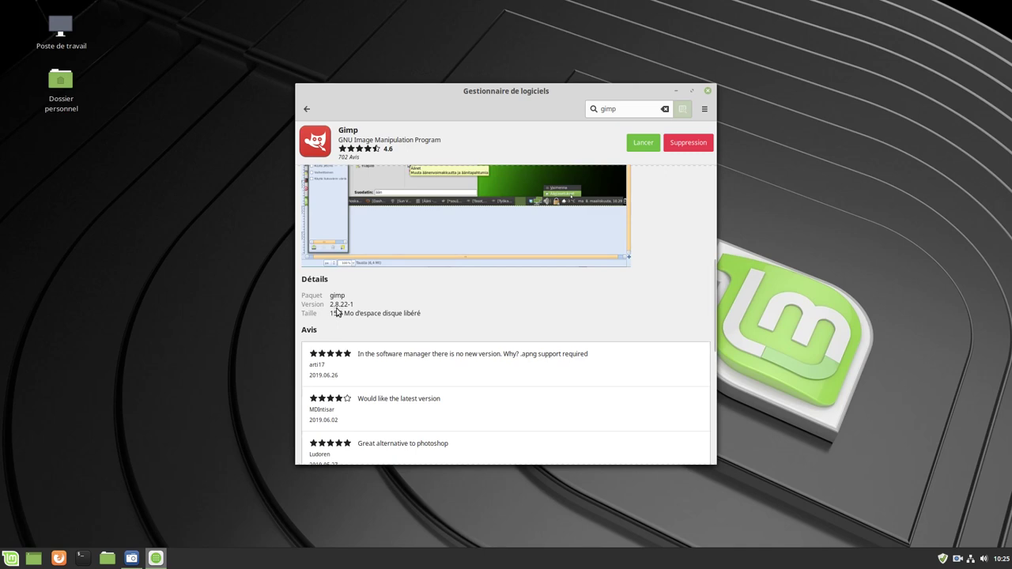
scroll(427, 349, down, 5)
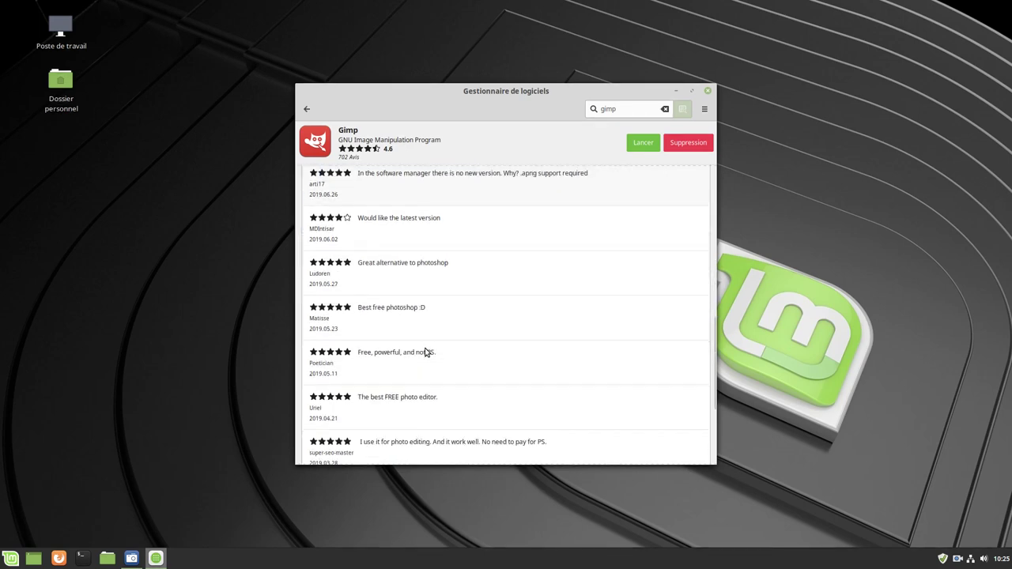
scroll(427, 349, up, 15)
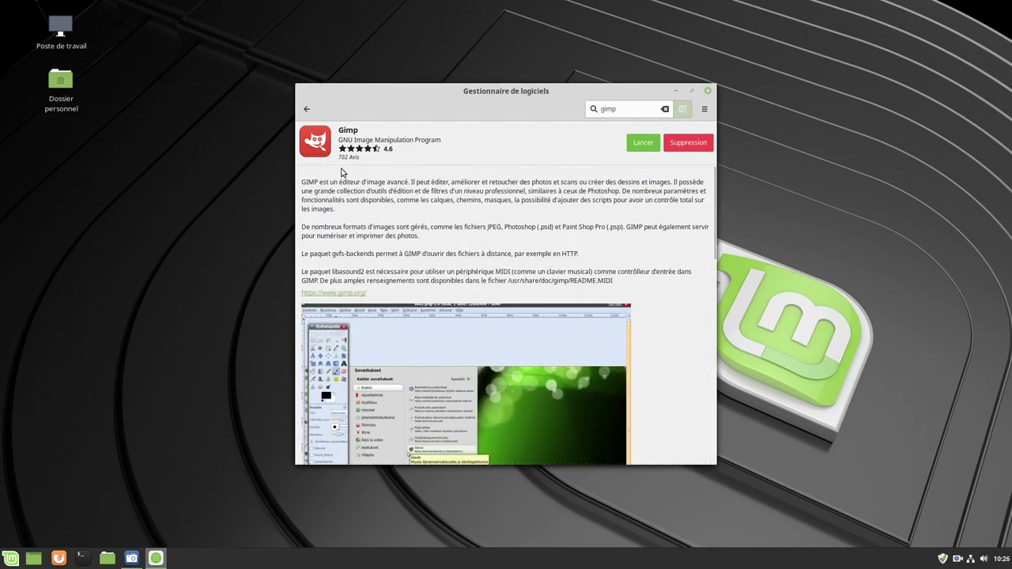
click(307, 110)
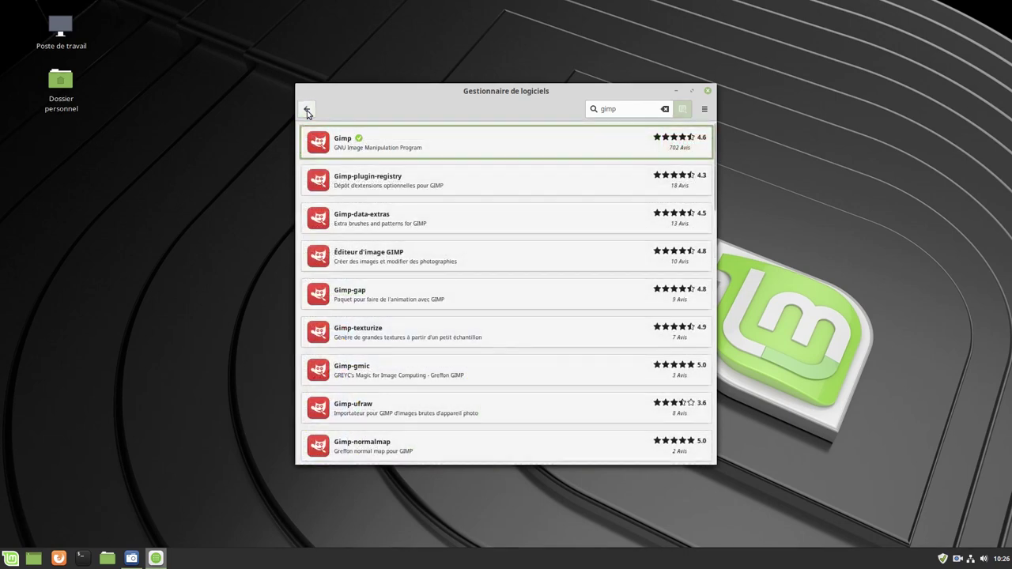
click(306, 110)
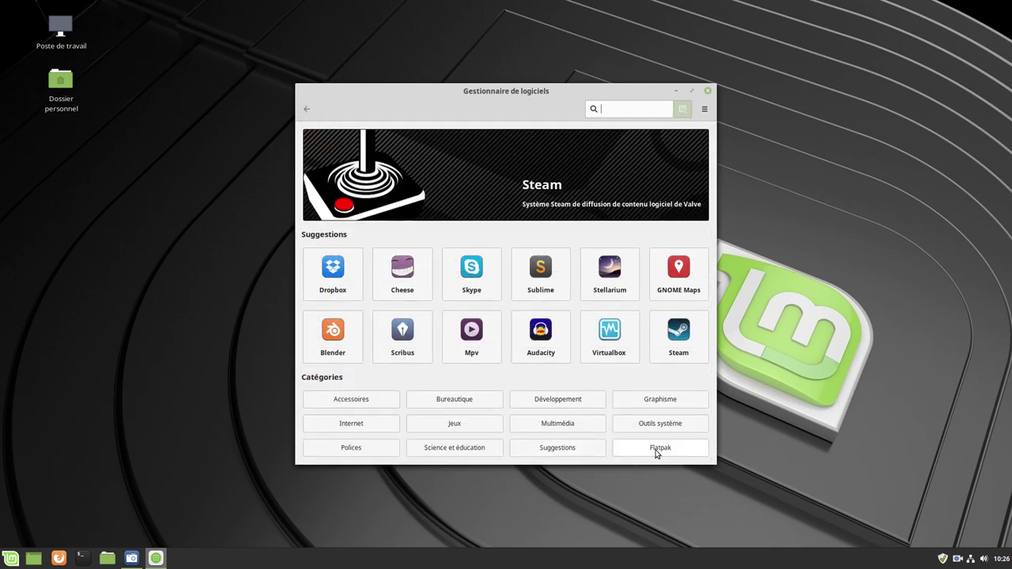
Browse the Flatpak category, search 'gimp', and read the GIMP image editor's details and reviews
click(655, 451)
scroll(458, 276, down, 5)
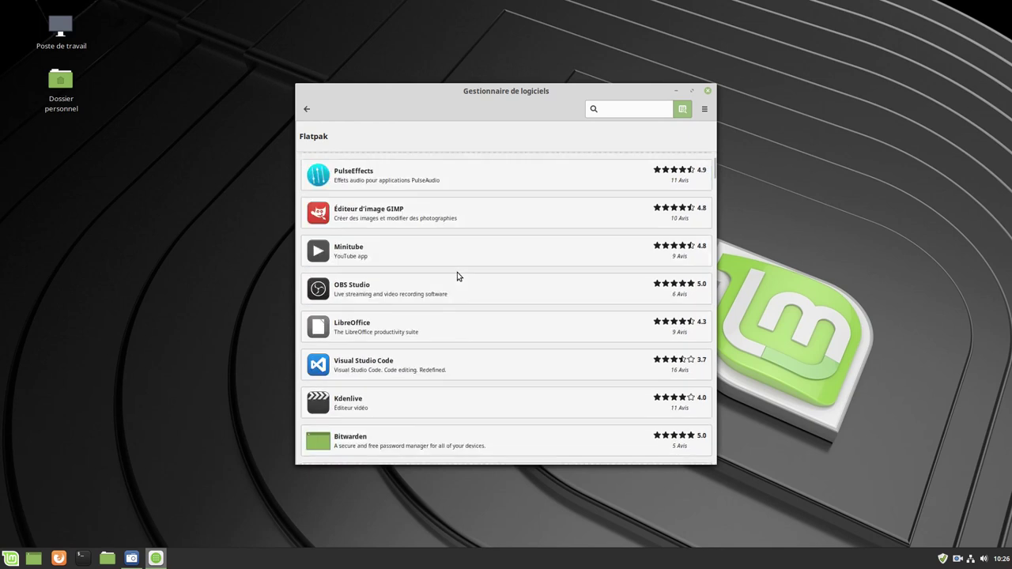
click(621, 112)
text(gi)
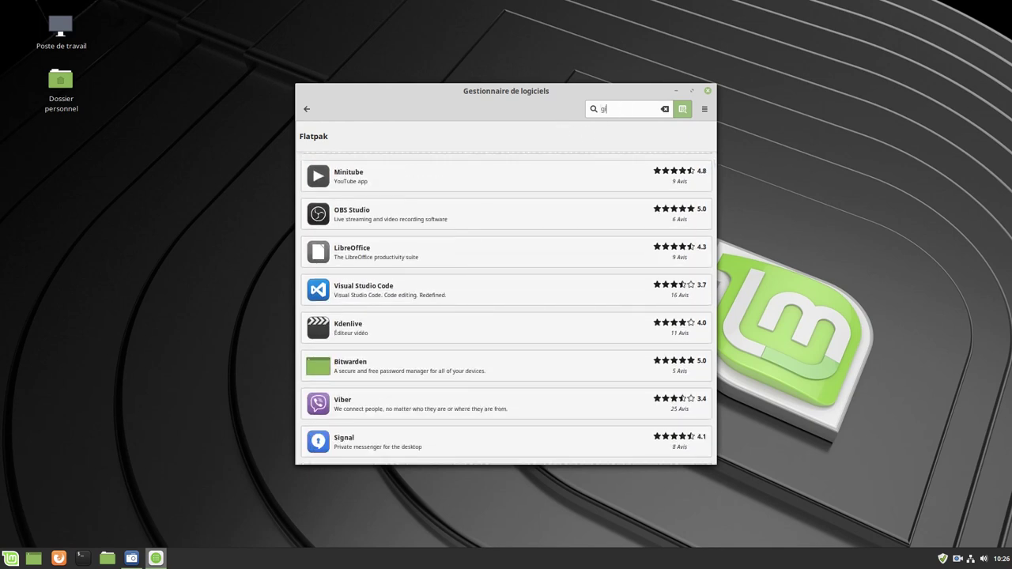
text(mp)
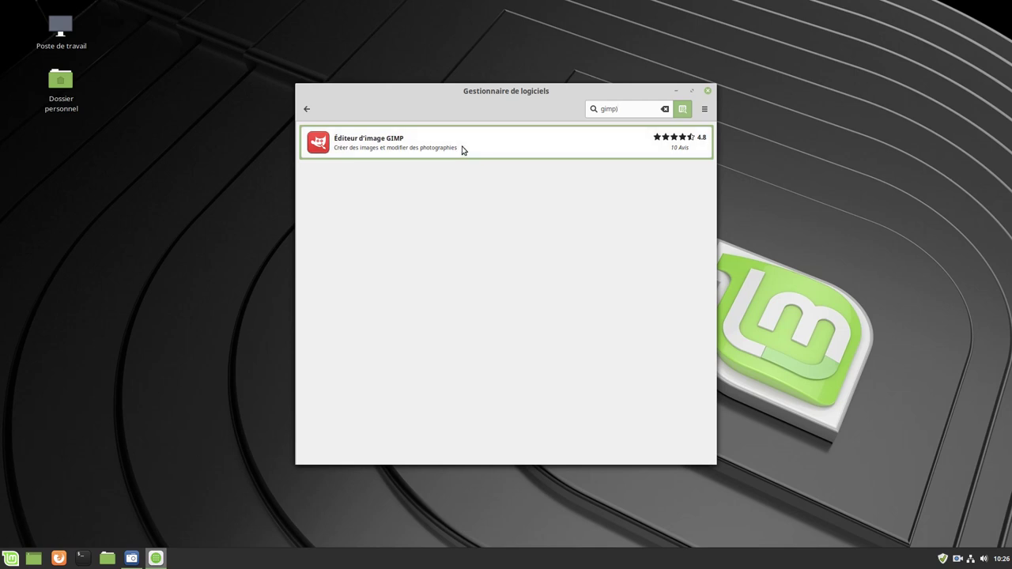
click(462, 148)
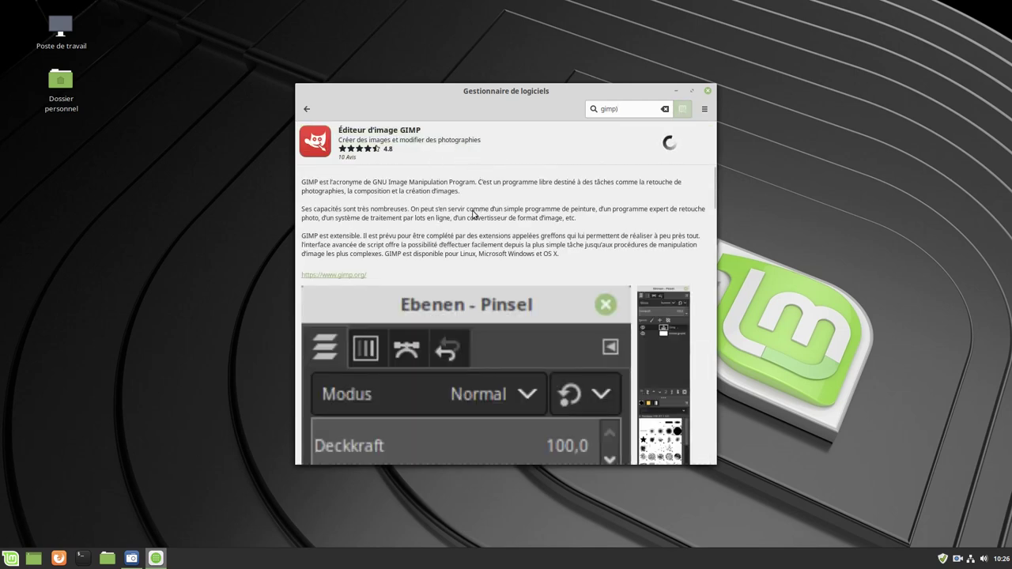
scroll(468, 217, down, 10)
scroll(480, 231, down, 5)
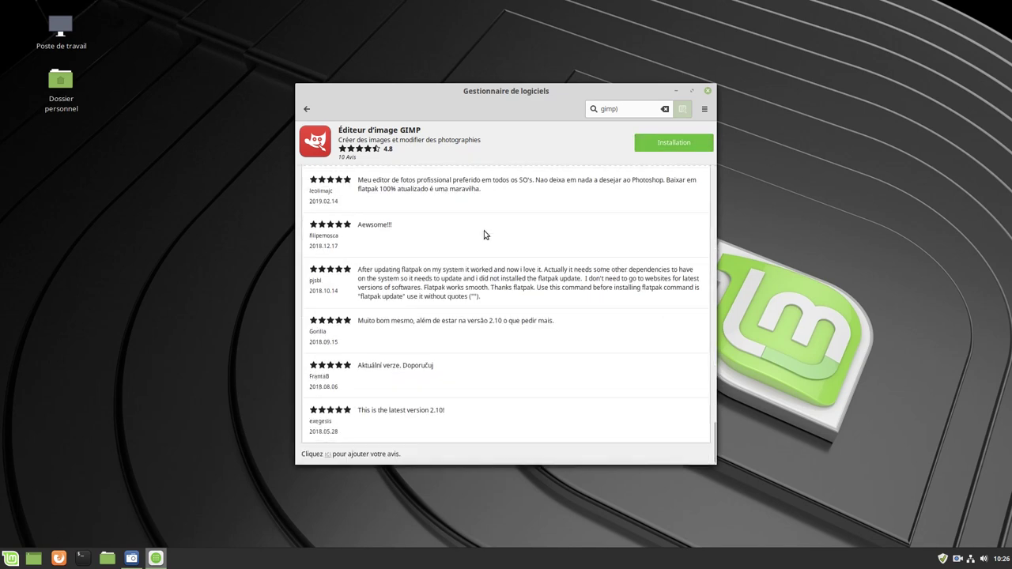
scroll(482, 232, up, 5)
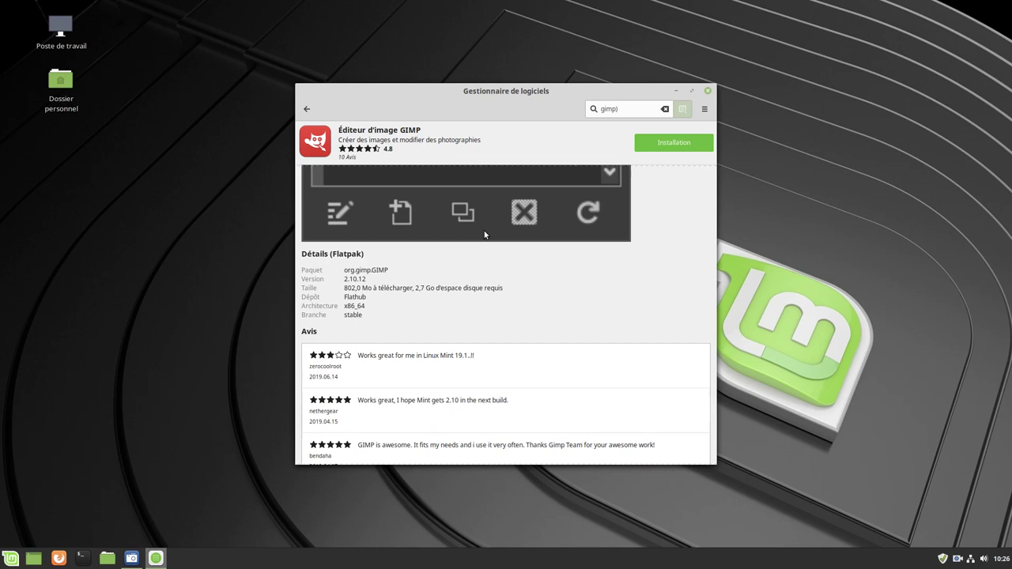
scroll(484, 230, up, 5)
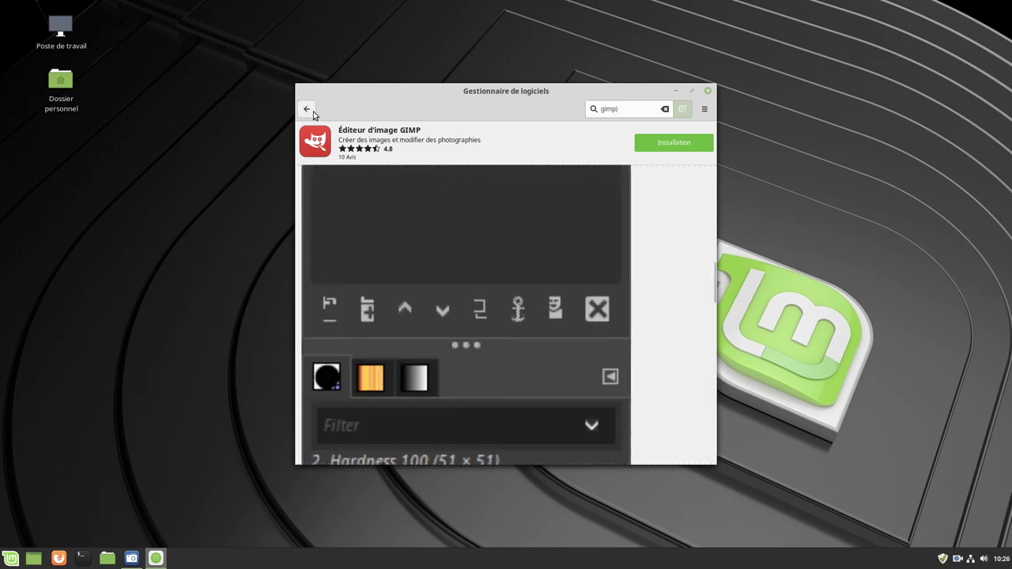
Return to the Software Manager home page and close the window
click(307, 111)
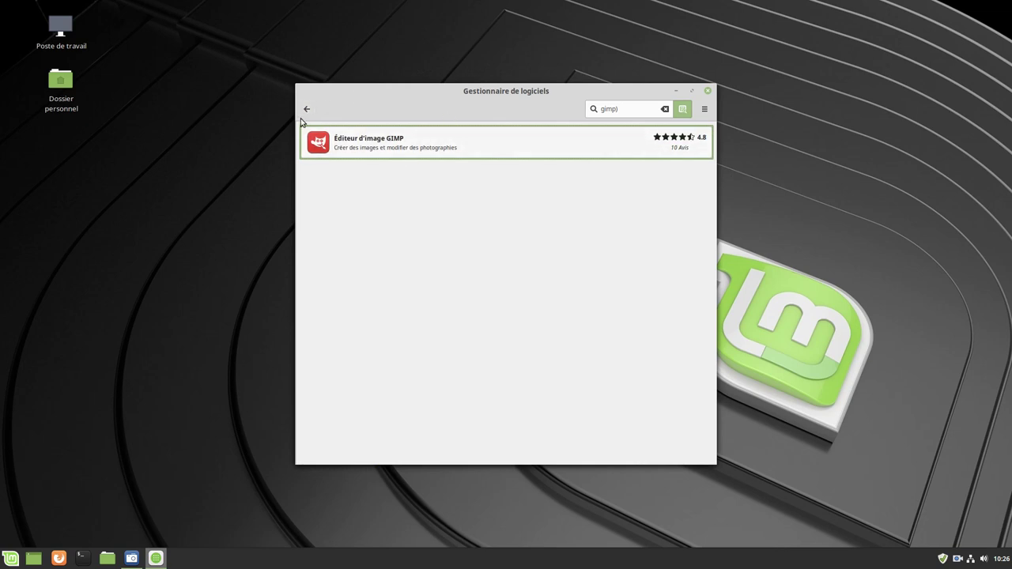
click(307, 110)
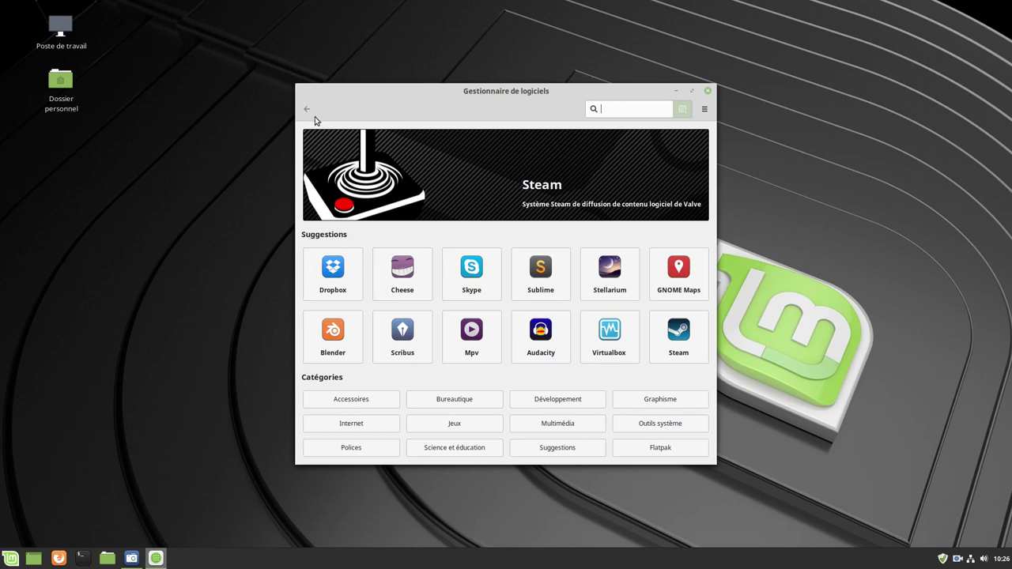
click(707, 90)
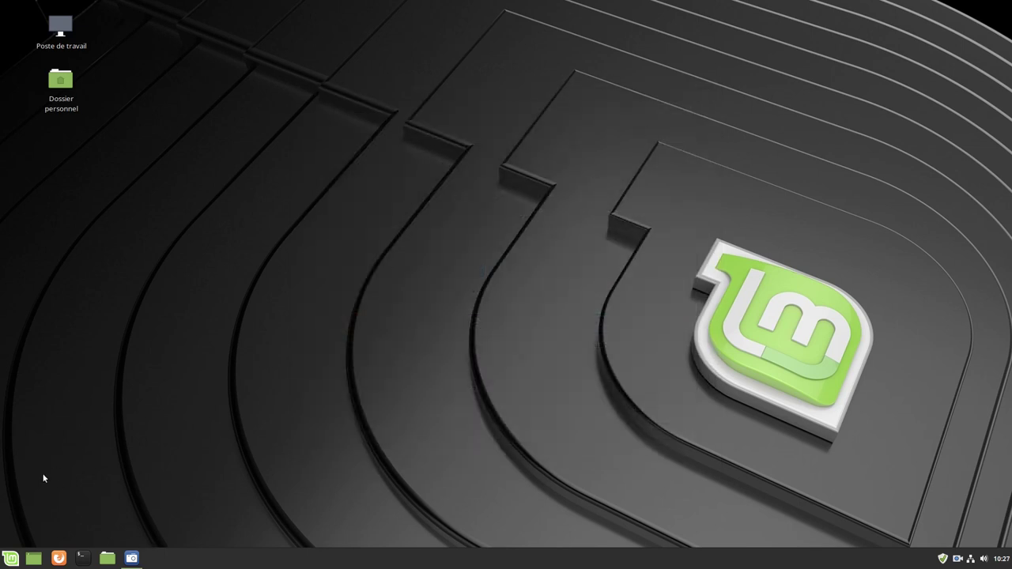
Run neofetch in a new terminal and move that window to the upper right
click(81, 558)
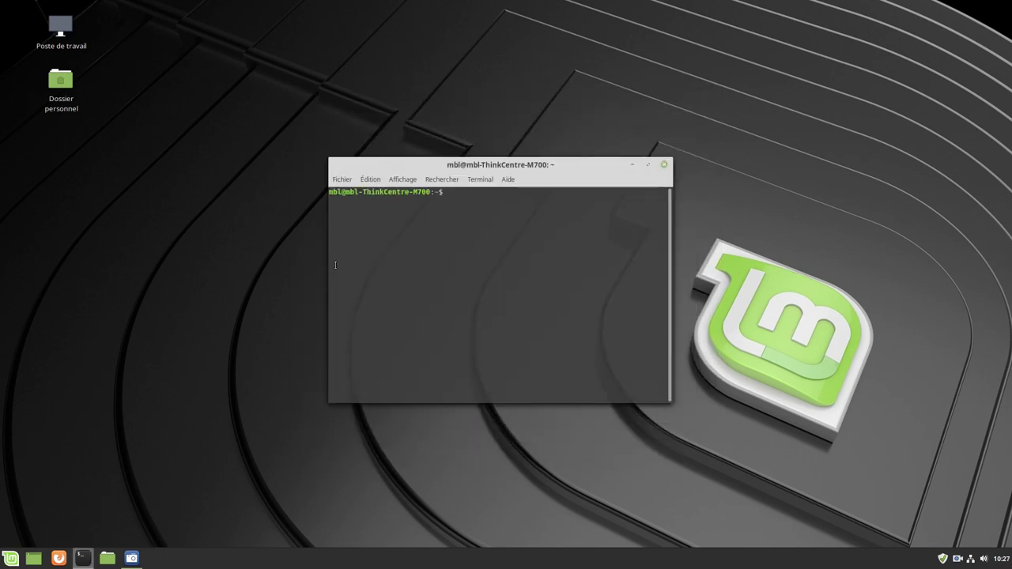
text(neofetch)
key(Return)
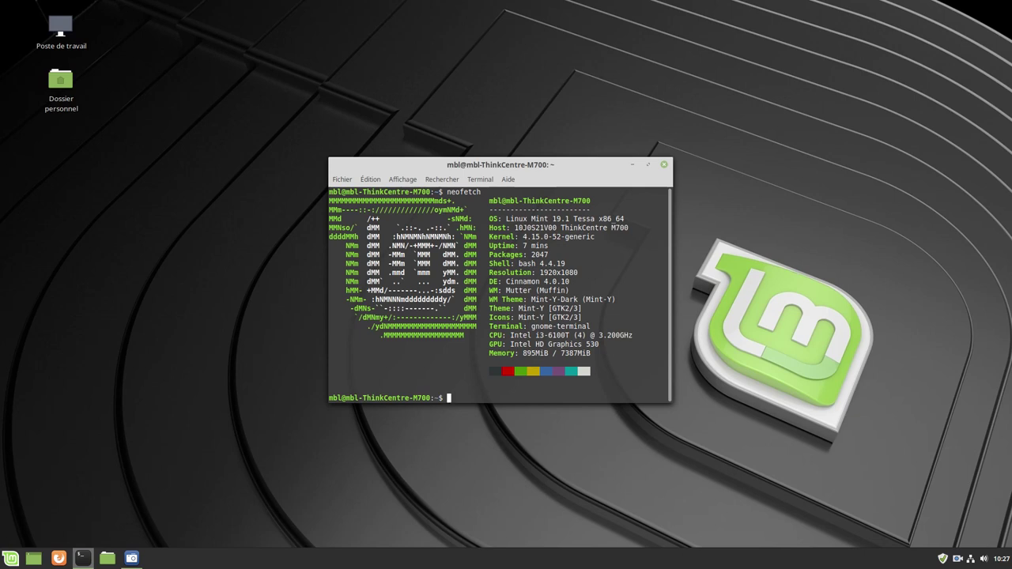
drag(578, 165, 852, 31)
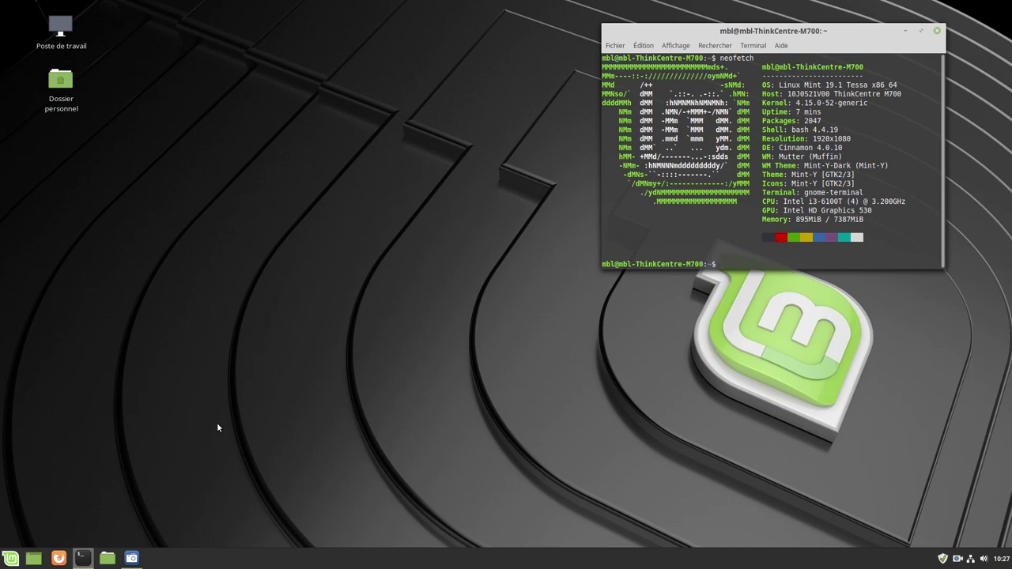
Open a second terminal via Nouveau Terminal, place it upper left, and run htop
right_click(89, 561)
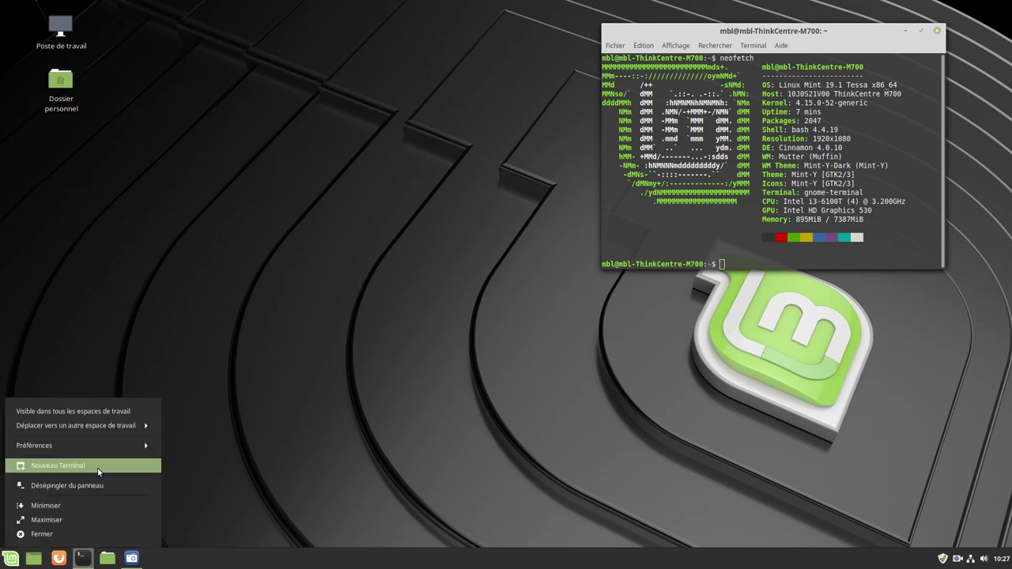
click(57, 465)
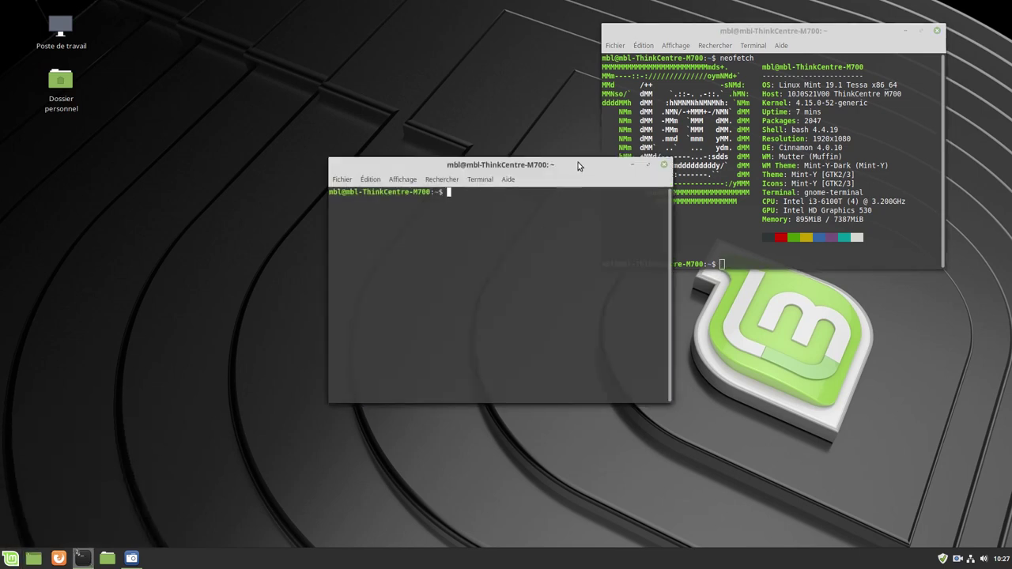
drag(578, 164, 495, 29)
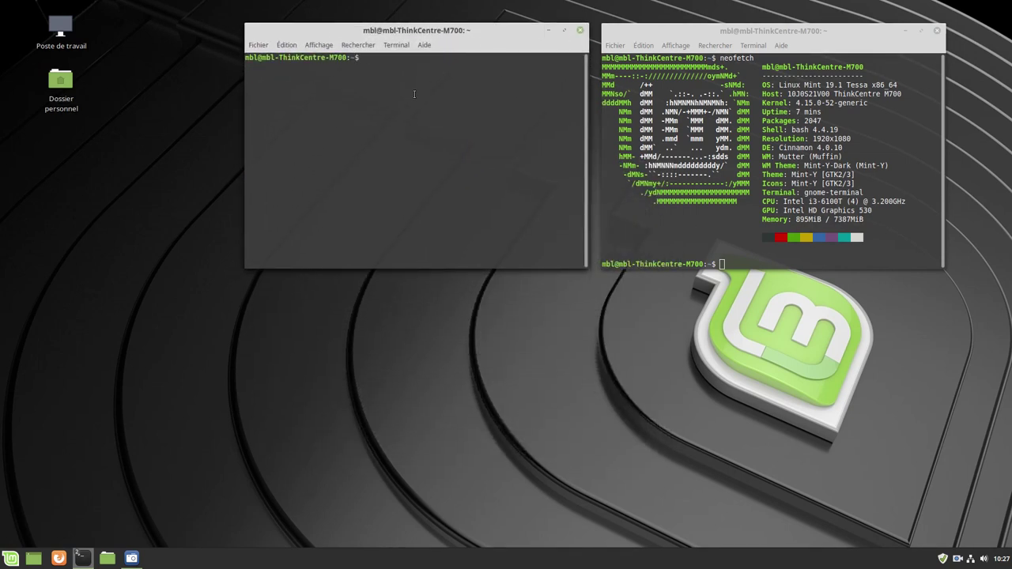
text(htop)
key(Return)
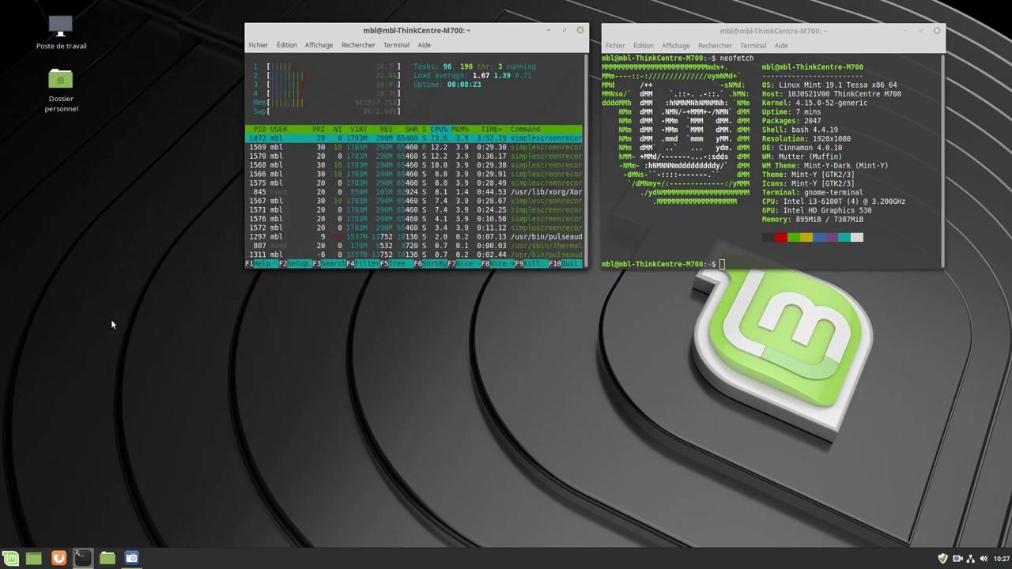
Open a third terminal at the lower left with 'nano /etc/fstab' typed at its prompt
right_click(79, 558)
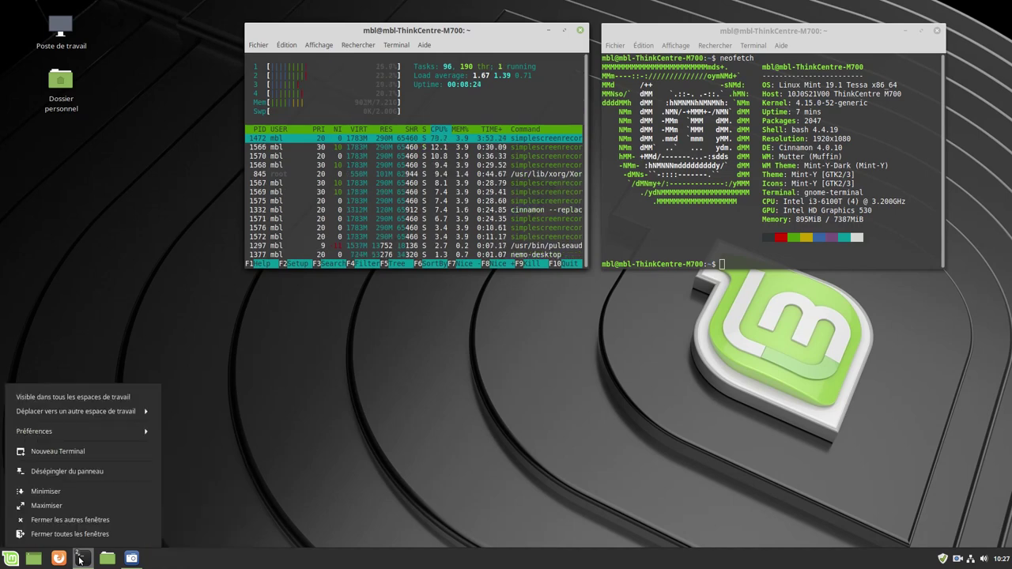
click(89, 454)
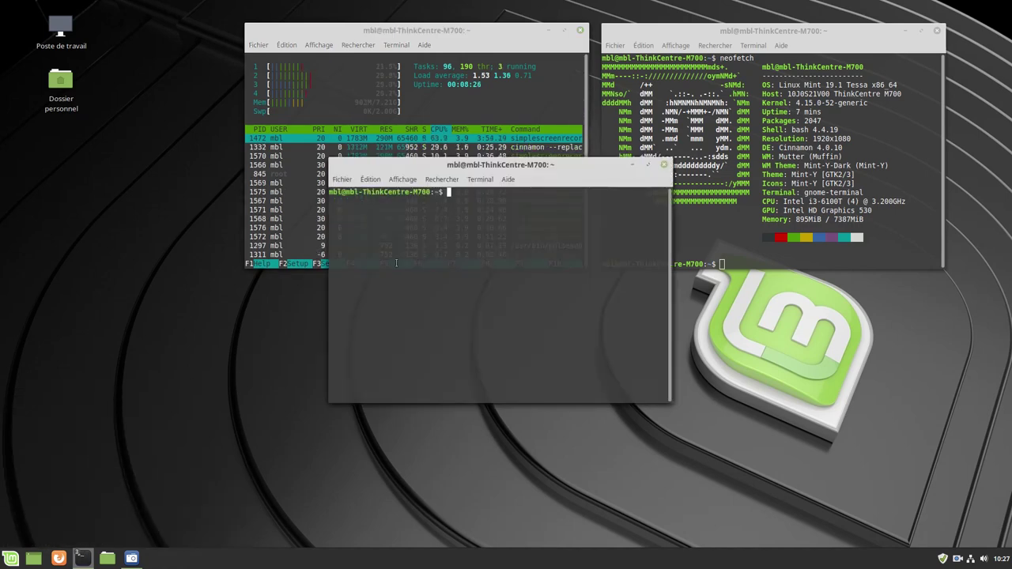
drag(551, 171, 349, 300)
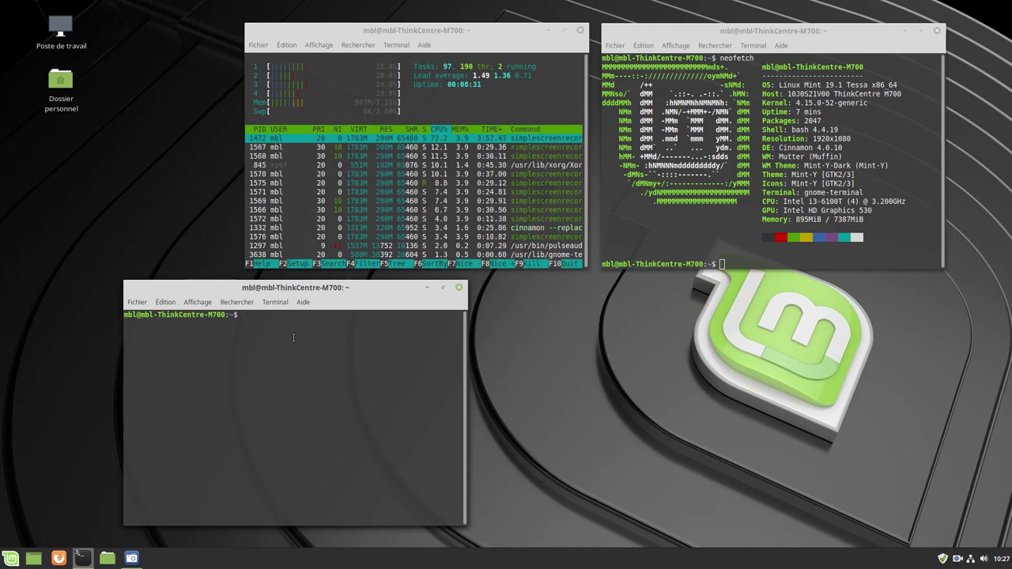
text(nano )
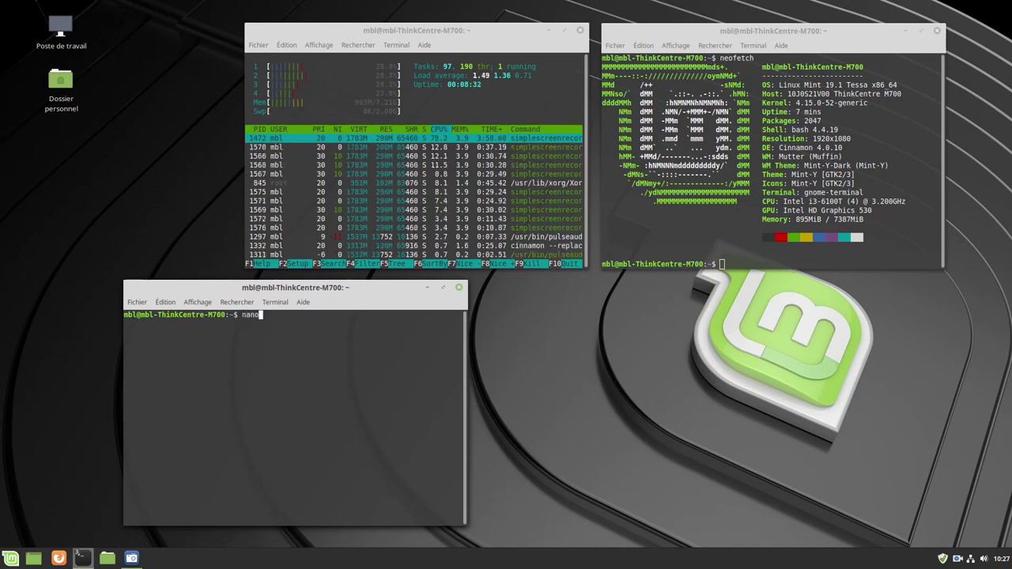
text(/etc/)
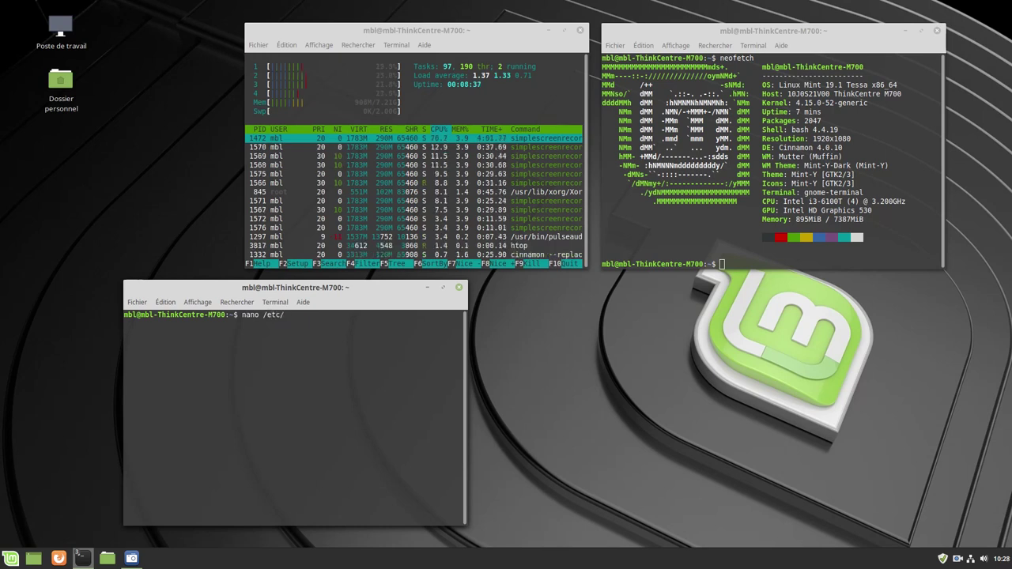
text(f)
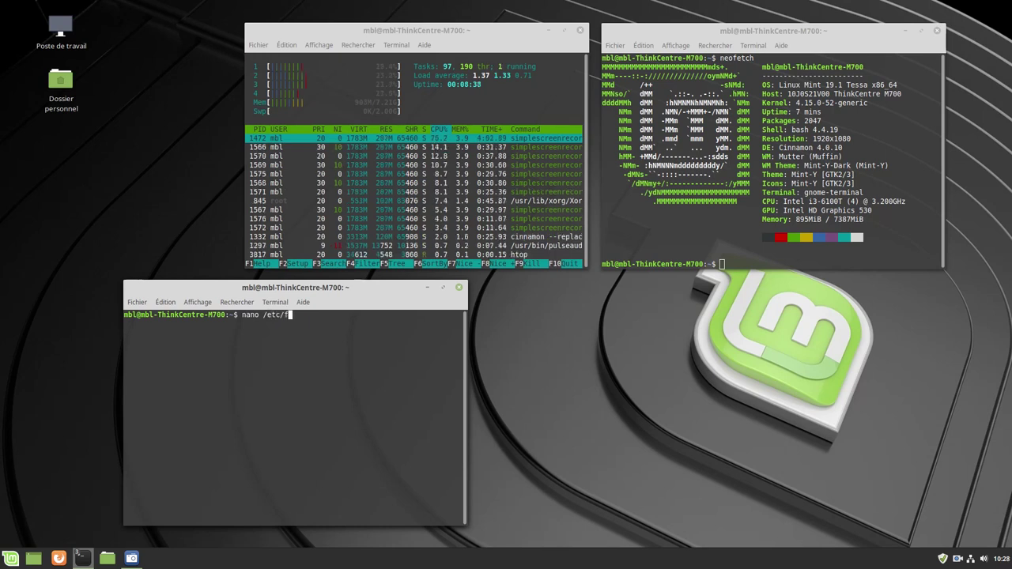
text(stab)
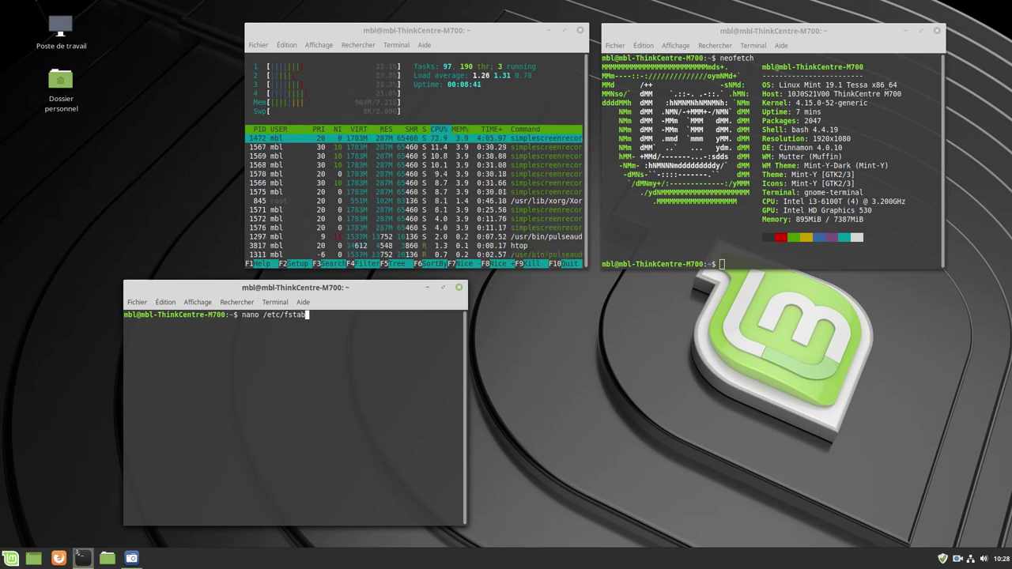
Open /etc/fstab in nano, widen its window, then close that terminal
key(Return)
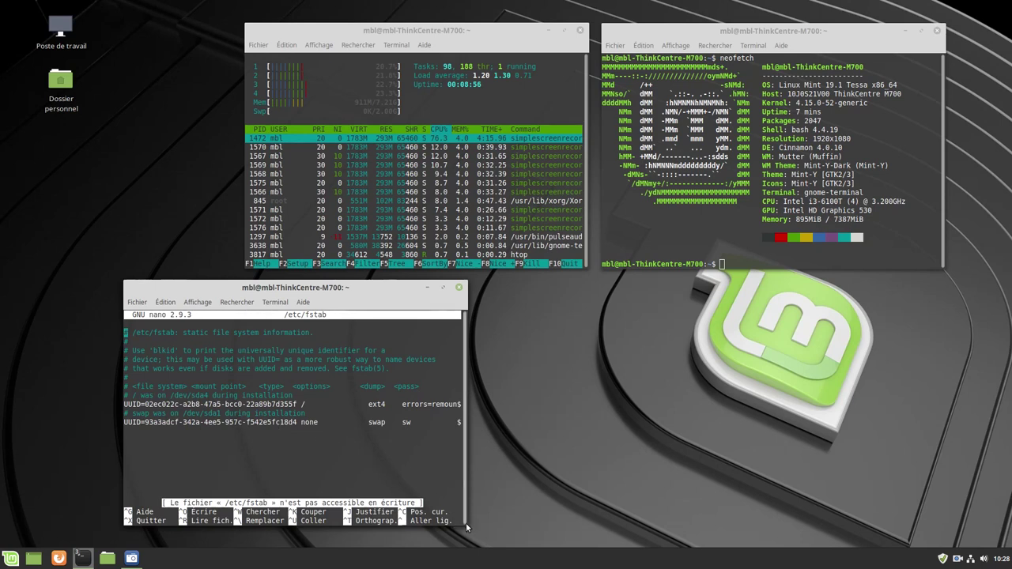
drag(462, 521, 555, 523)
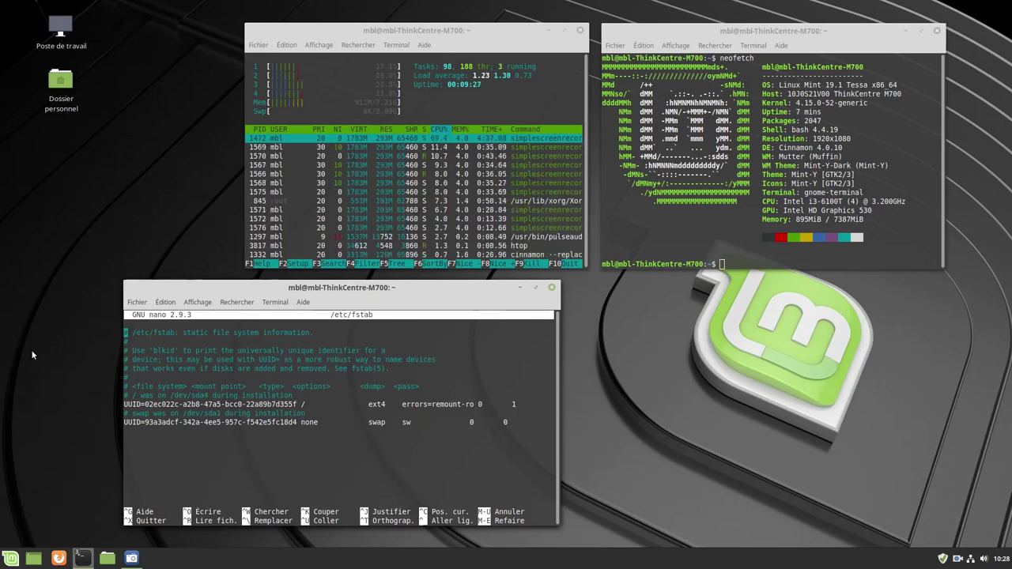
click(553, 290)
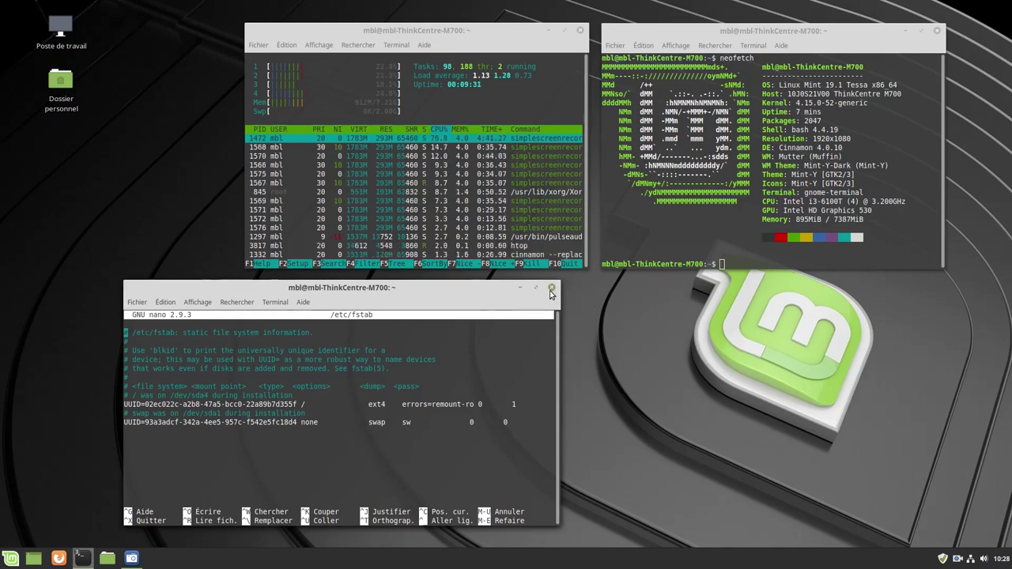
key(Return)
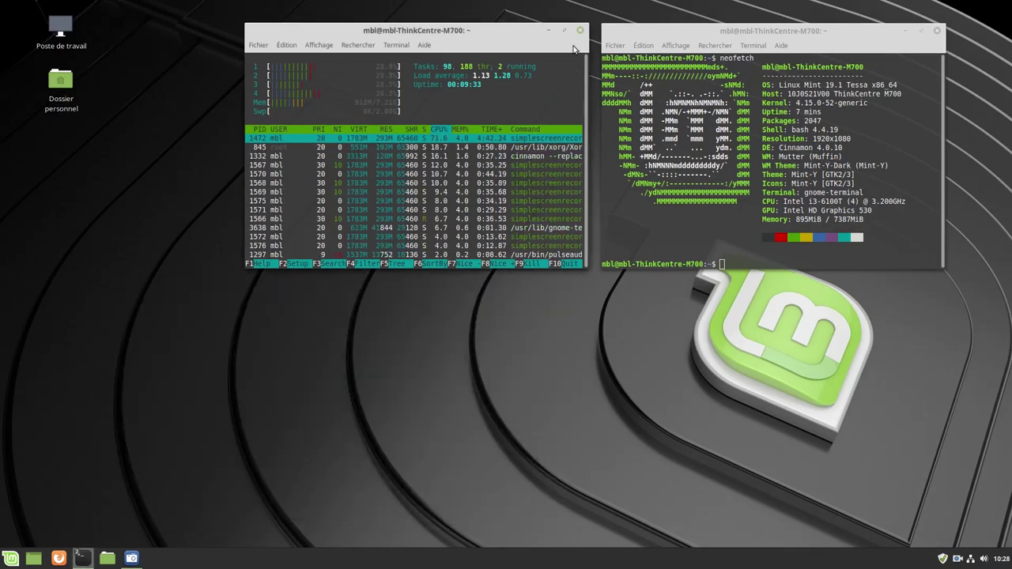
Close the htop terminal, confirming 'Fermer le terminal', close the neofetch one, and open the Home folder
click(579, 31)
click(534, 184)
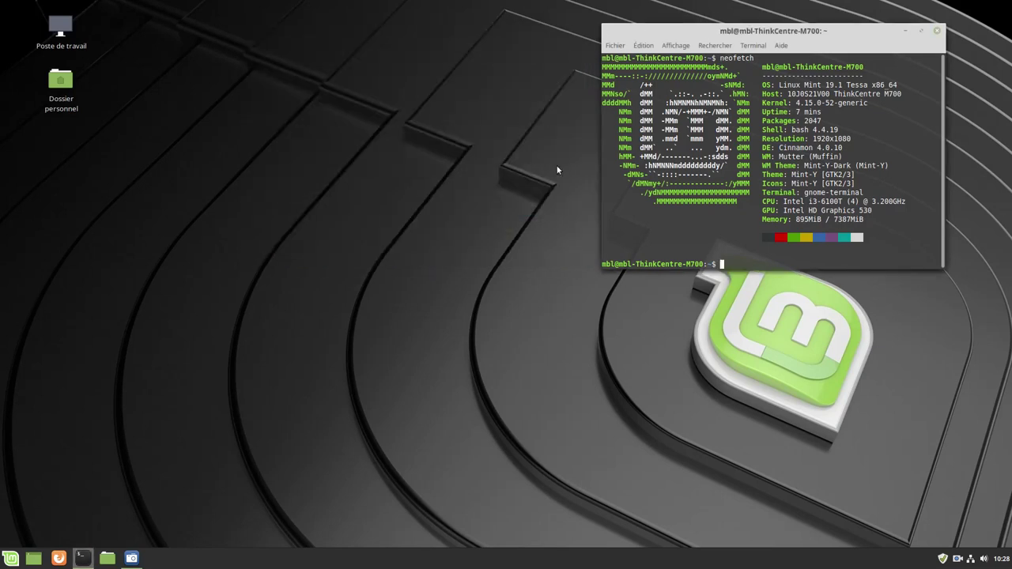
click(937, 30)
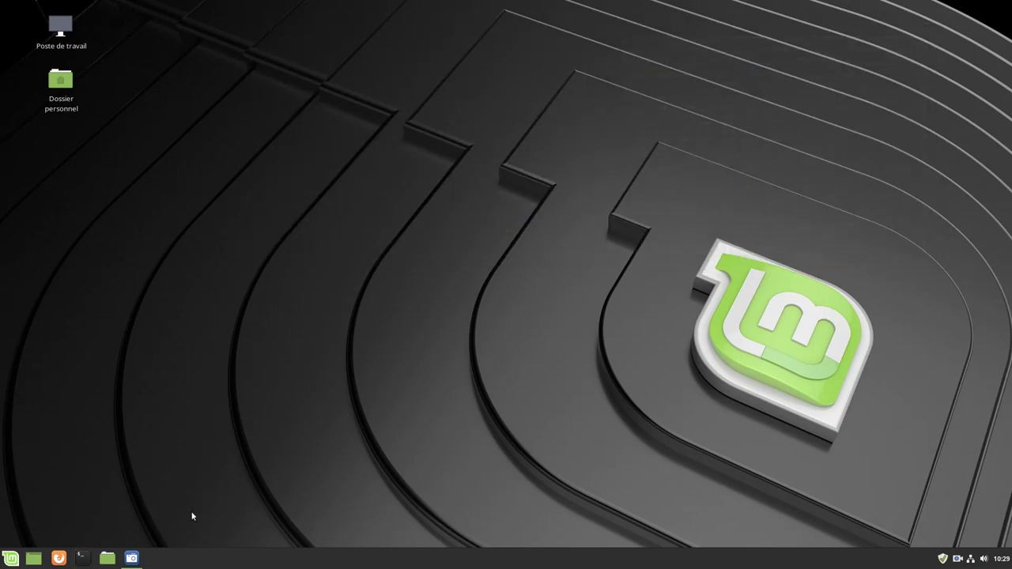
click(103, 565)
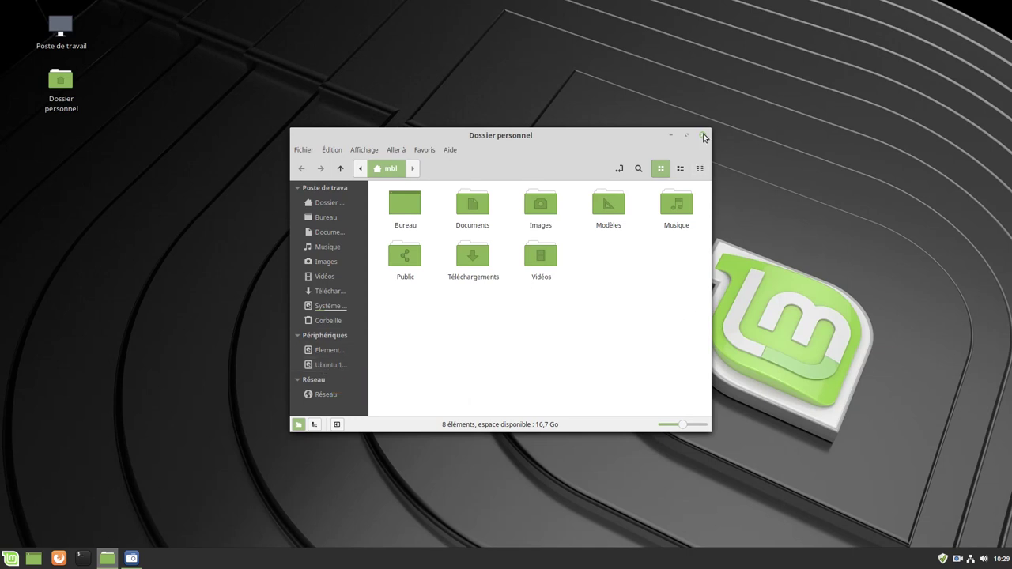
Close the Dossier personnel window and bring up the Mint applications menu
click(702, 135)
click(10, 558)
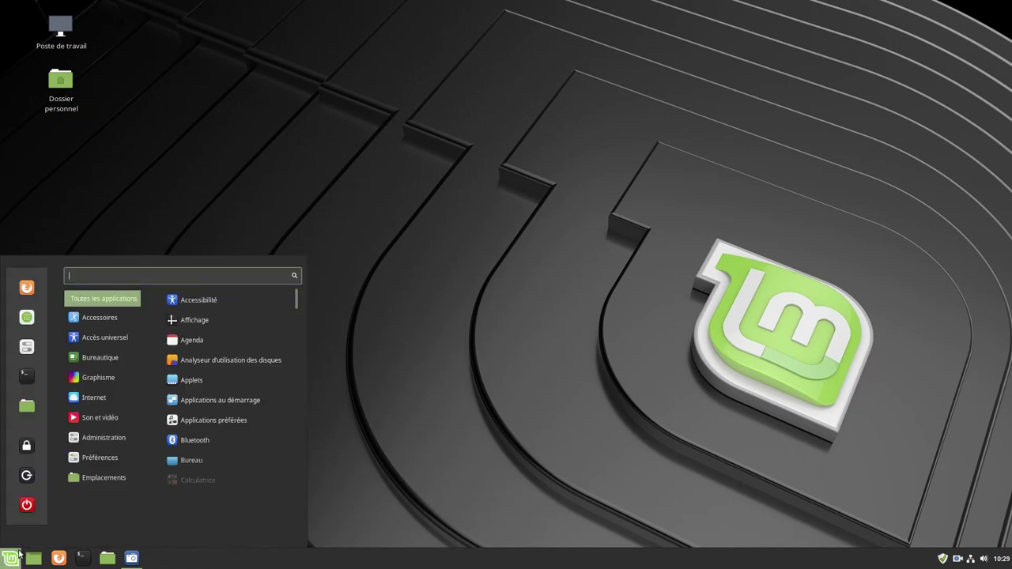
Launch LibreOffice Writer from the Bureautique category
mouse_move(100, 379)
mouse_move(99, 357)
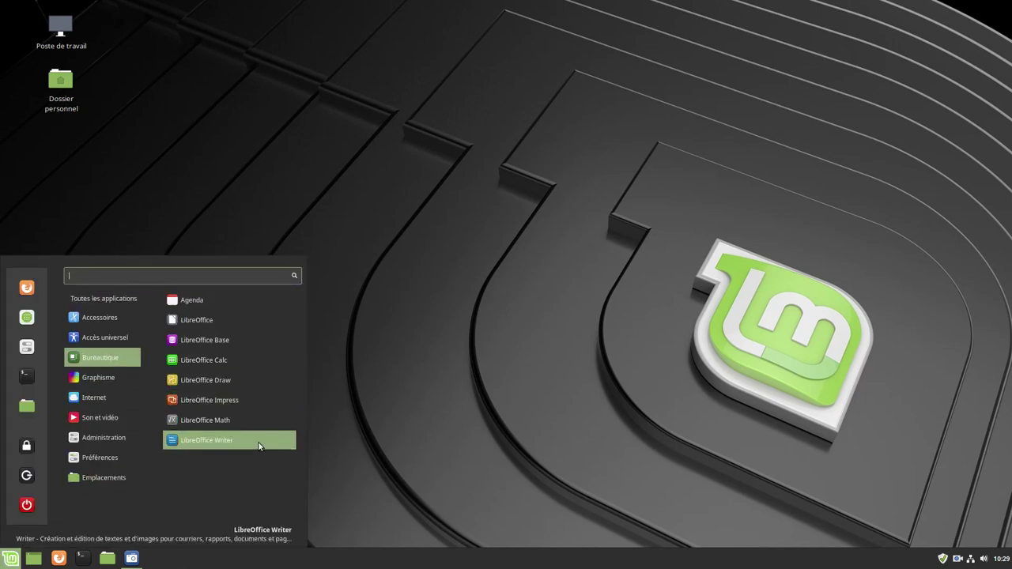
click(210, 440)
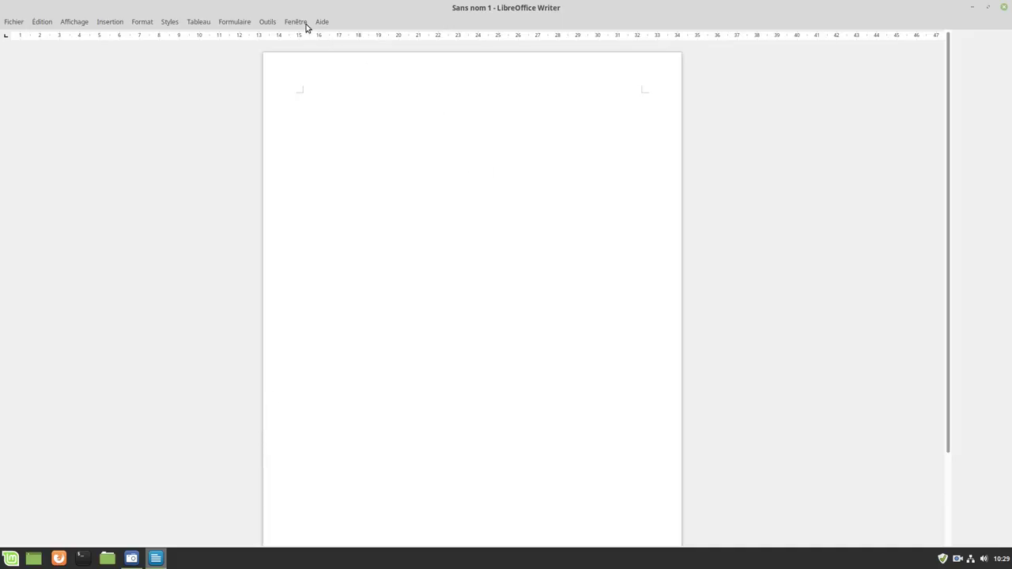
Check Aide > À propos de LibreOffice shows version 6.0.7.3, then close Writer
click(322, 23)
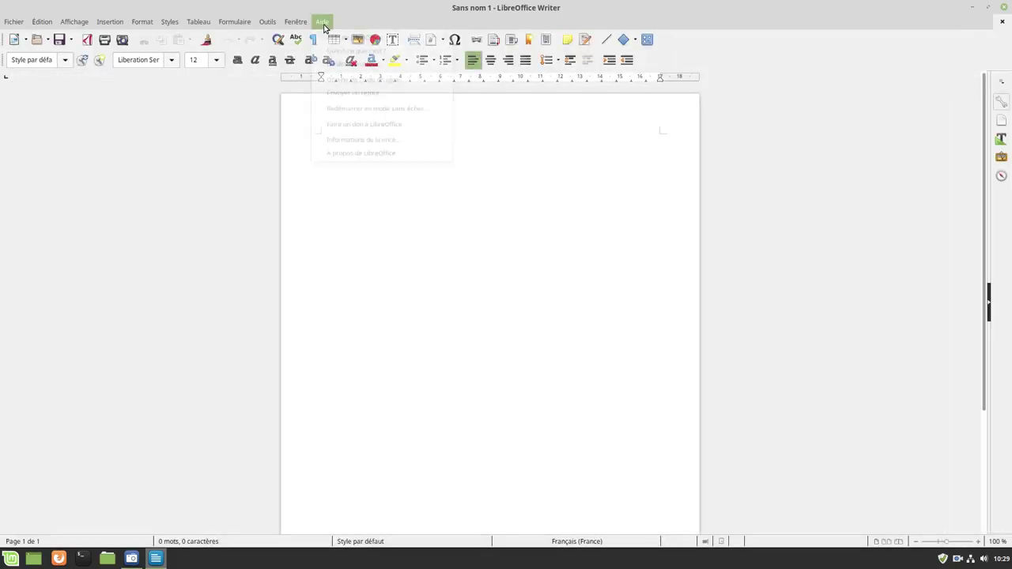
click(399, 164)
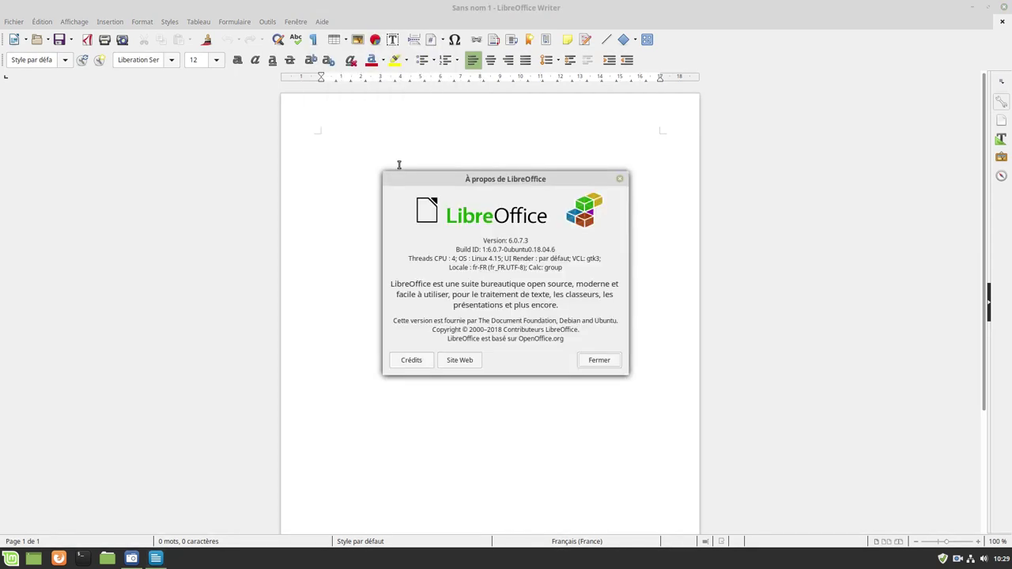
click(598, 360)
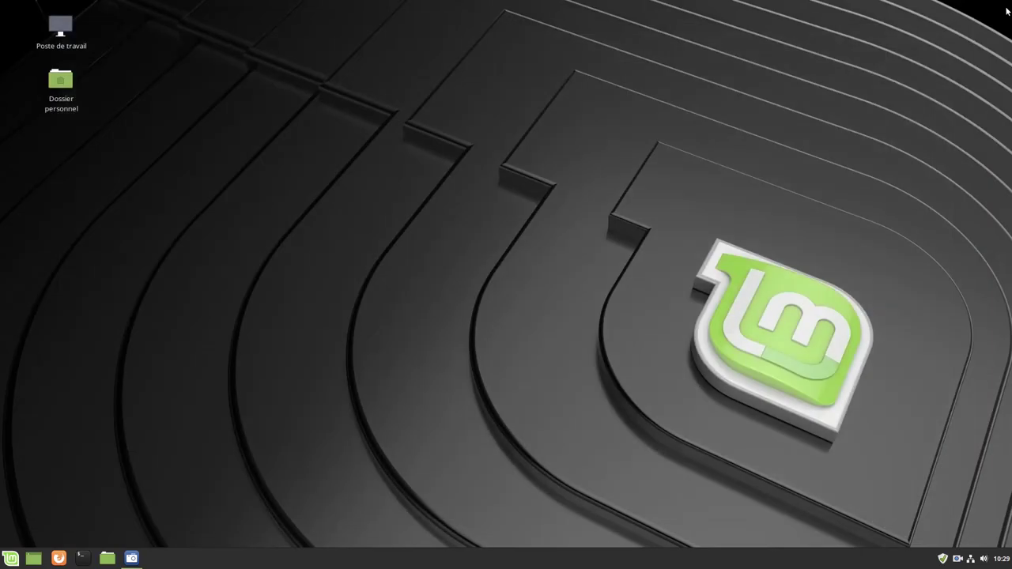
click(1002, 7)
Launch Firefox and open ☰ > Aide > À propos de Firefox
click(11, 558)
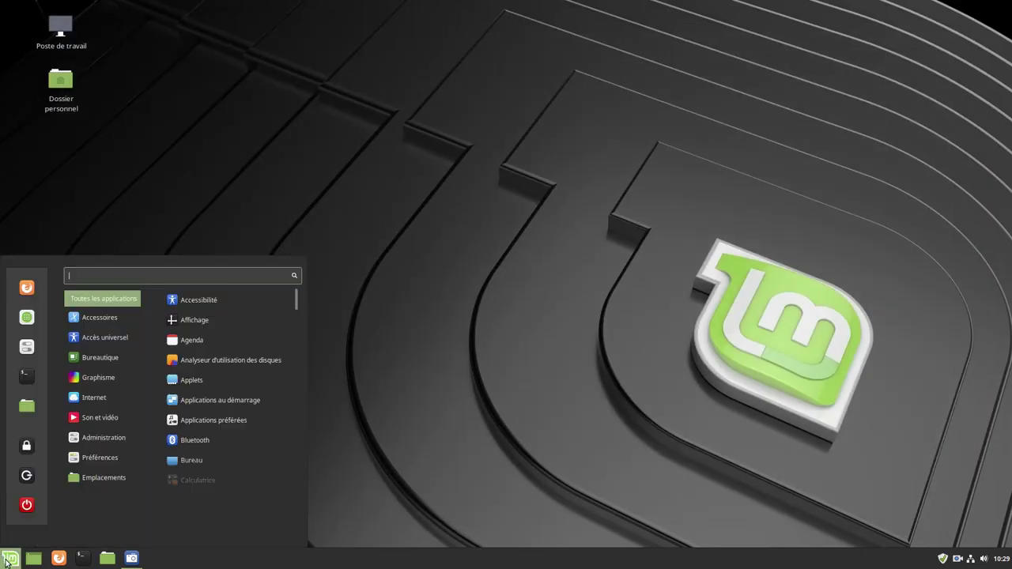
click(26, 289)
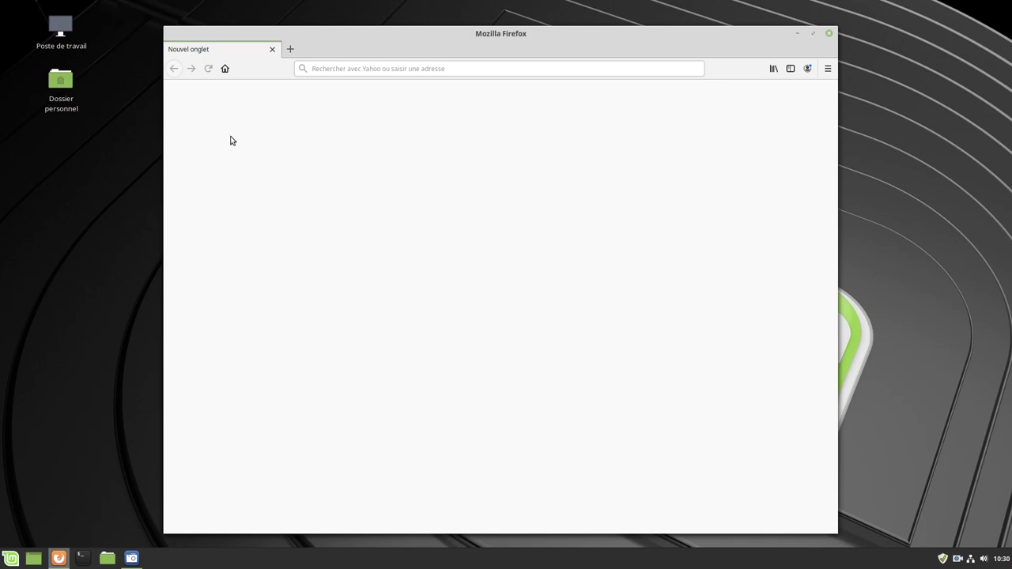
click(826, 68)
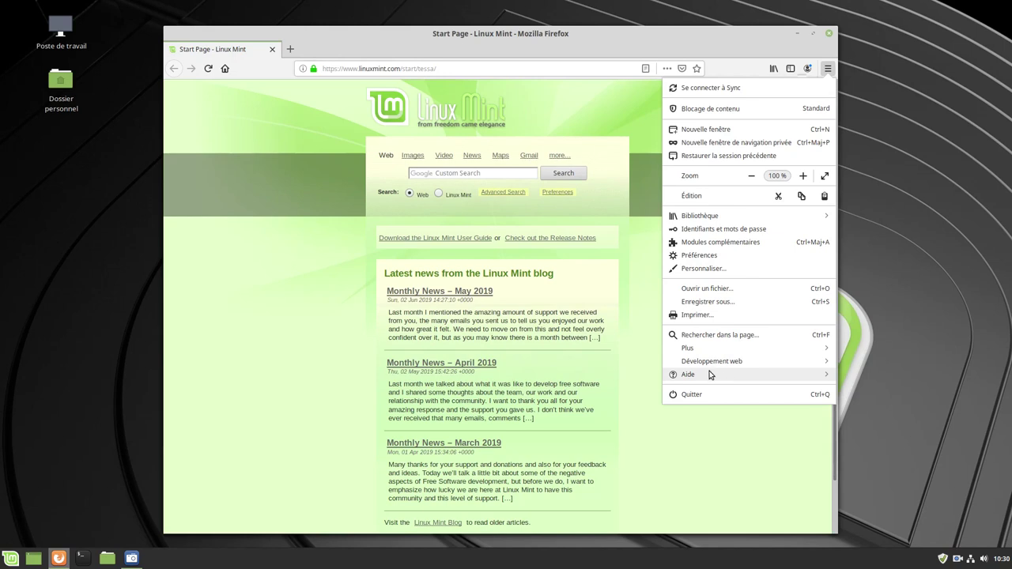
click(707, 376)
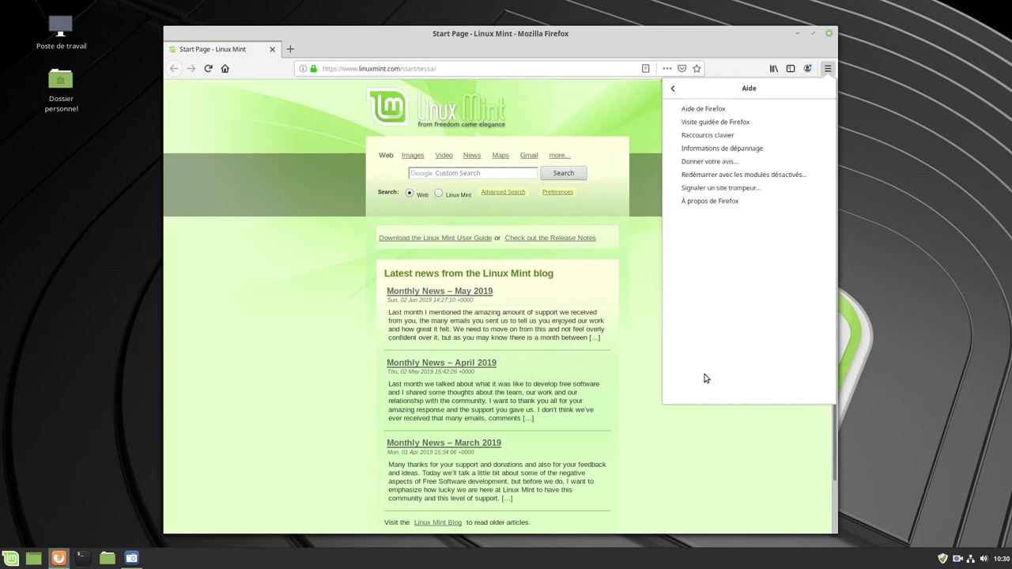
click(700, 201)
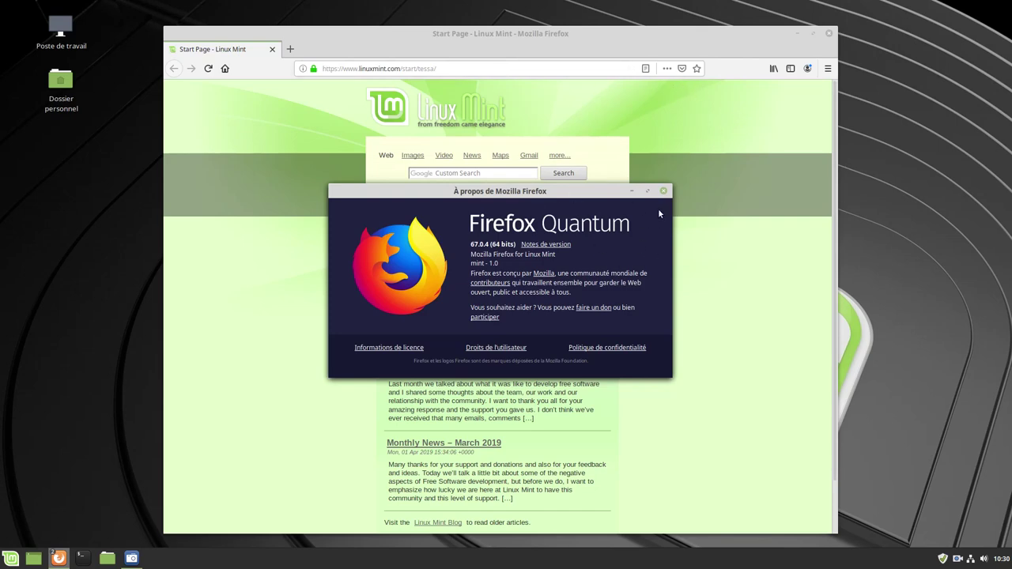
Confirm version 67.0.4 (64 bits), dismiss the About box and close Firefox
drag(598, 191, 561, 147)
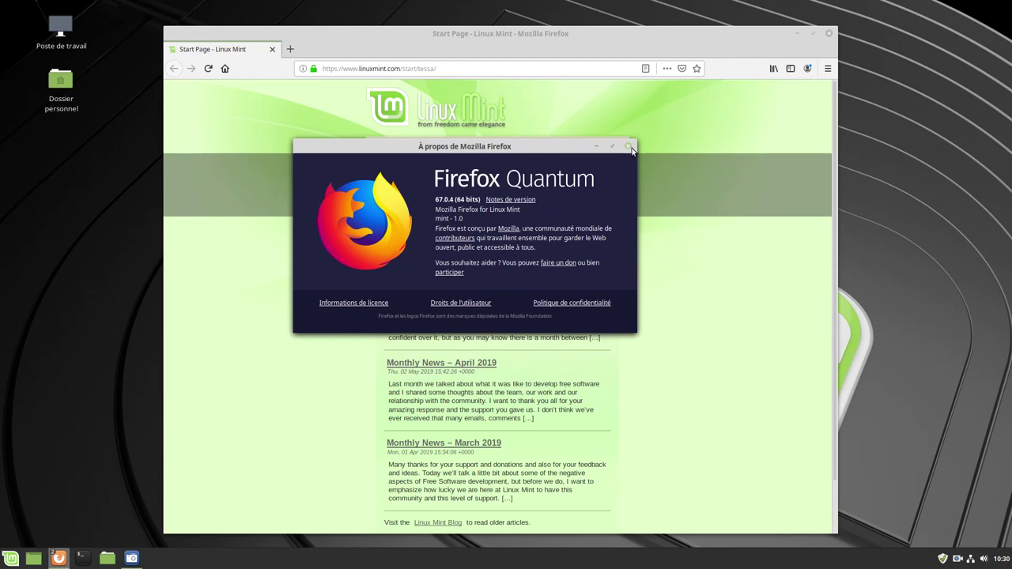
click(629, 147)
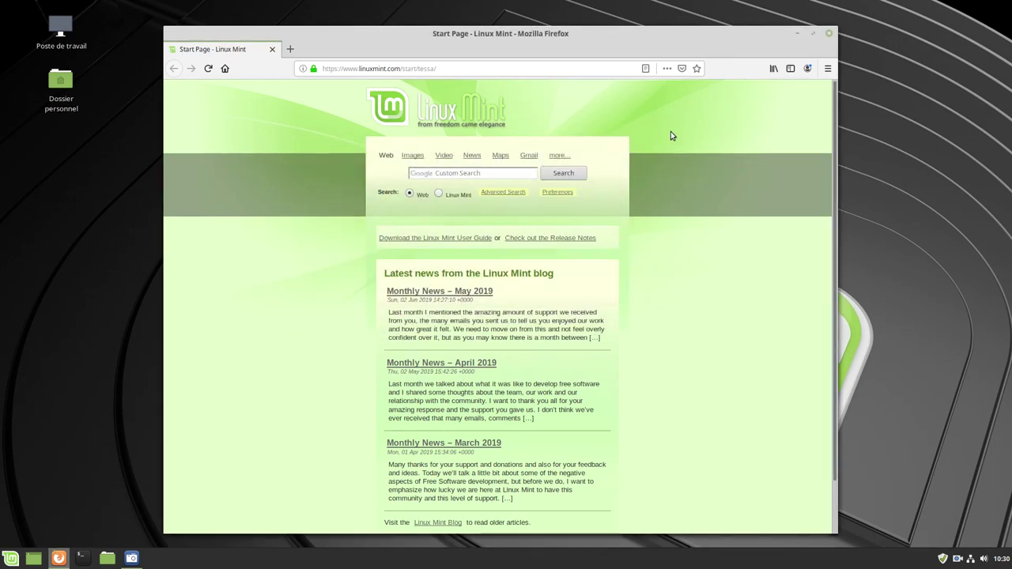
click(828, 34)
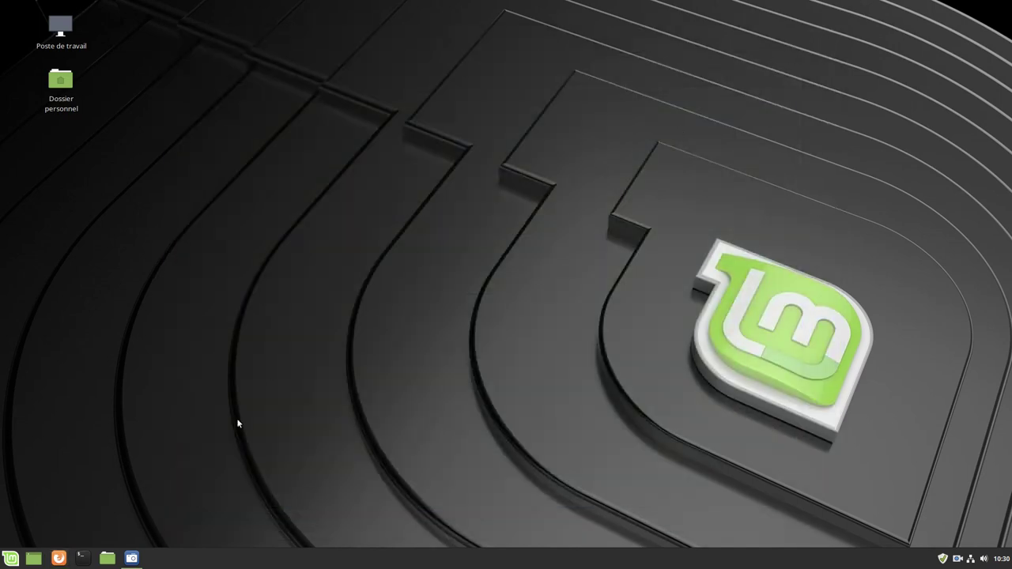
Launch VLC via a 'vlc' menu search and decline network access for metadata
click(1, 559)
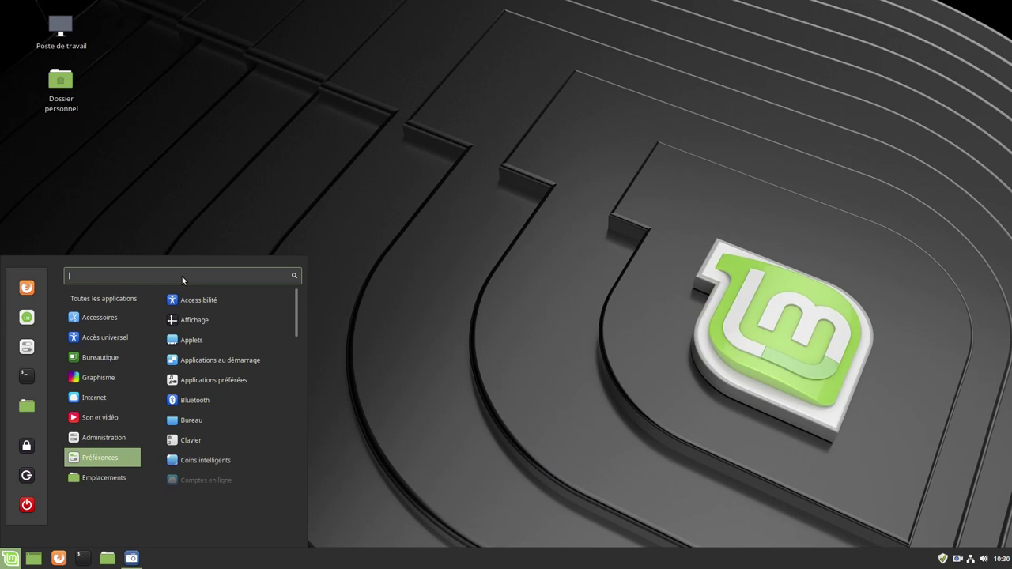
text(vlc)
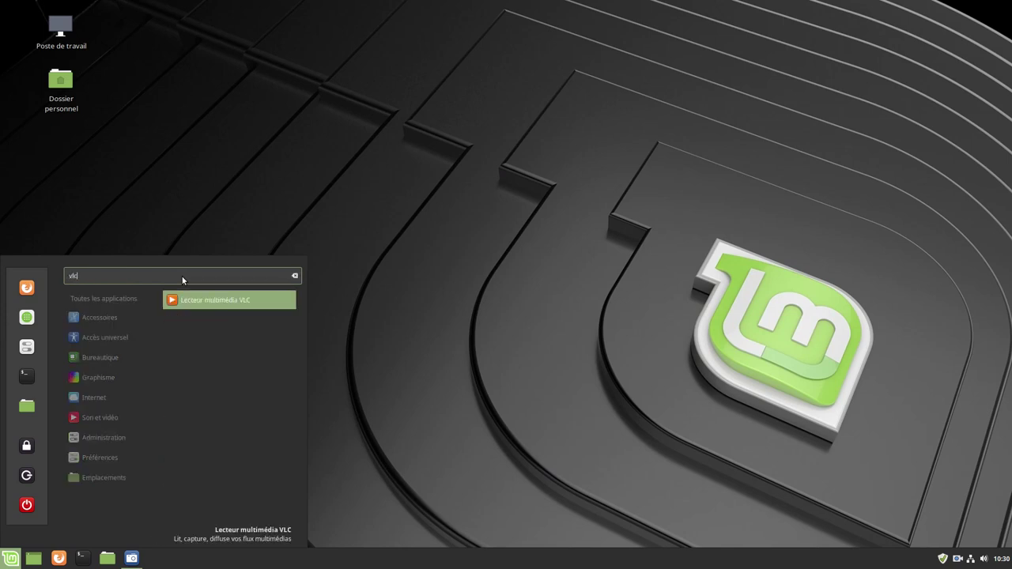
key(Return)
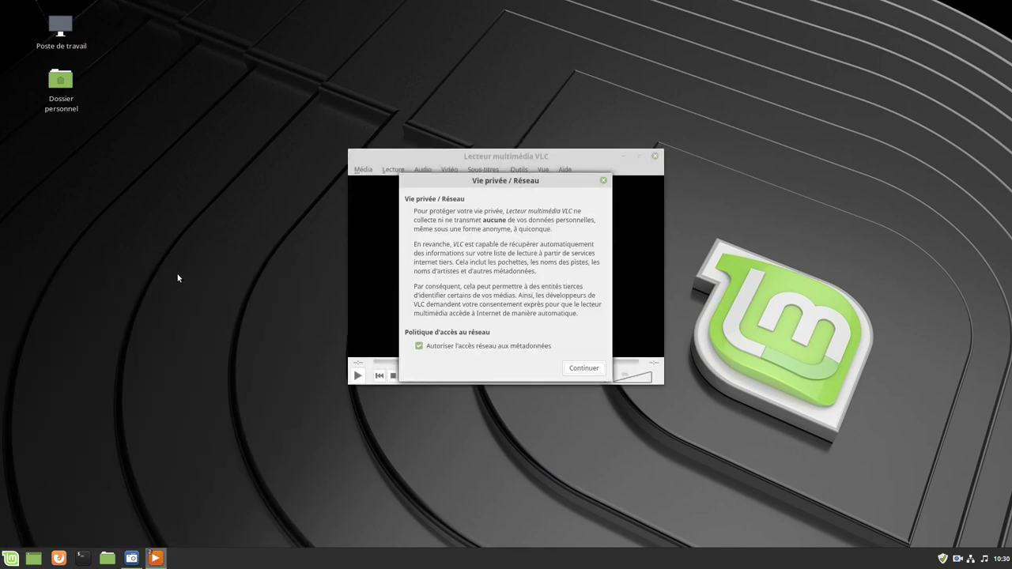
click(419, 347)
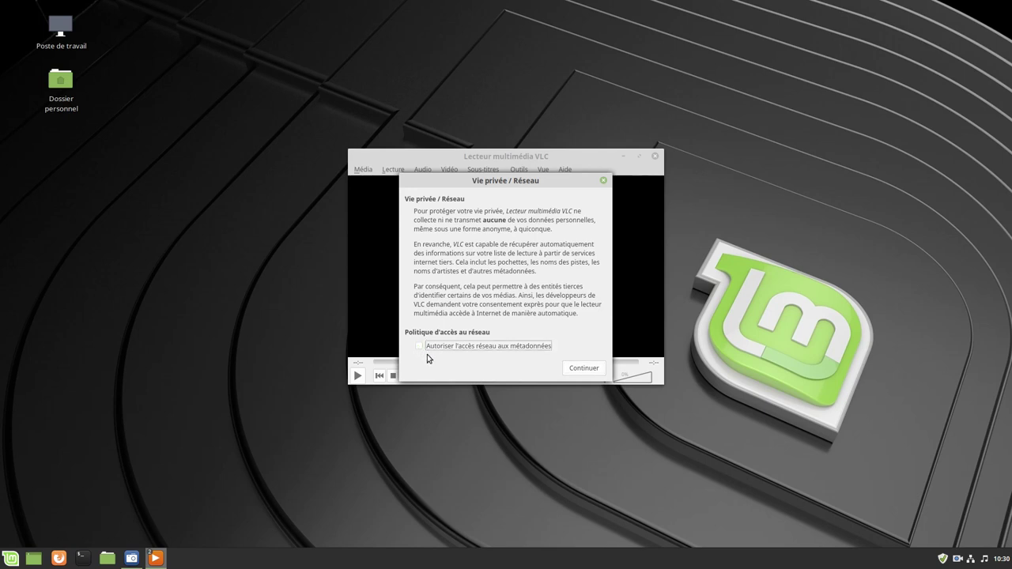
click(583, 368)
View VLC's À propos box showing 3.0.4 Vetinari, then close VLC
click(566, 171)
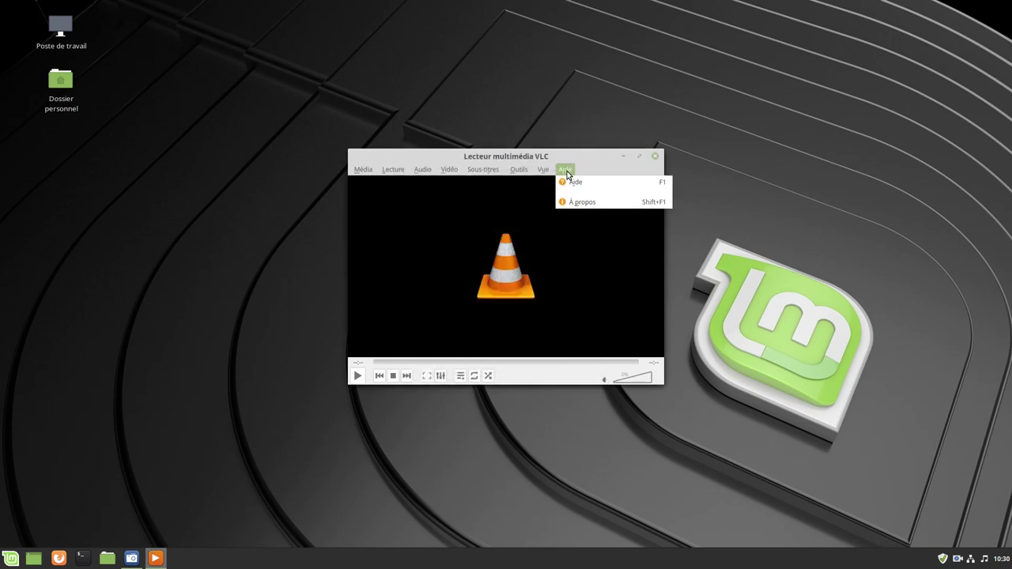
click(603, 202)
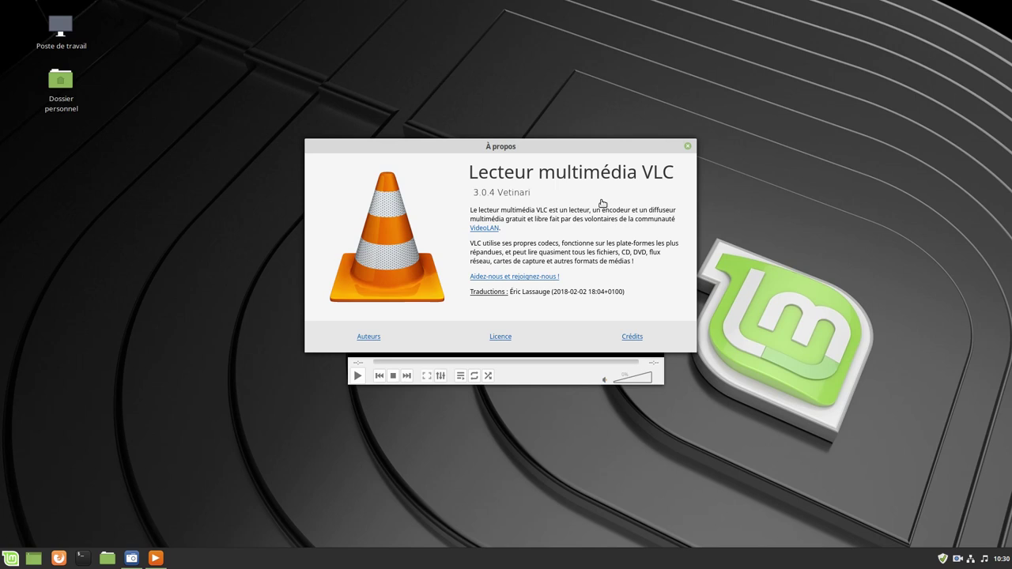
click(687, 146)
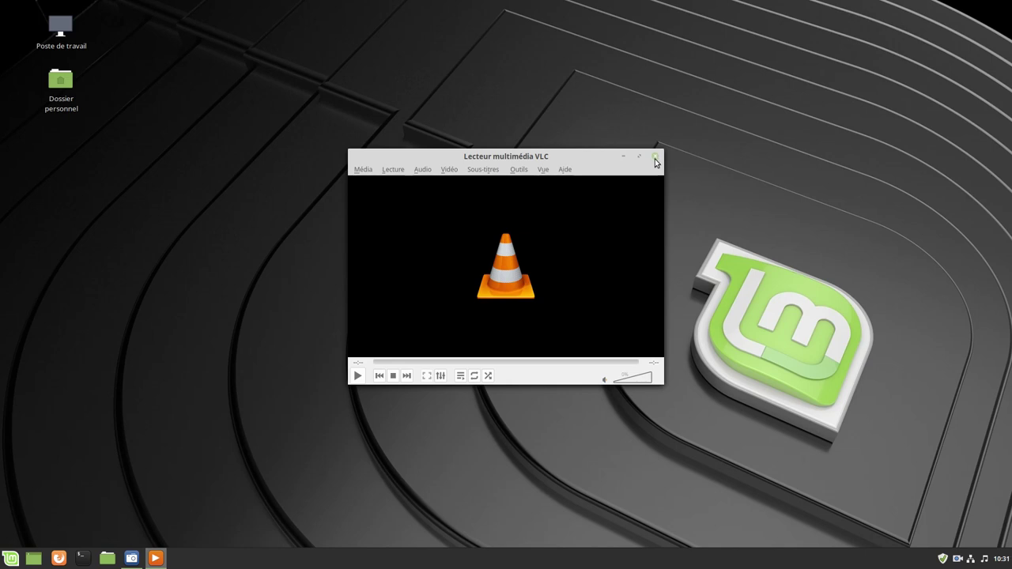
click(654, 156)
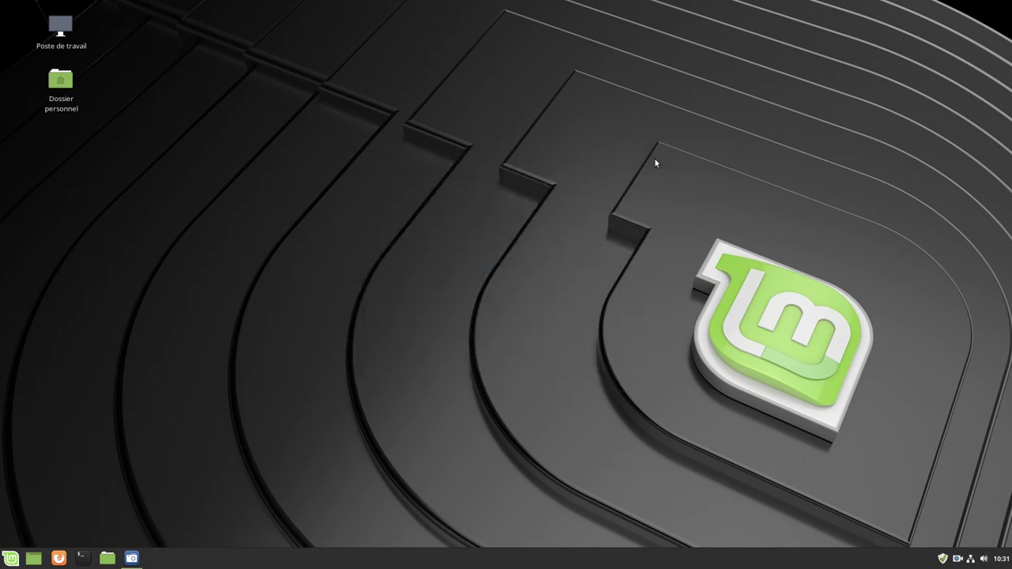